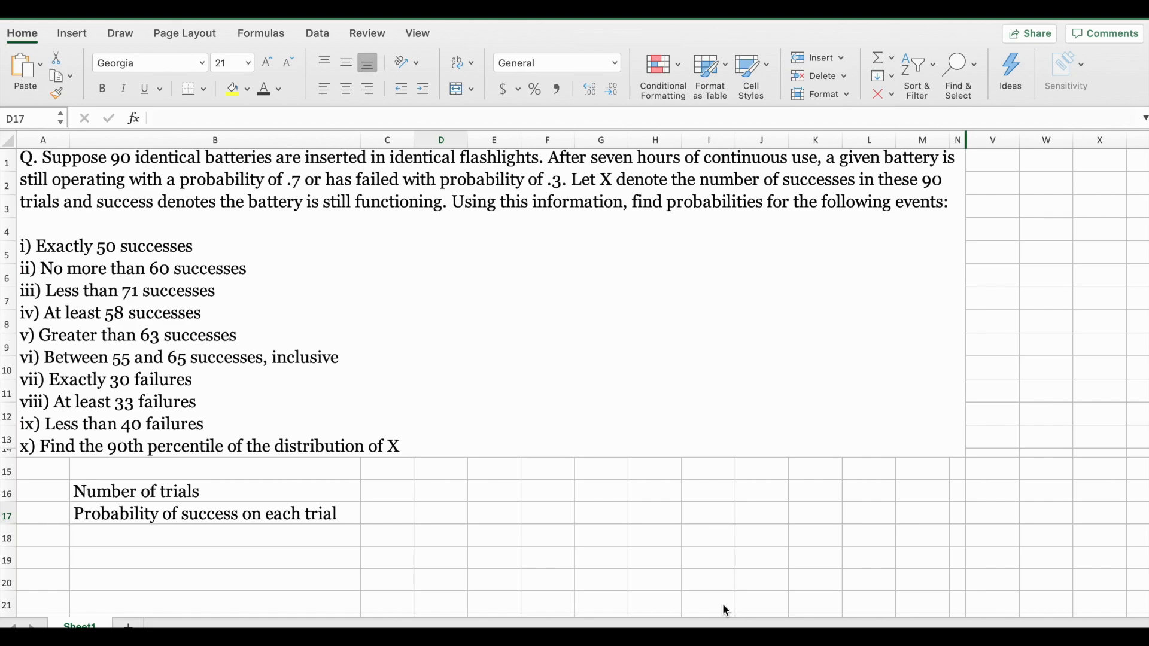
# Enter 90 as the number of trials in C16 and .7 as the probability of success in C17.
pyautogui.click(389, 491)
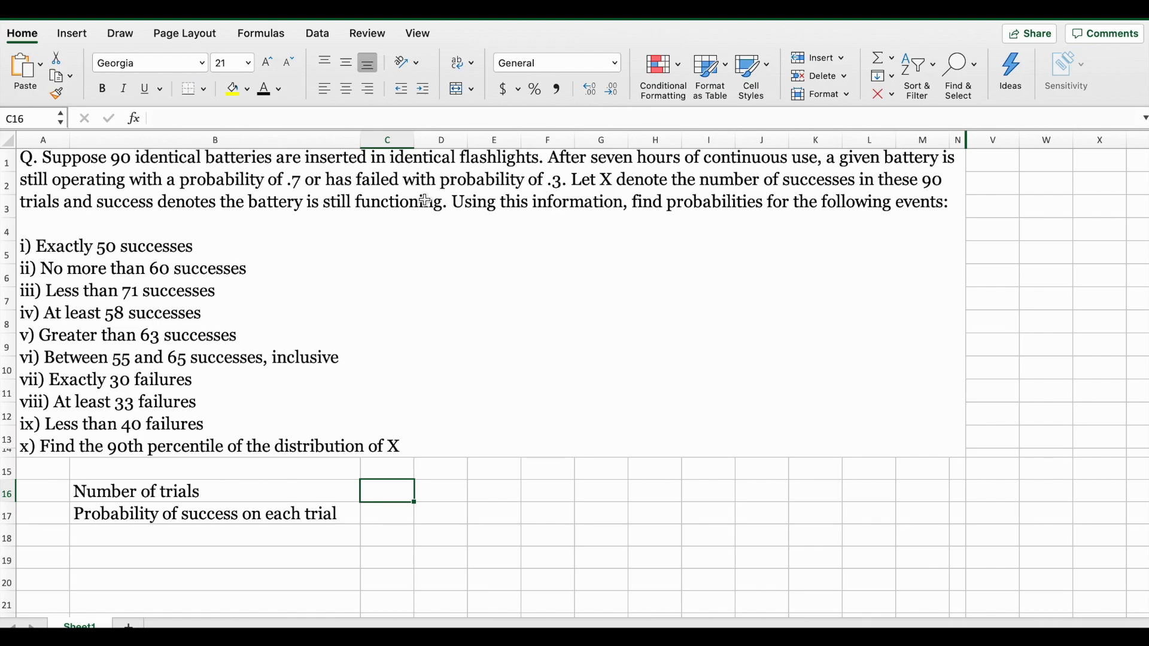
pyautogui.write('90')
pyautogui.press('Return')
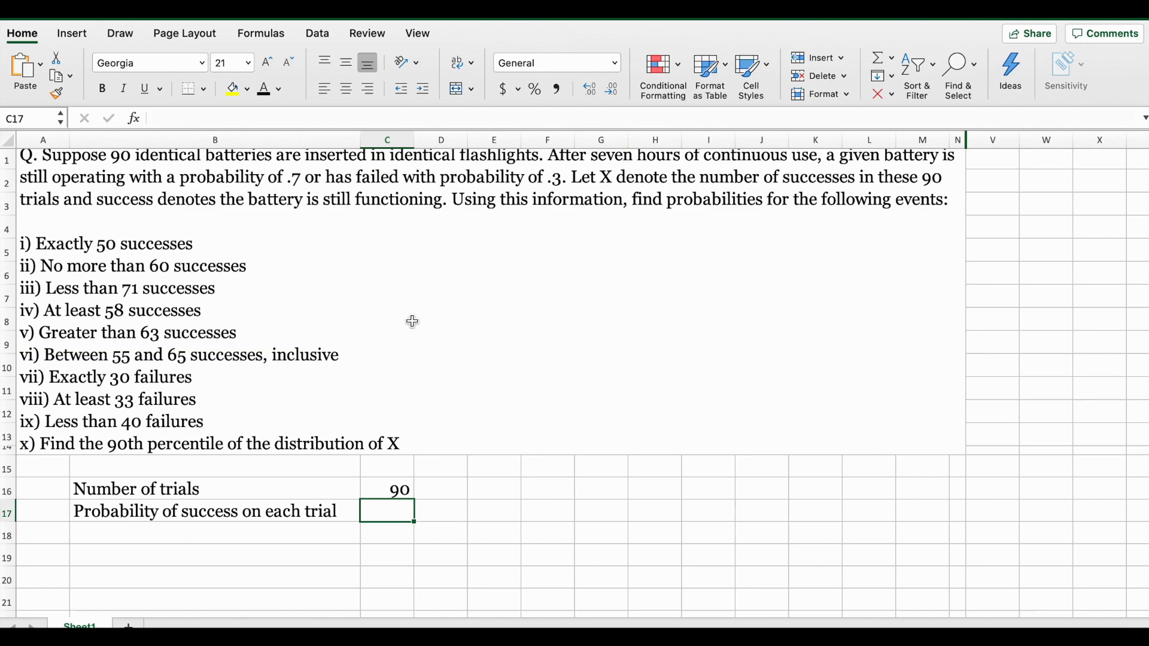
pyautogui.write('.7')
pyautogui.press('Return')
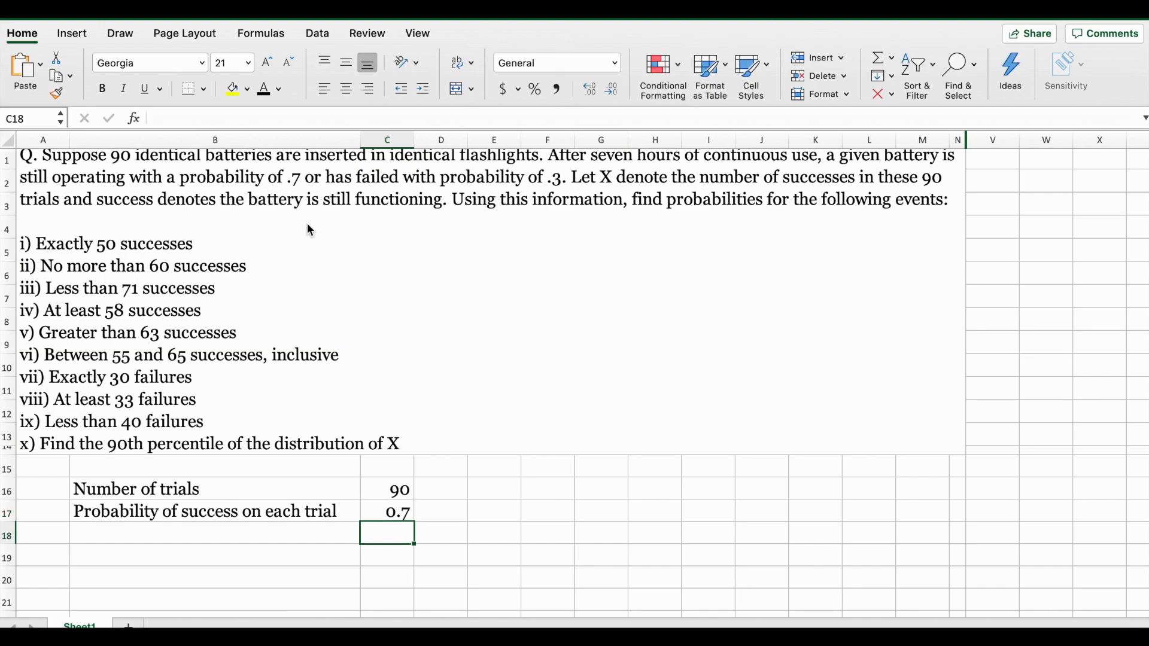
# Label the trials value n in D16 and the success probability p in D17.
pyautogui.click(396, 490)
pyautogui.click(443, 491)
pyautogui.write('n')
pyautogui.press('Return')
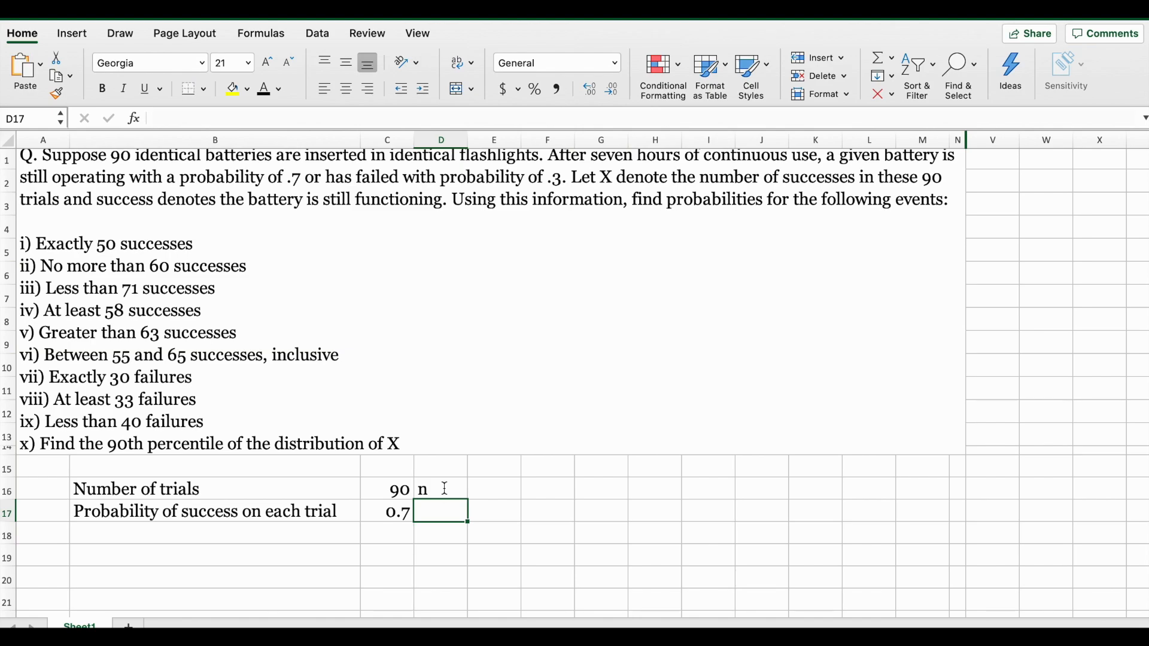
pyautogui.write('p')
pyautogui.click(503, 509)
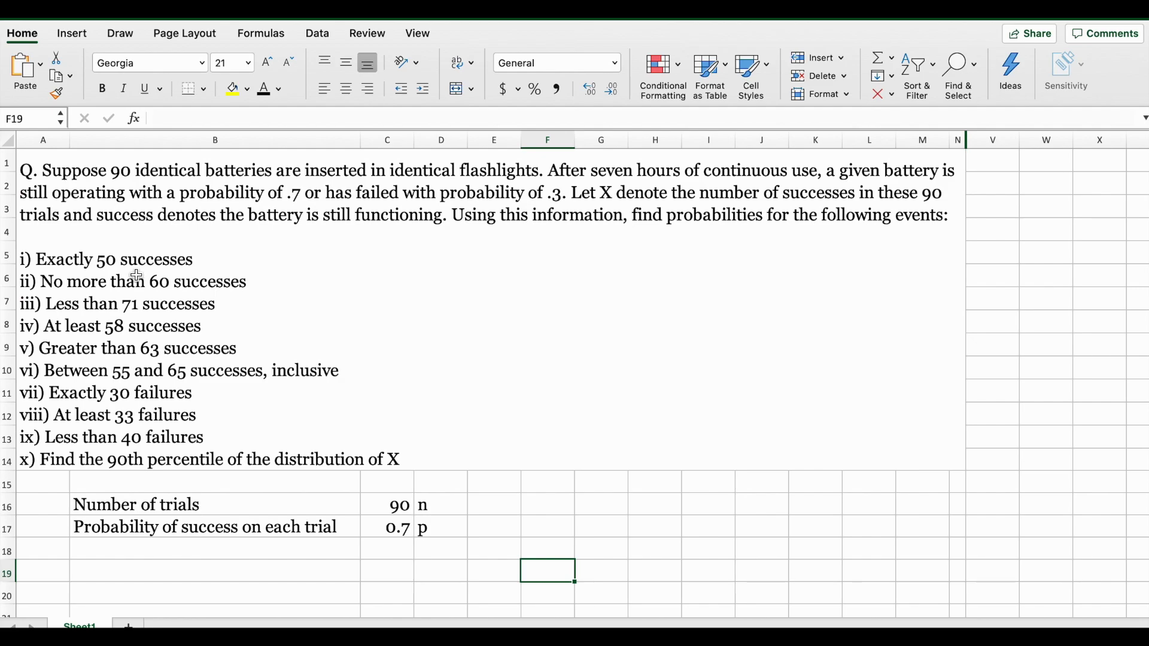
# Enter the label P(X=50) in B19 for the first event.
pyautogui.click(189, 548)
pyautogui.click(157, 568)
pyautogui.write('P(')
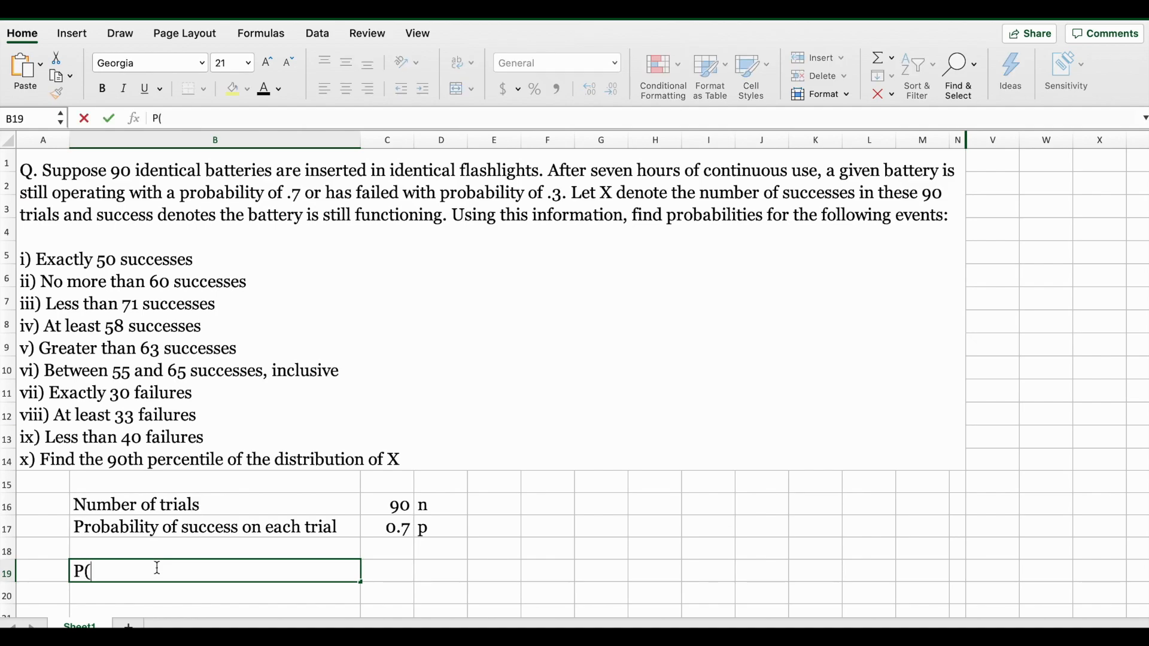
pyautogui.write('X=50)')
pyautogui.press('Tab')
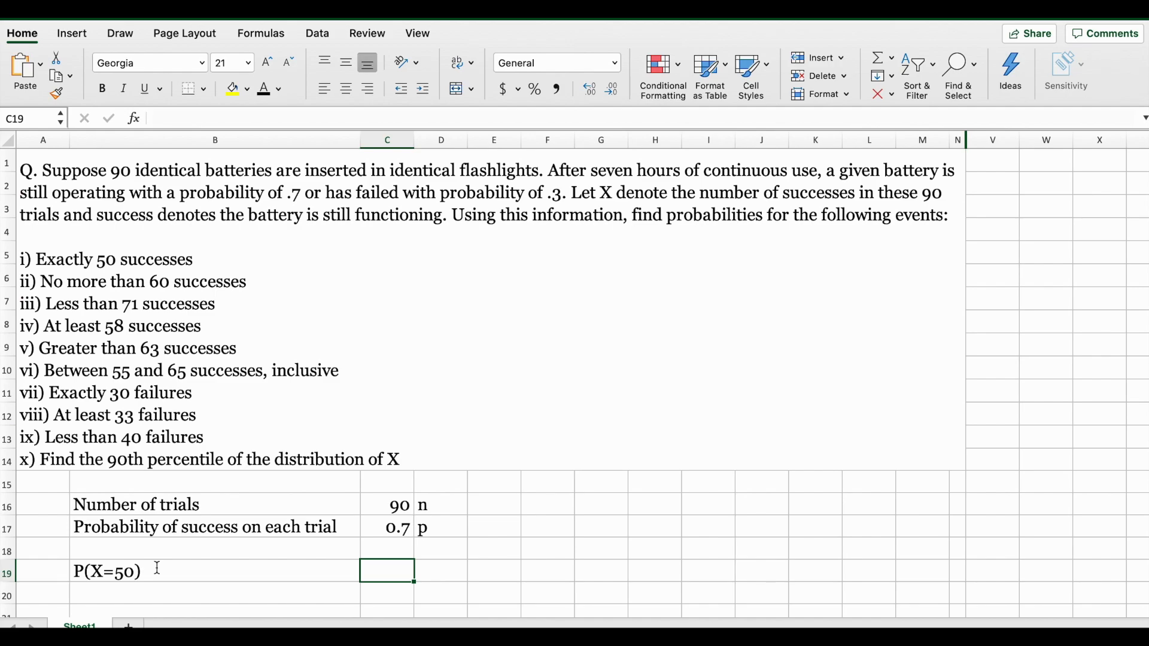
# Calculate the probability of exactly 50 successes in C19 with =BINOM.DIST(50,90,.7,FALSE).
pyautogui.press('F2')
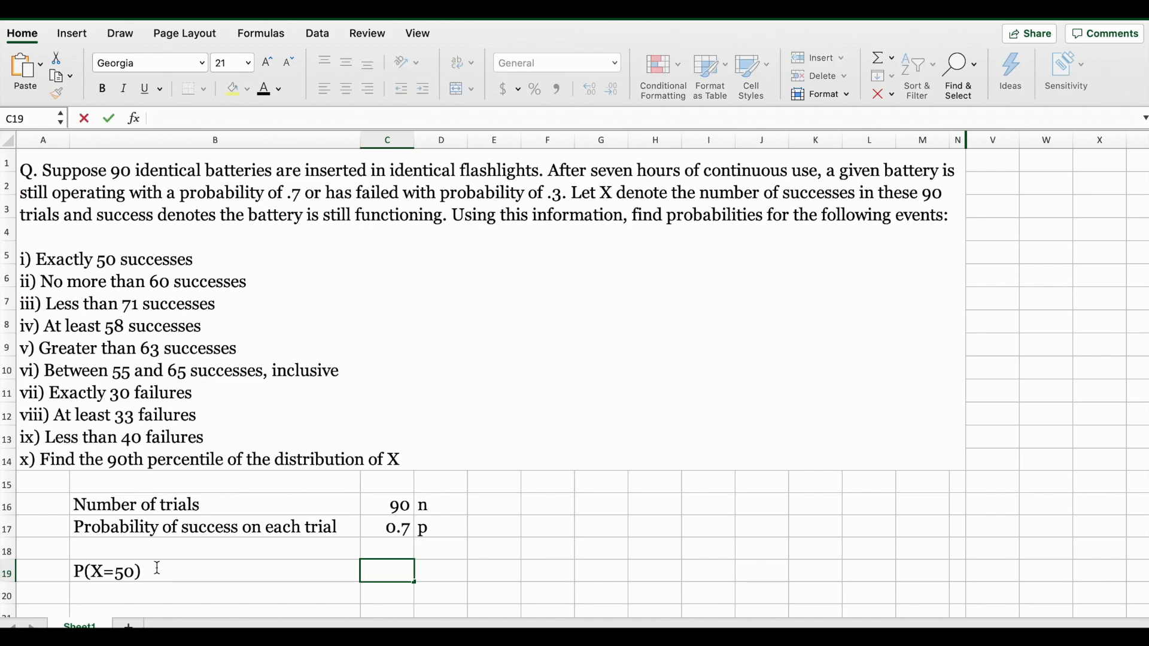
pyautogui.write('=')
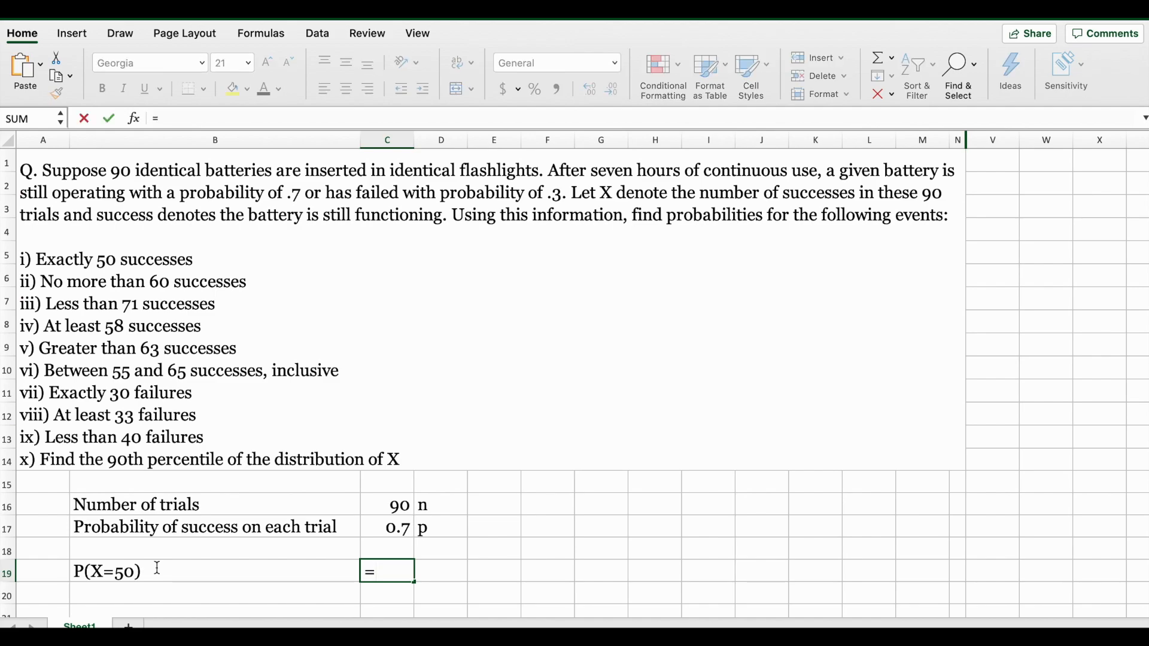
pyautogui.write('binom')
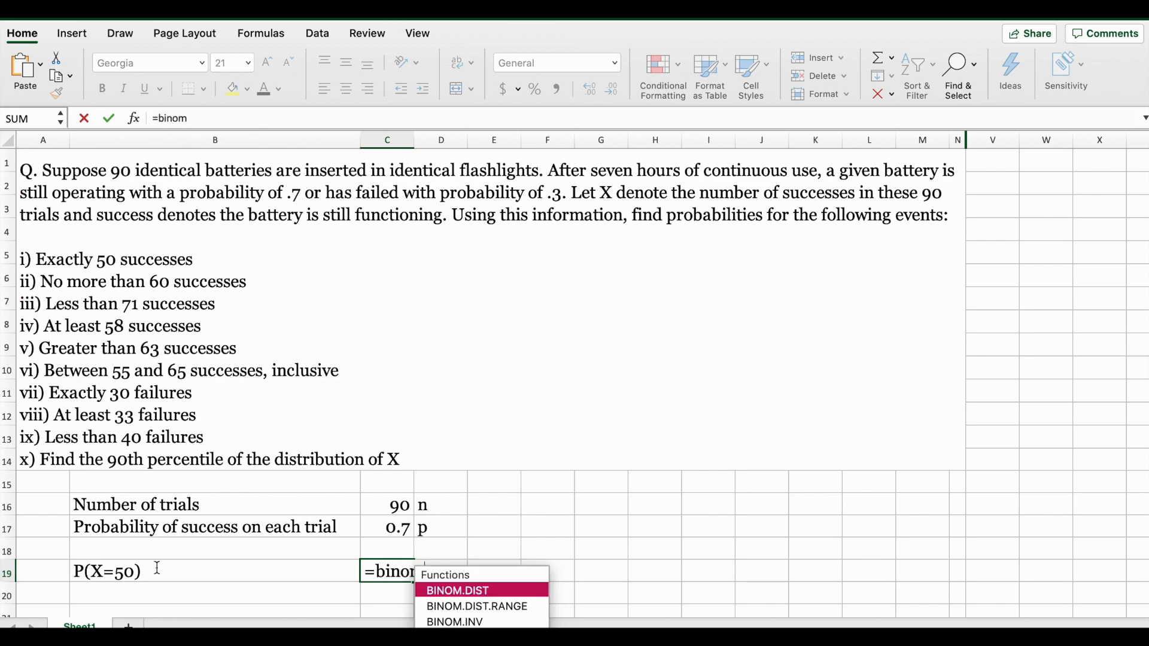
pyautogui.doubleClick(469, 592)
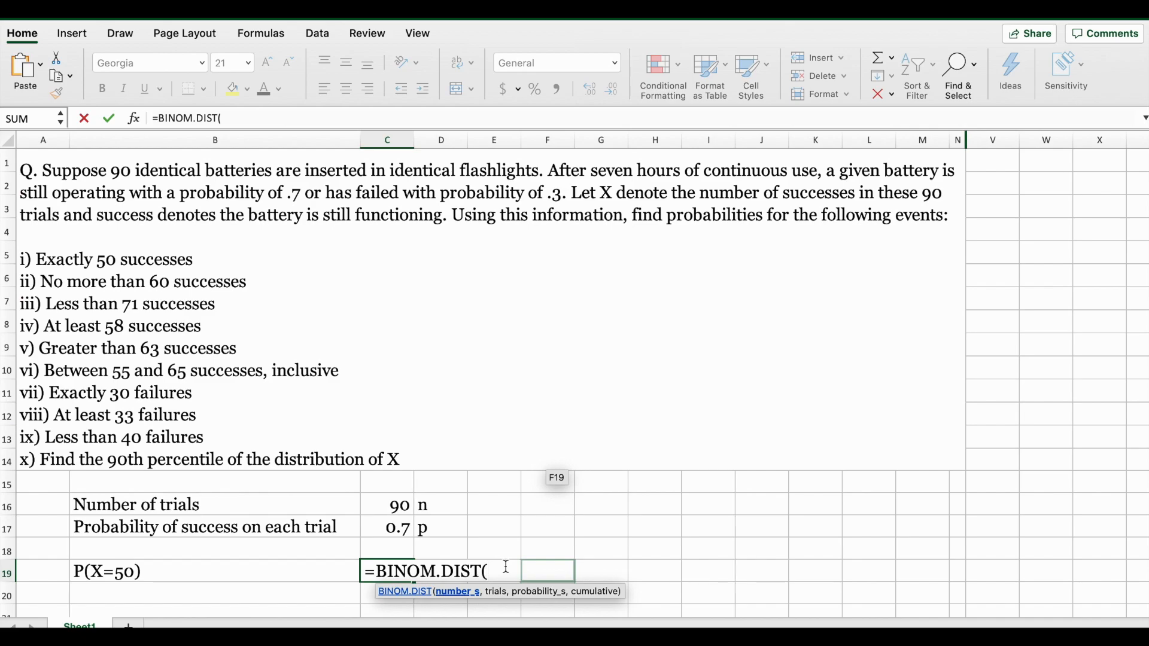
pyautogui.write('50,')
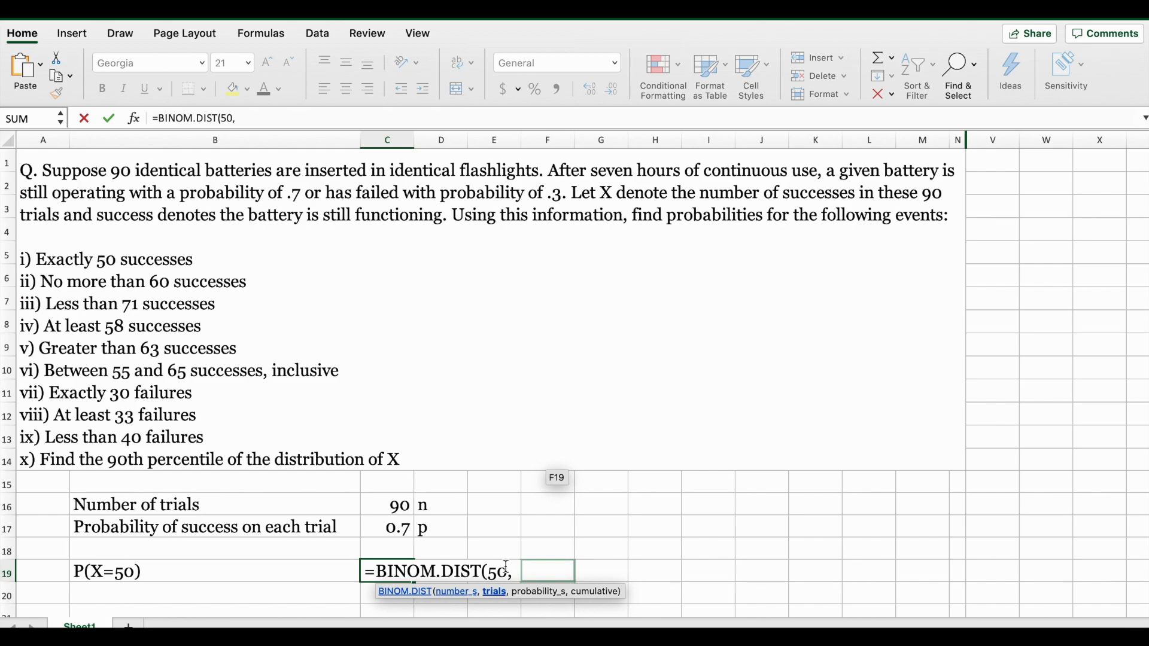
pyautogui.write('90,')
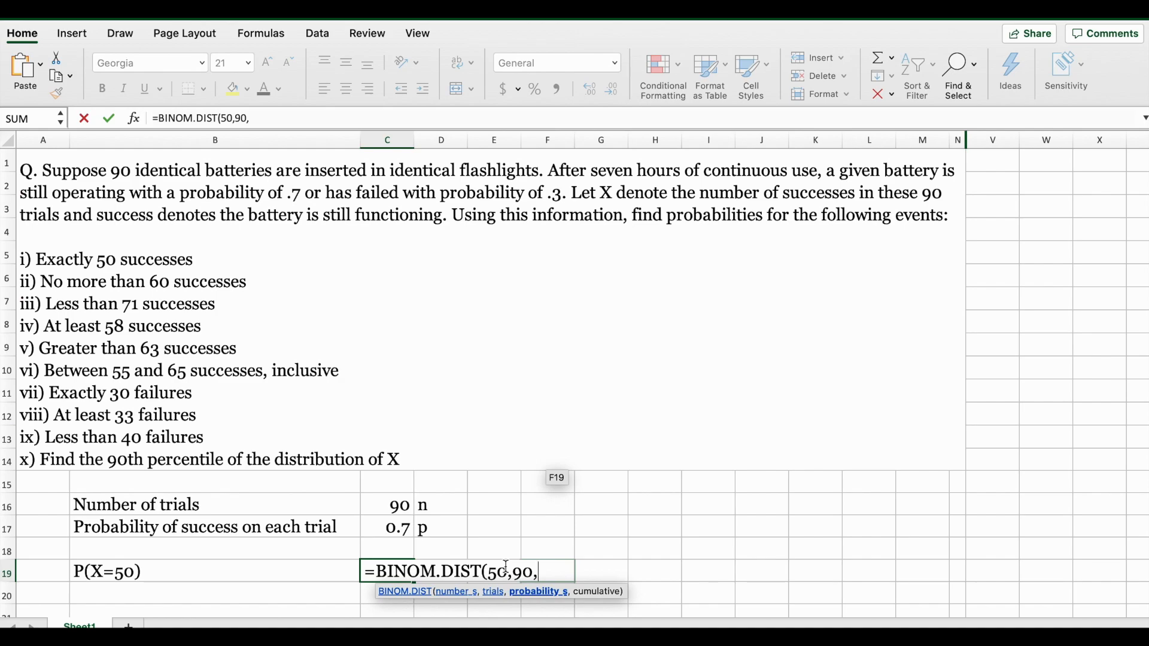
pyautogui.write('.7,')
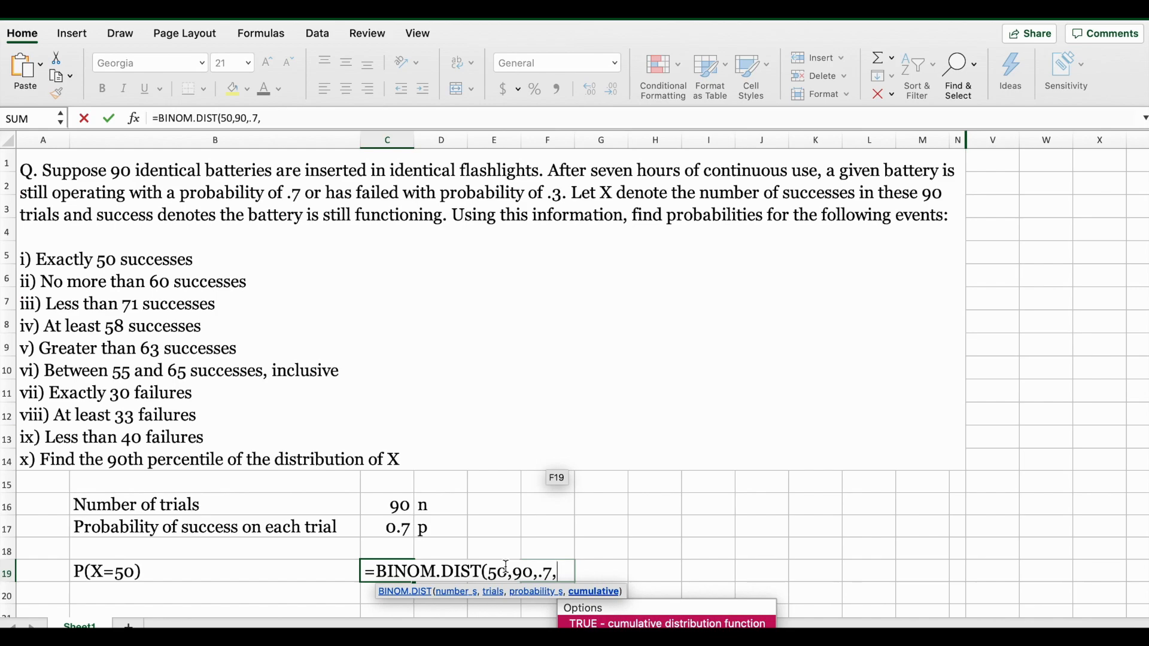
pyautogui.write('false)')
pyautogui.press('Return')
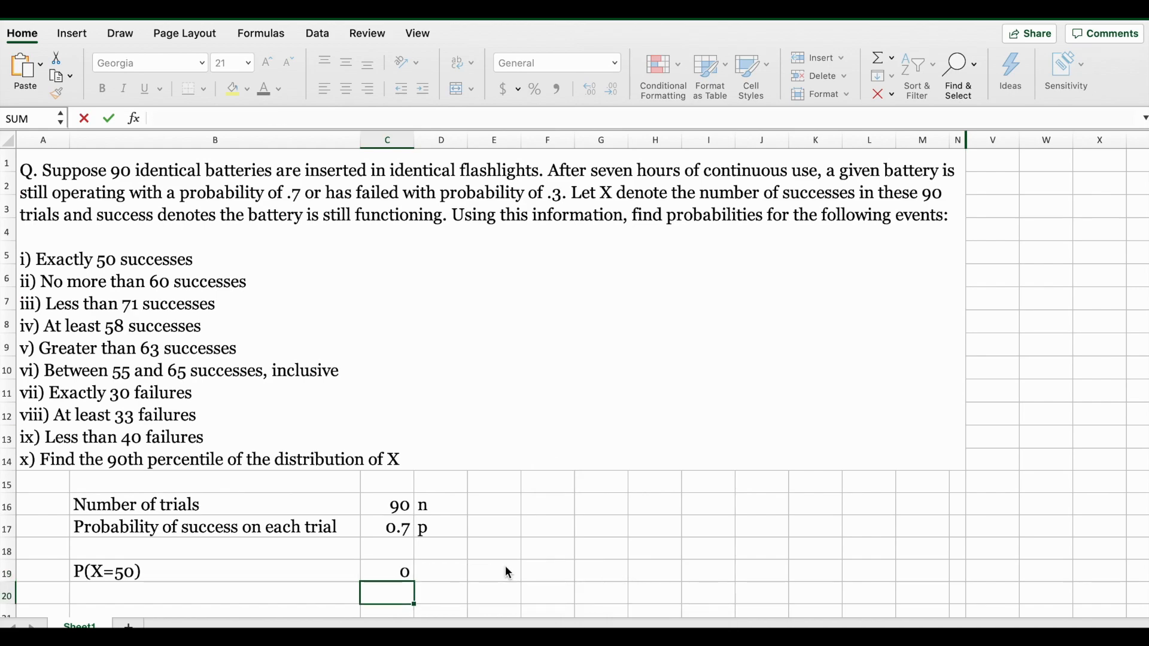
# Display the probability in C19 with eight decimal places and widen column C.
pyautogui.click(386, 561)
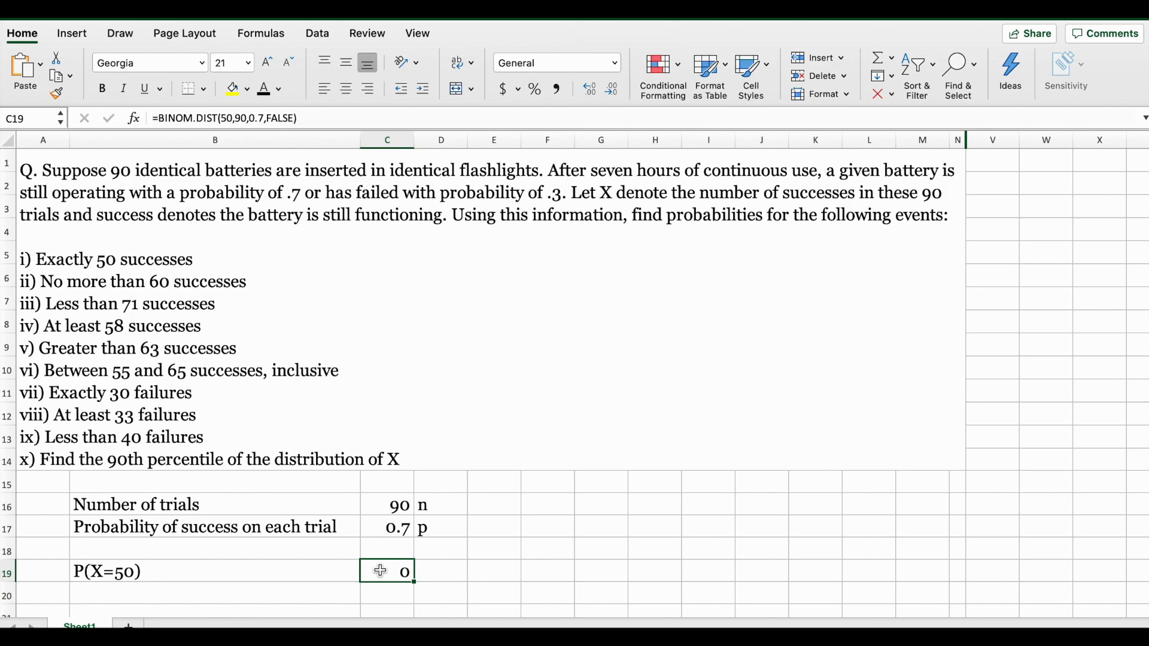
pyautogui.click(612, 88)
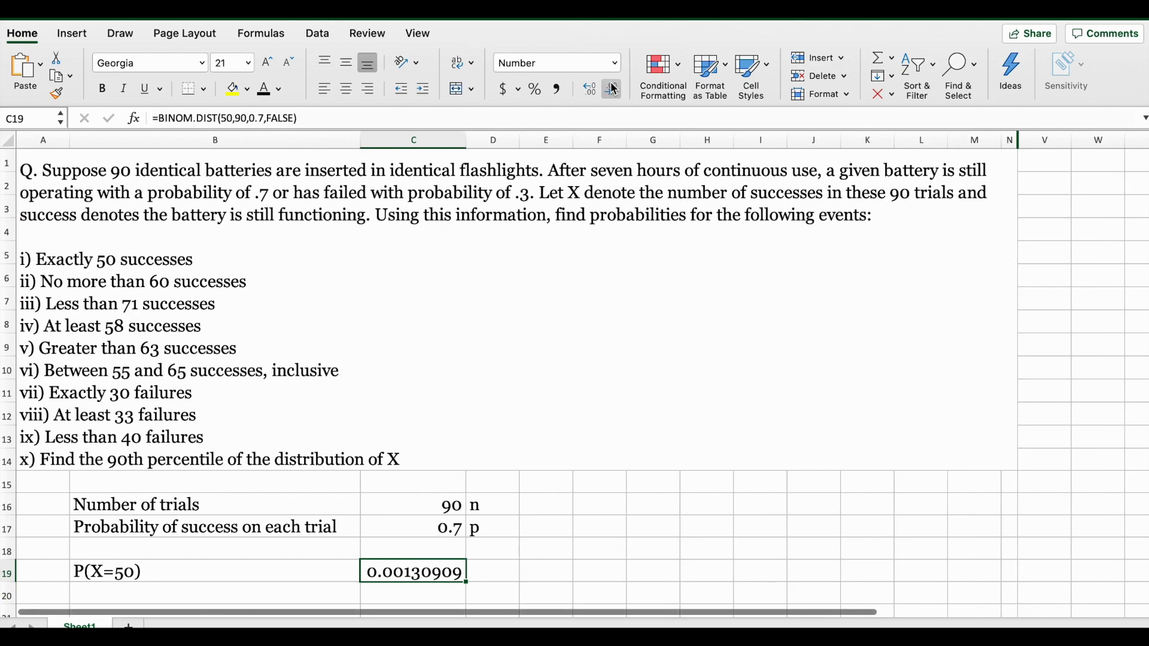
pyautogui.moveTo(466, 140); pyautogui.dragTo(491, 139)
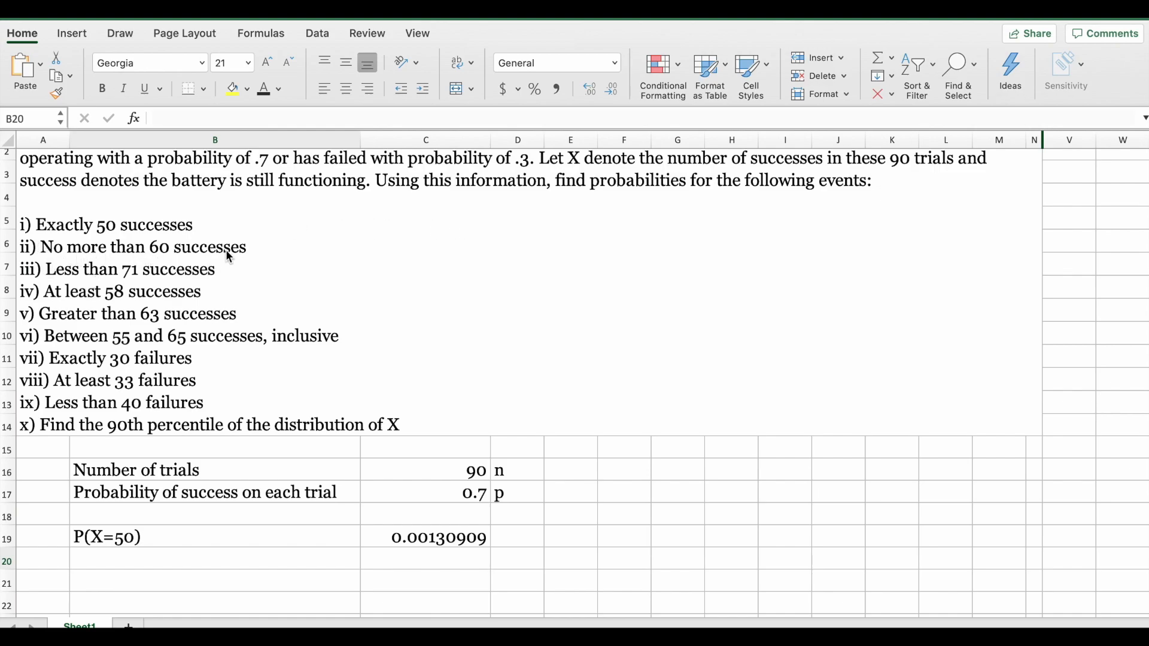
# Enter the label P(X less than or equal to 60) in B20 for the second event.
pyautogui.doubleClick(124, 558)
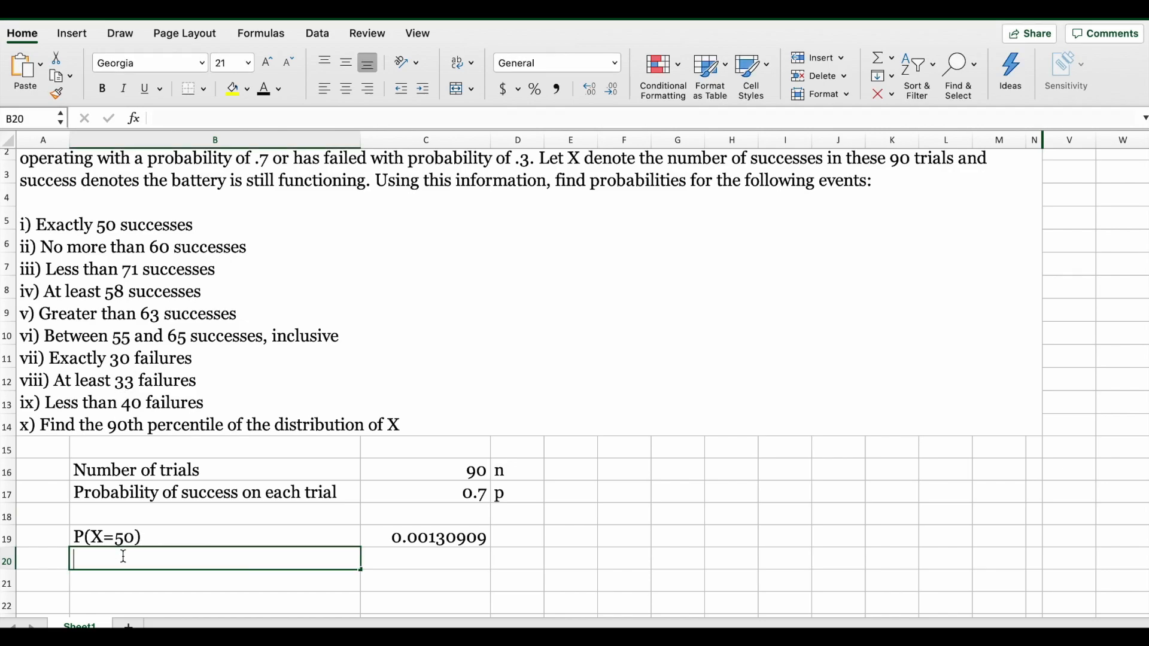
pyautogui.write('P(')
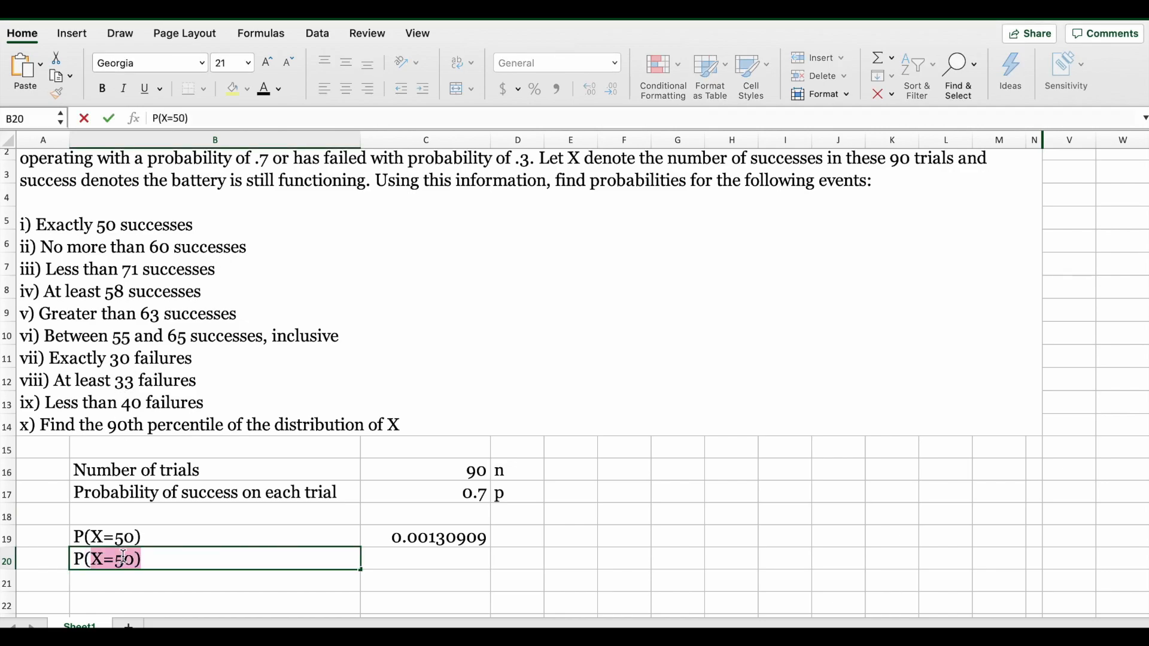
pyautogui.write('X')
pyautogui.press('BackSpace')
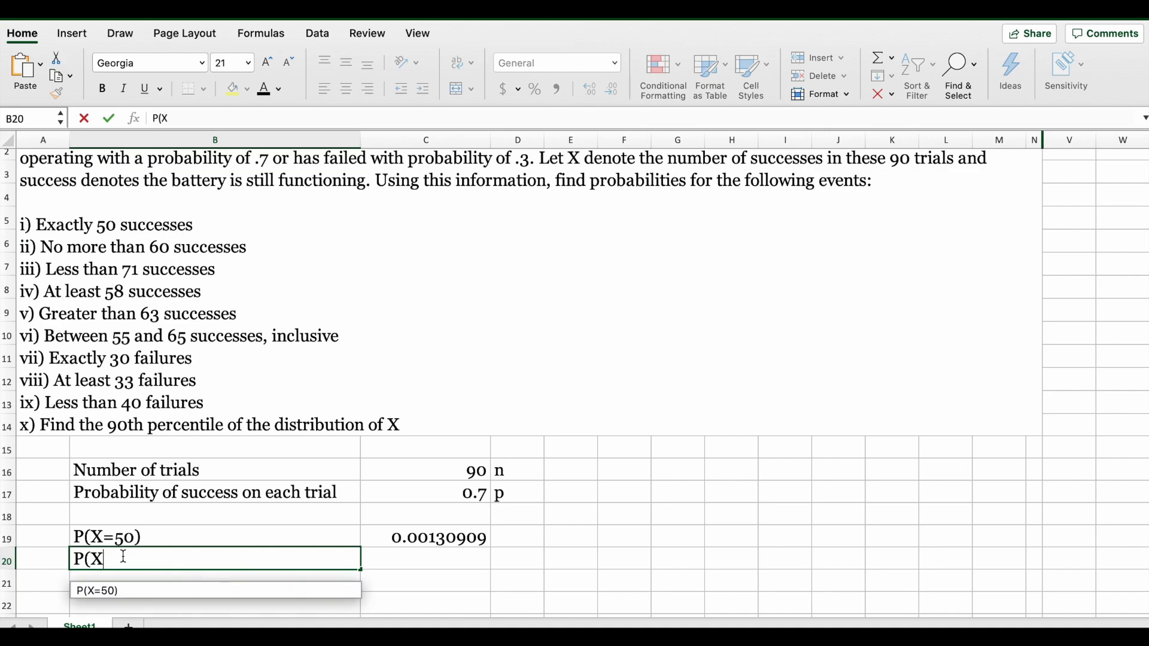
pyautogui.write('le')
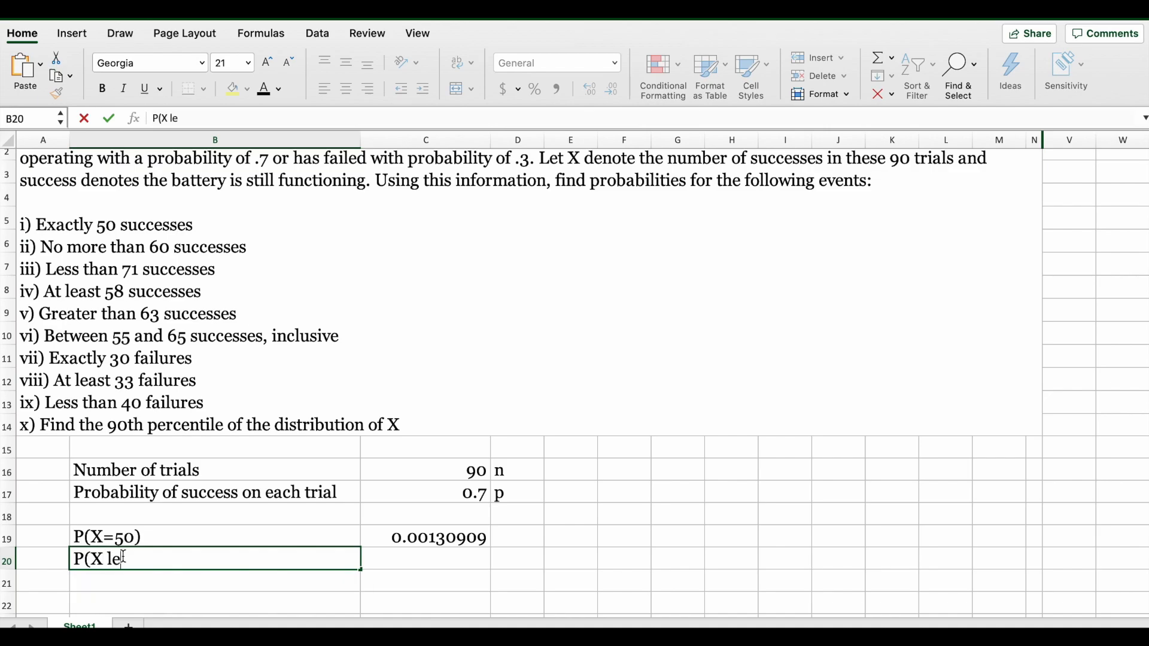
pyautogui.write('ss than or e')
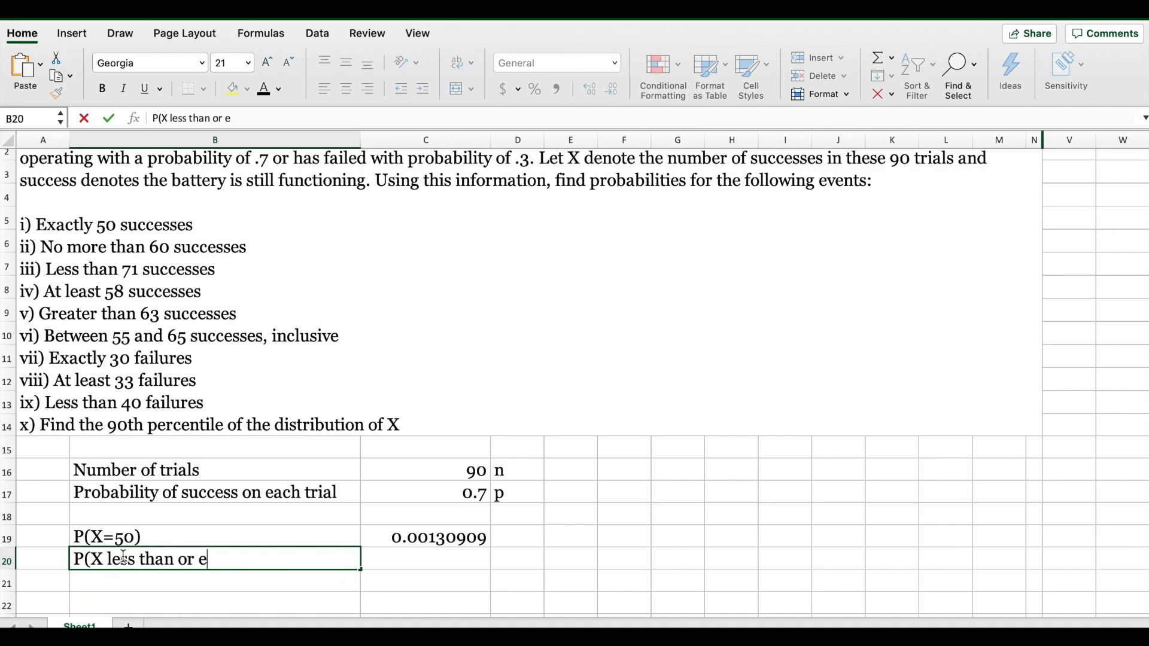
pyautogui.write('qual to 60)')
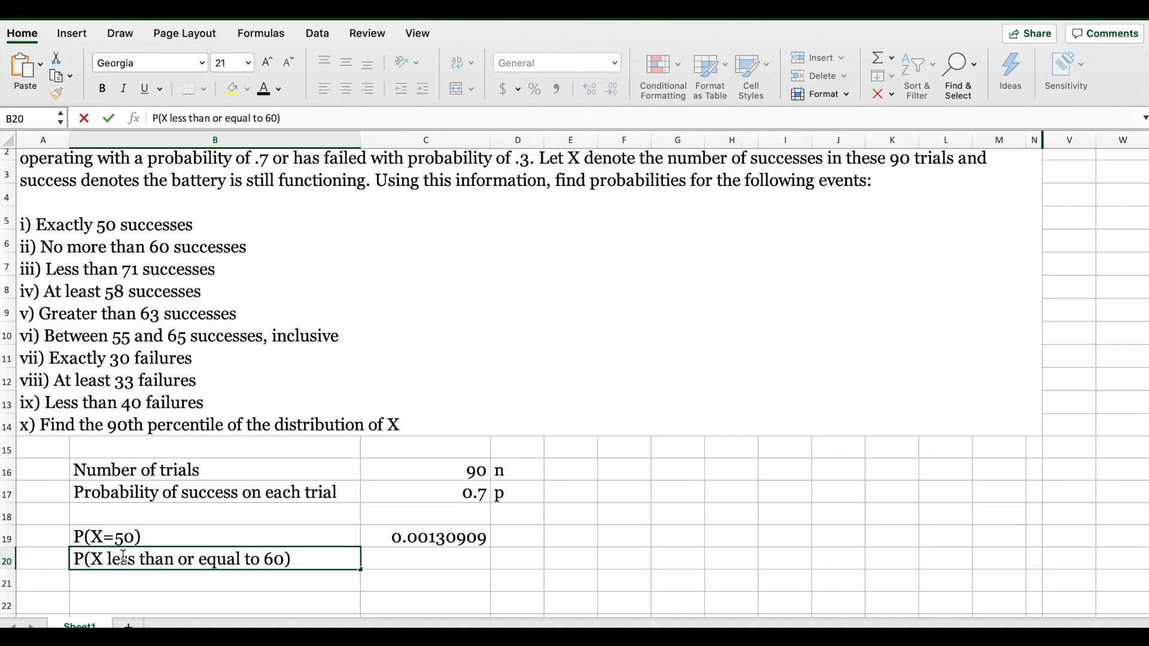
pyautogui.press('Tab')
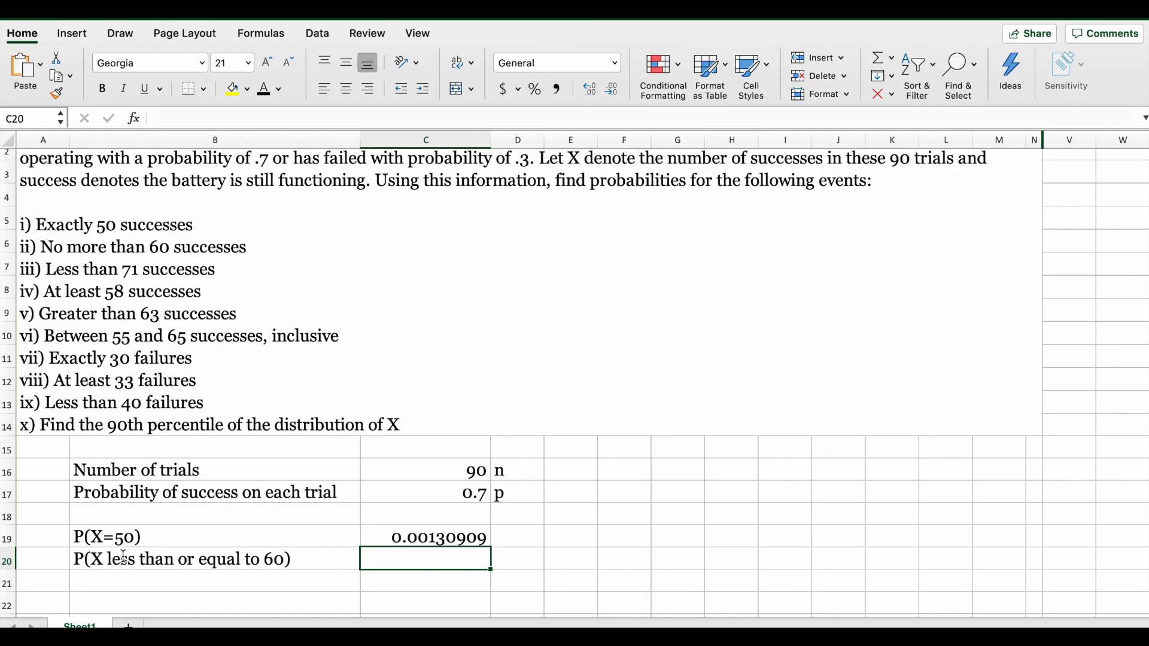
# Calculate the probability of no more than 60 successes in C20 with =BINOM.DIST(60,90,.7,TRUE).
pyautogui.write('=bino')
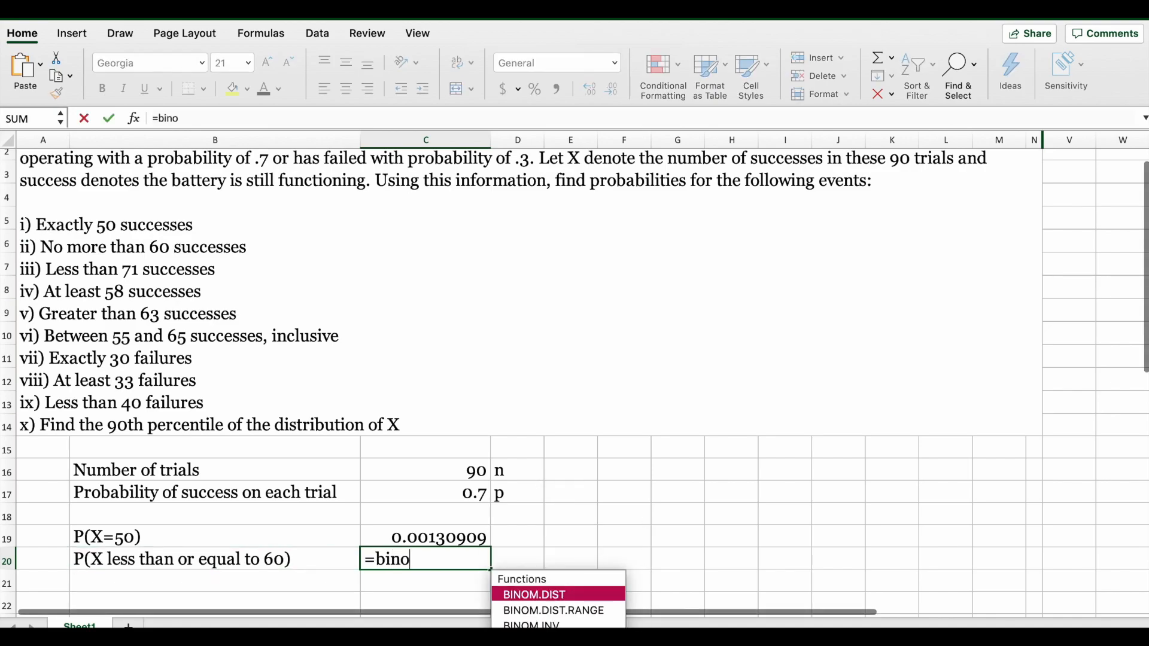
pyautogui.doubleClick(549, 596)
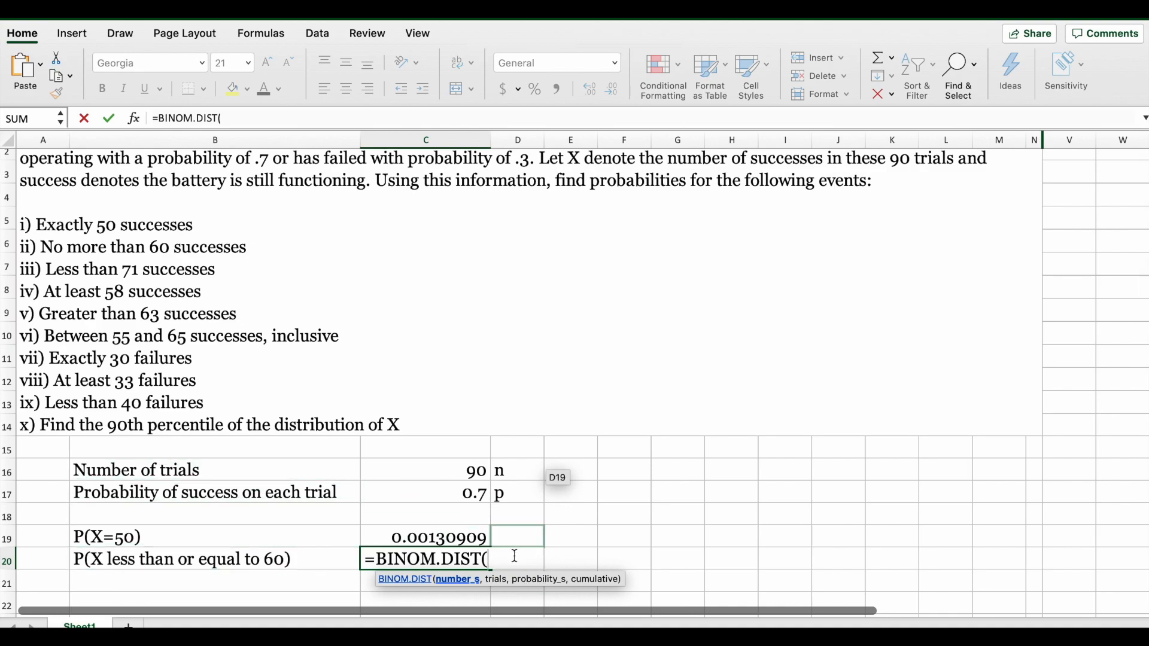
pyautogui.write('60,')
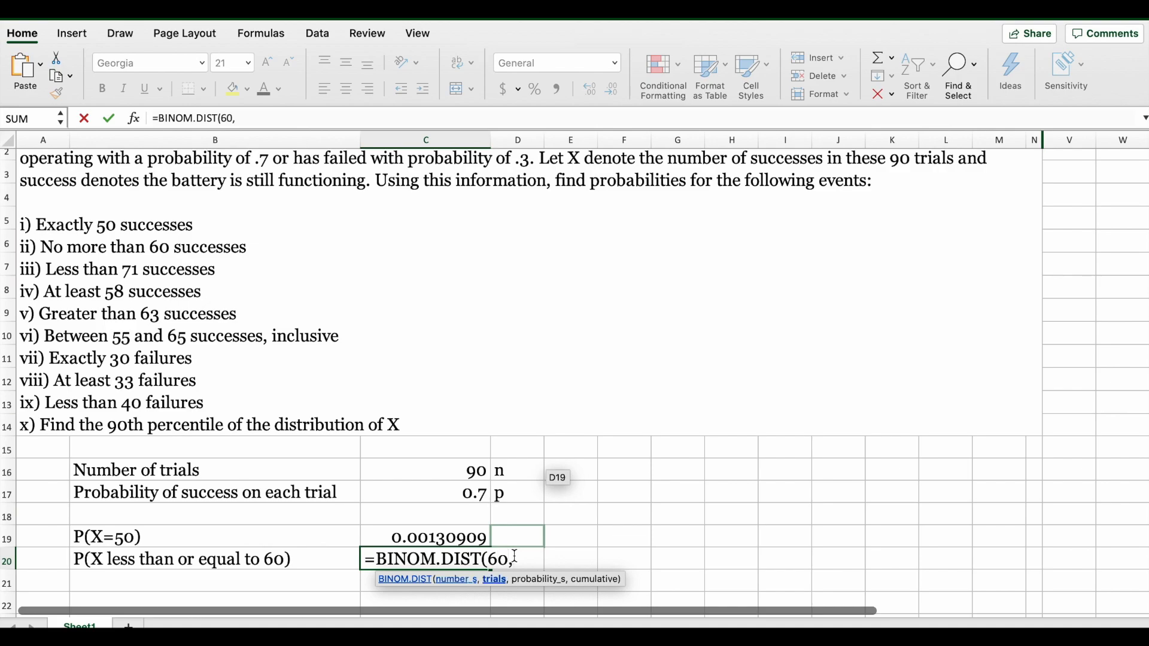
pyautogui.write('90,')
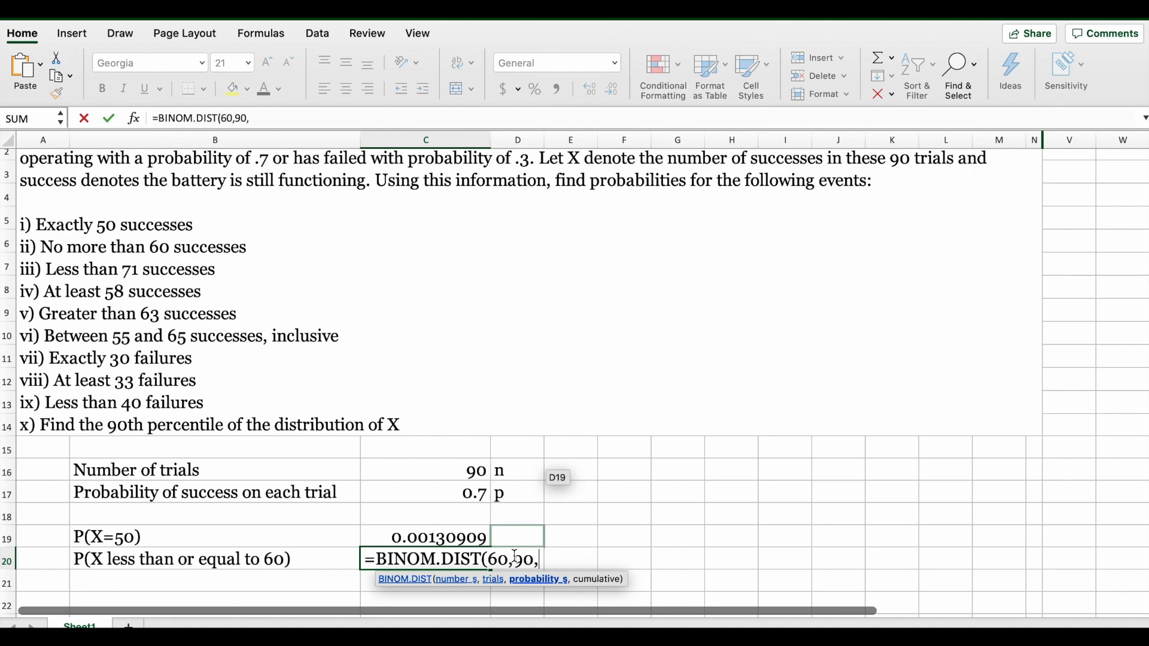
pyautogui.write('.7,')
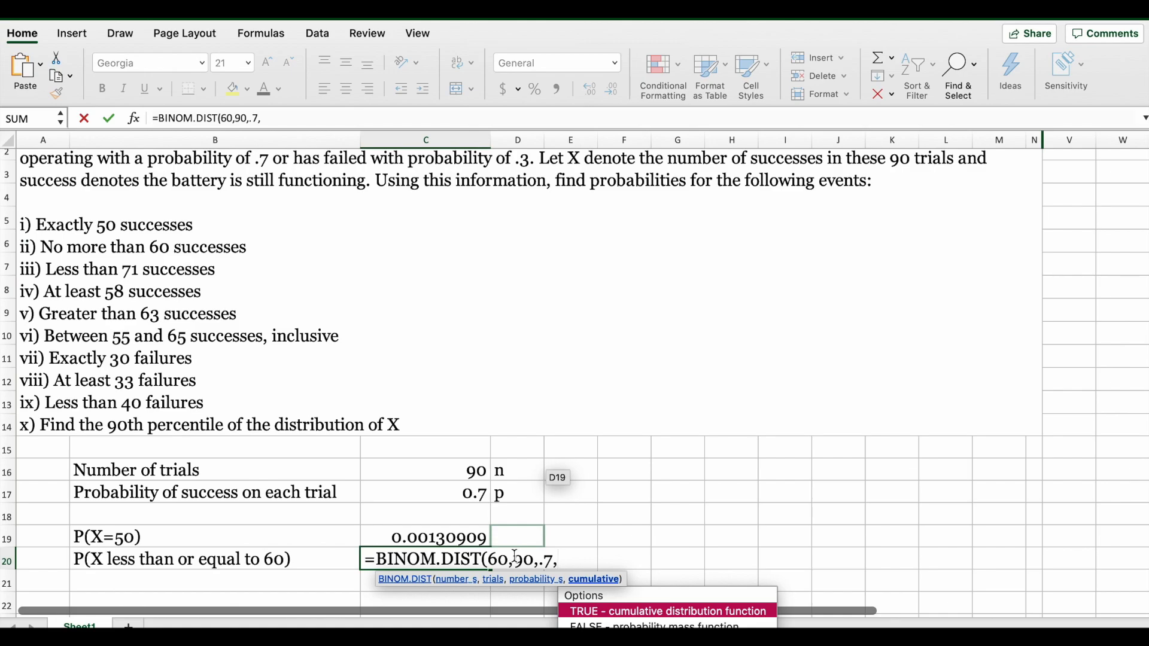
pyautogui.write('true')
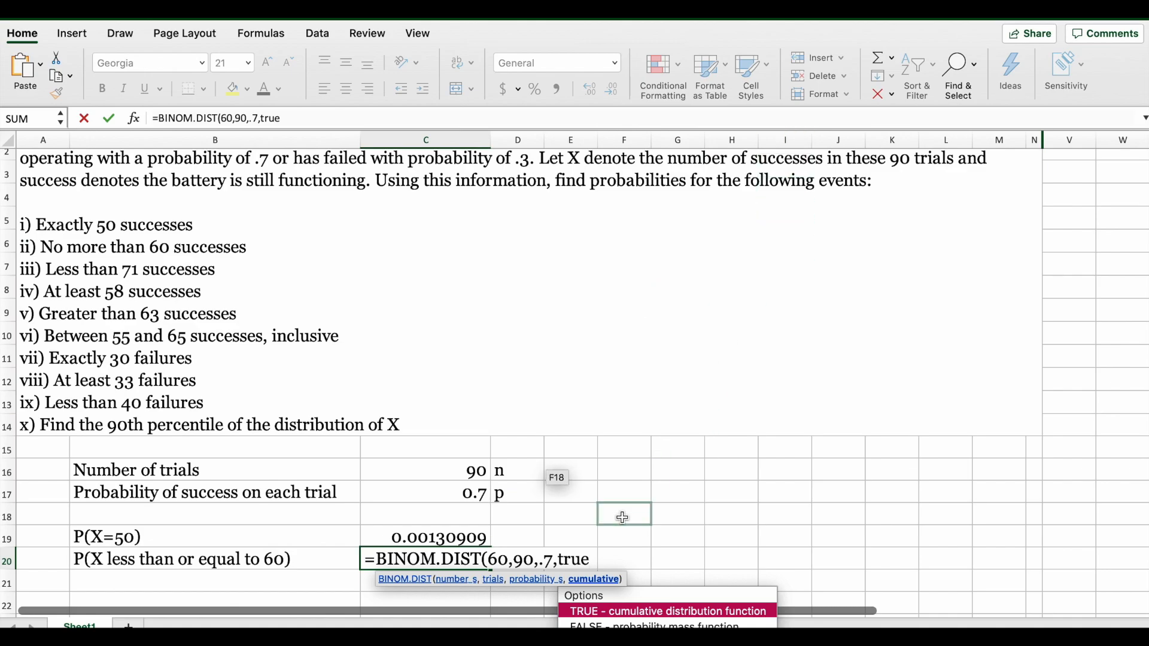
pyautogui.press('Return')
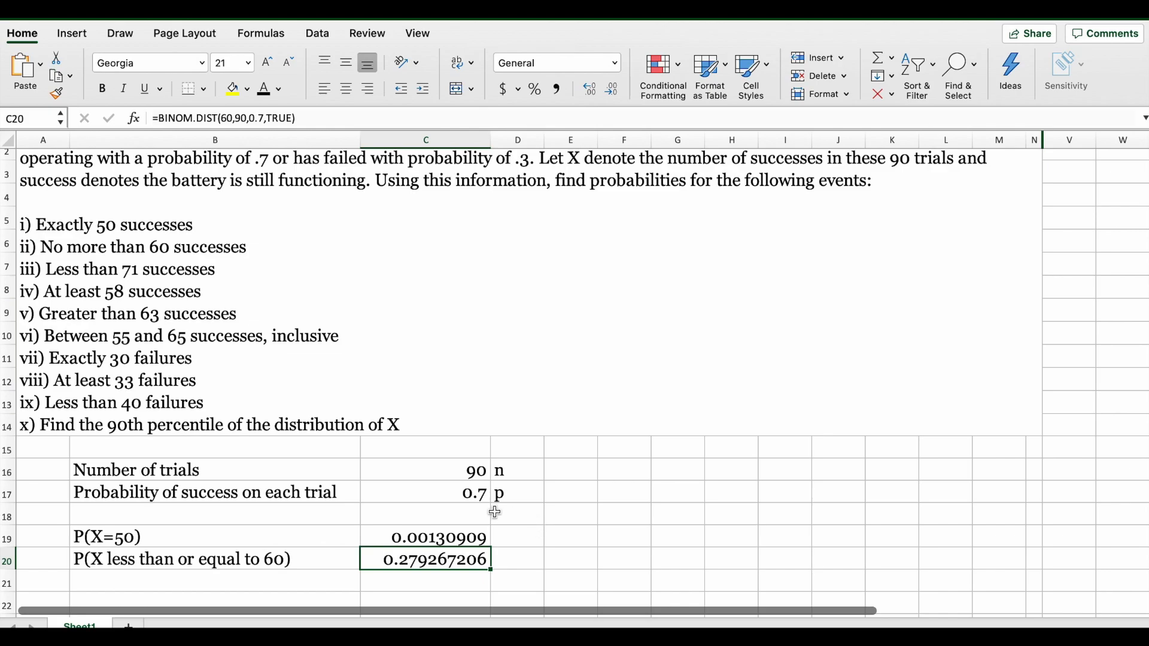
# Format the probability cells C19:C22 to display four decimal places.
pyautogui.moveTo(429, 537); pyautogui.dragTo(435, 610)
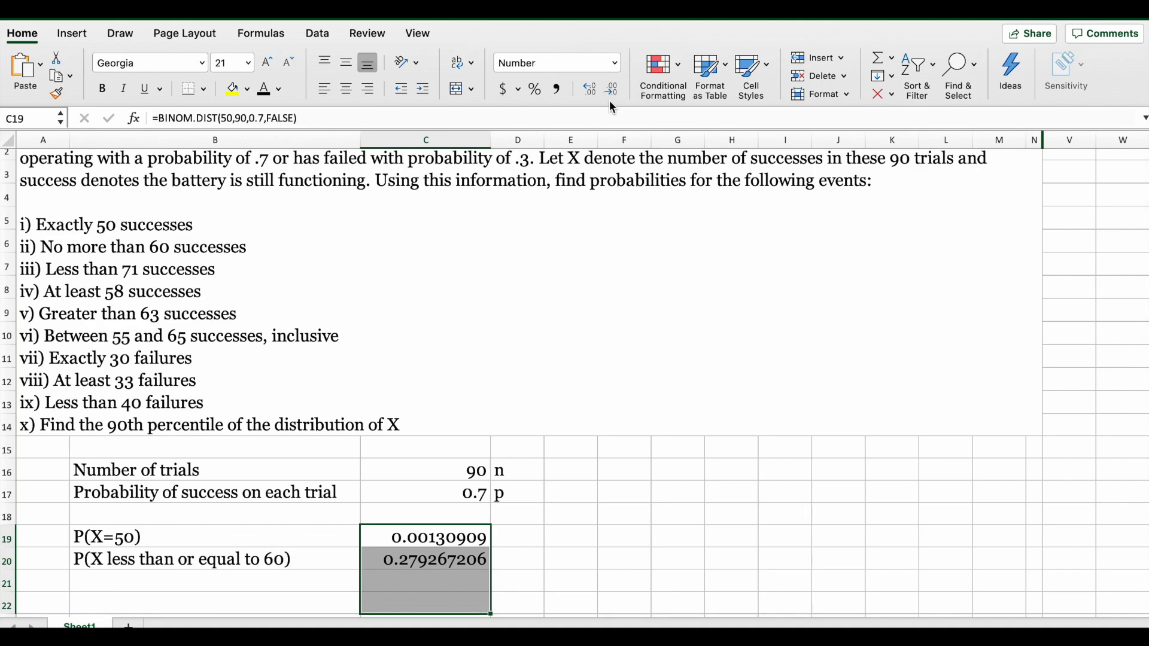
pyautogui.click(588, 88)
pyautogui.click(587, 88)
pyautogui.click(619, 88)
pyautogui.click(619, 89)
pyautogui.click(619, 89)
pyautogui.click(619, 89)
pyautogui.click(619, 89)
pyautogui.click(619, 88)
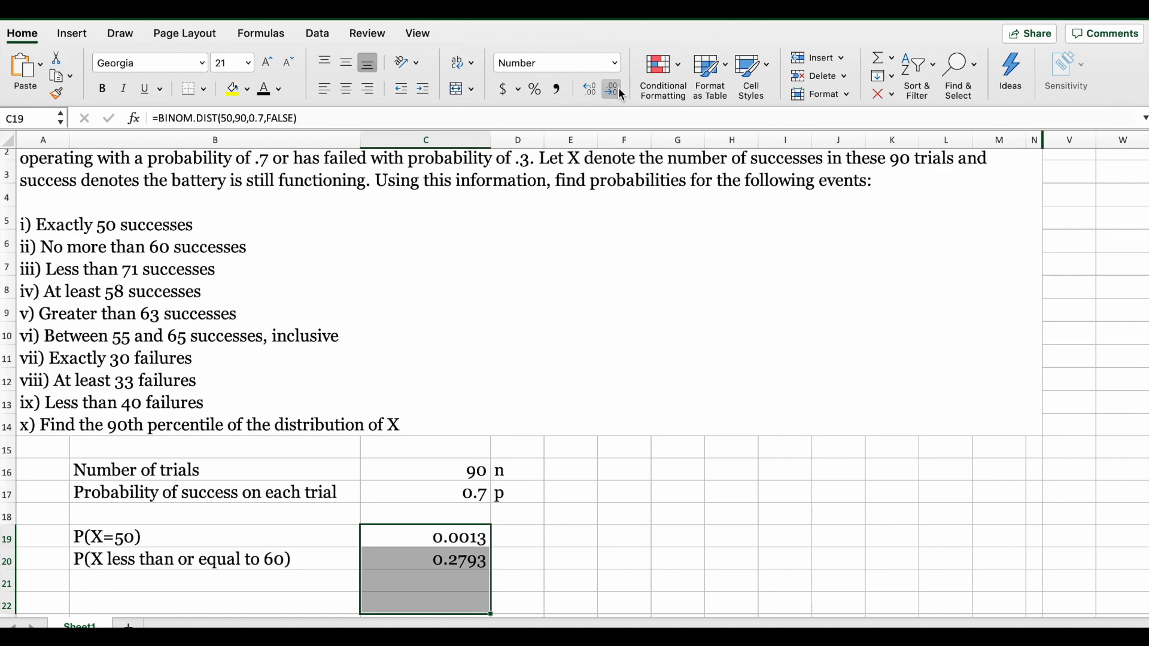
pyautogui.click(651, 468)
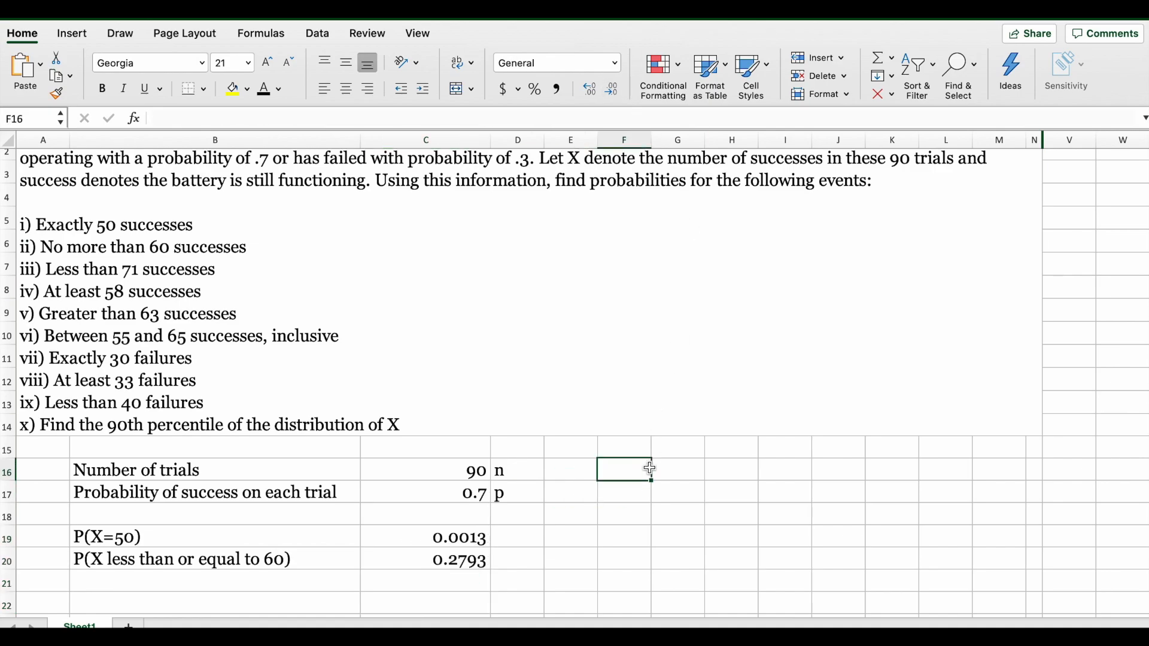
# Enter the label P(X less than 71) in B21 for the third event.
pyautogui.scroll(-1, 103, 252)
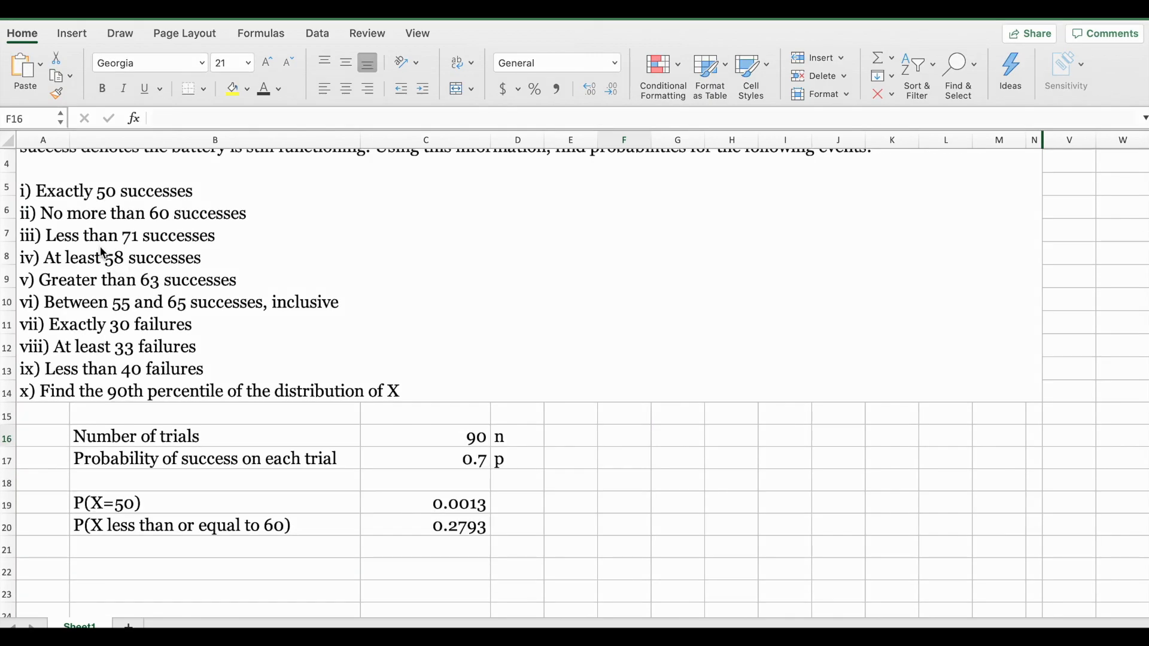
pyautogui.scroll(2, 405, 284)
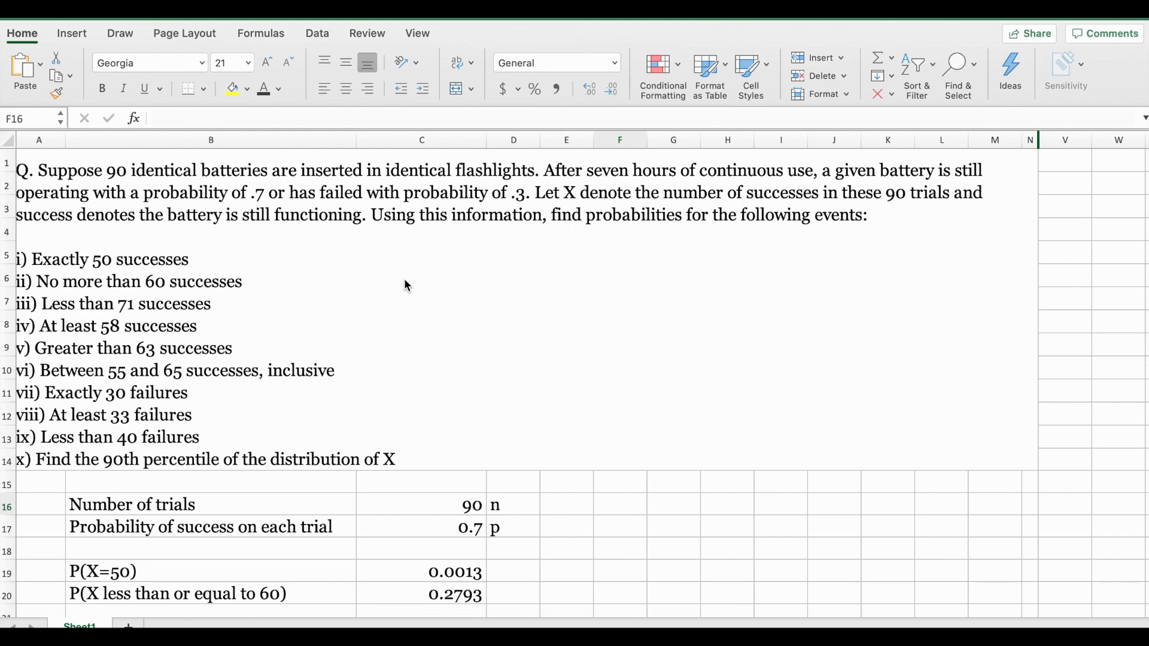
pyautogui.scroll(-3, 407, 286)
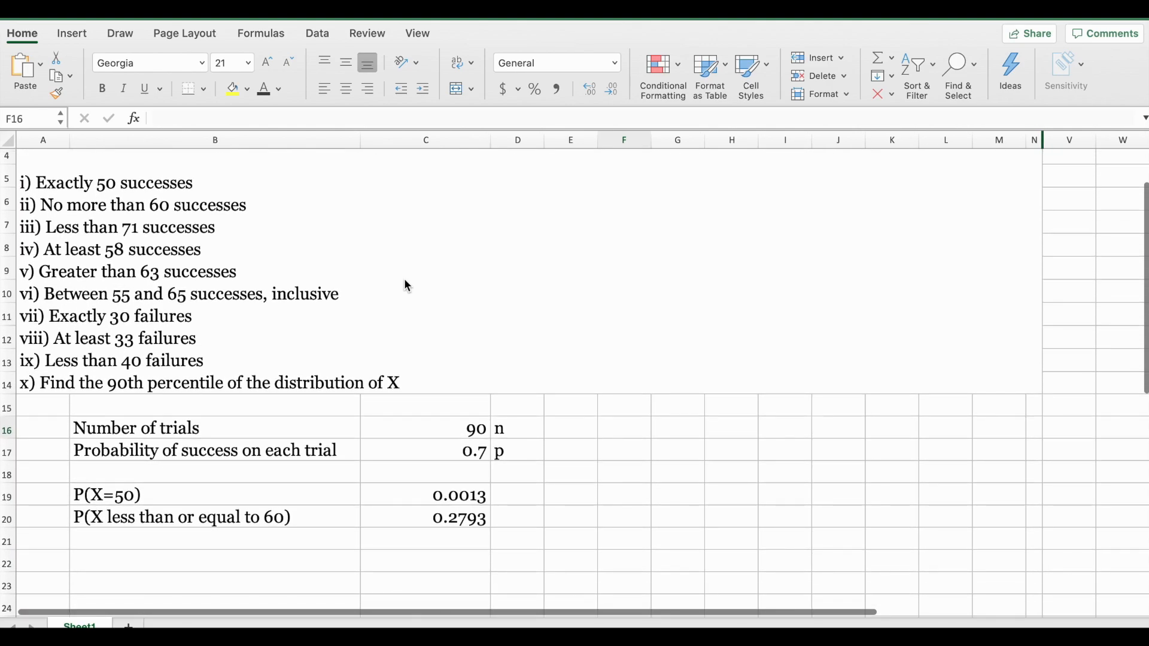
pyautogui.scroll(-1, 406, 286)
pyautogui.click(238, 524)
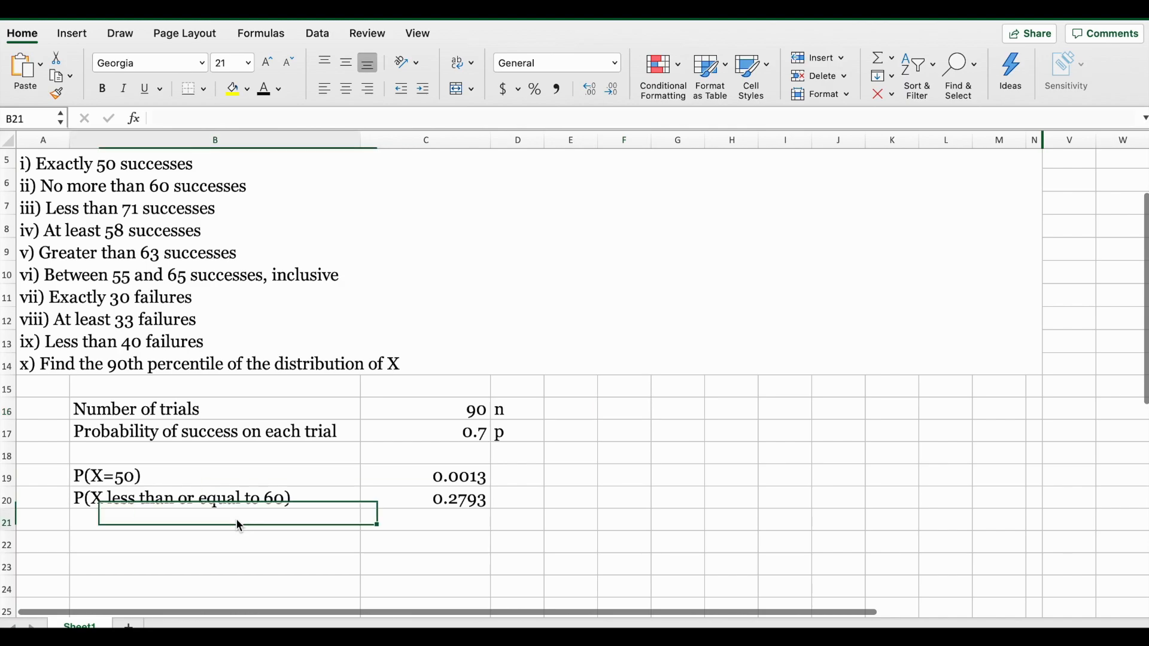
pyautogui.write('P(X less than')
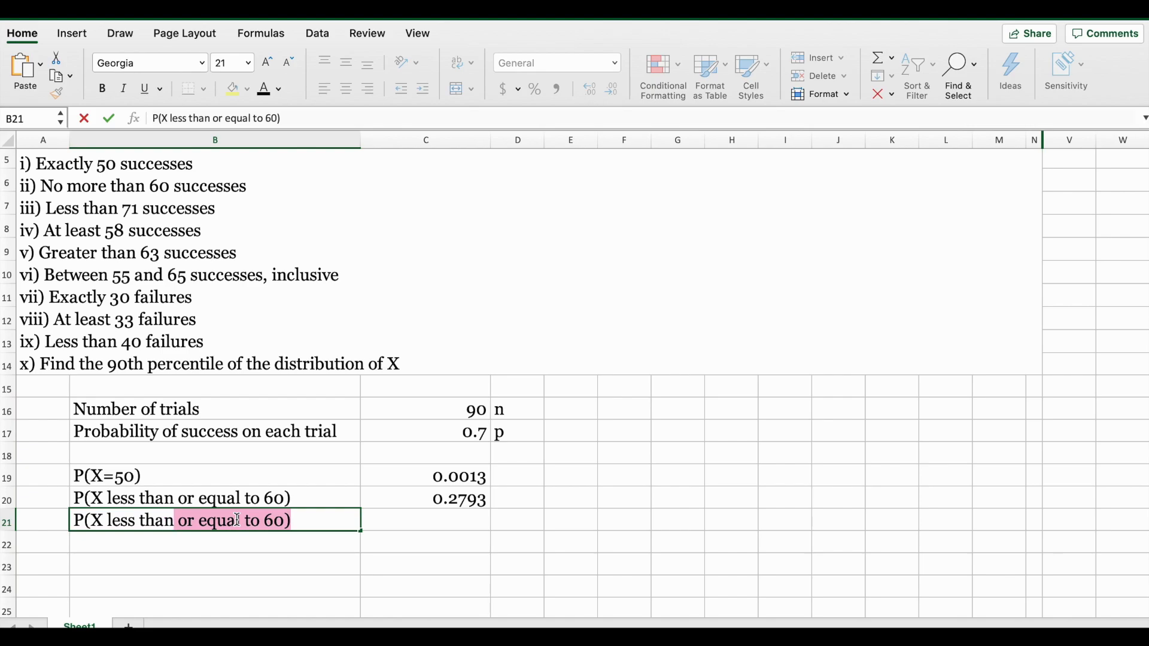
pyautogui.write(' 71)')
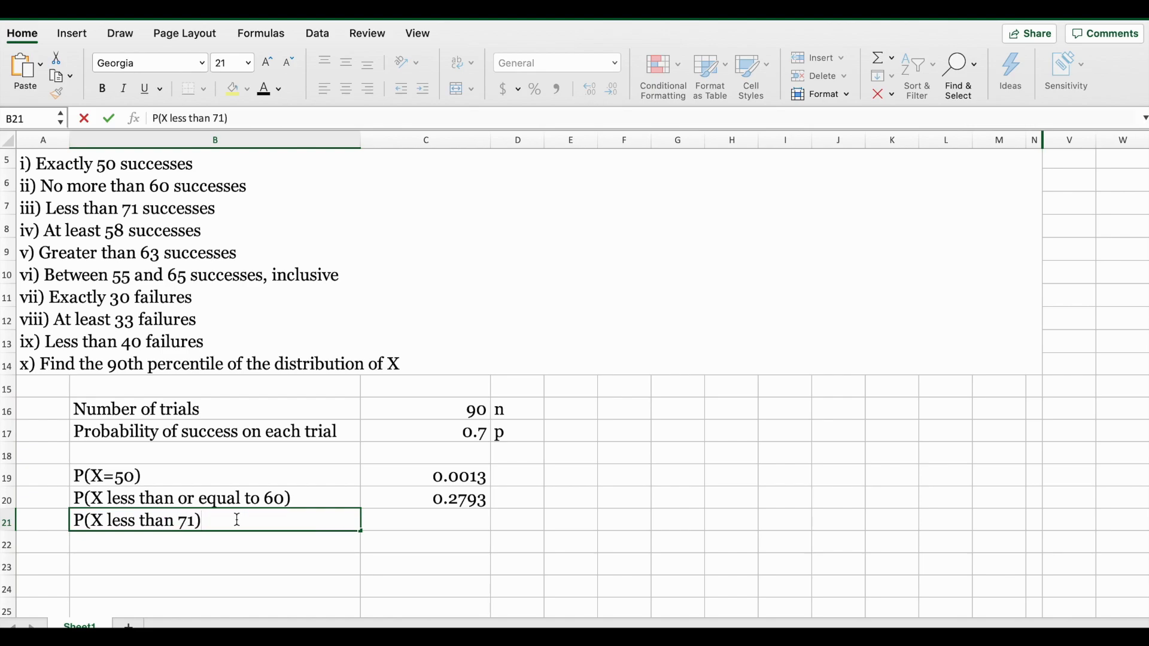
pyautogui.press('Tab')
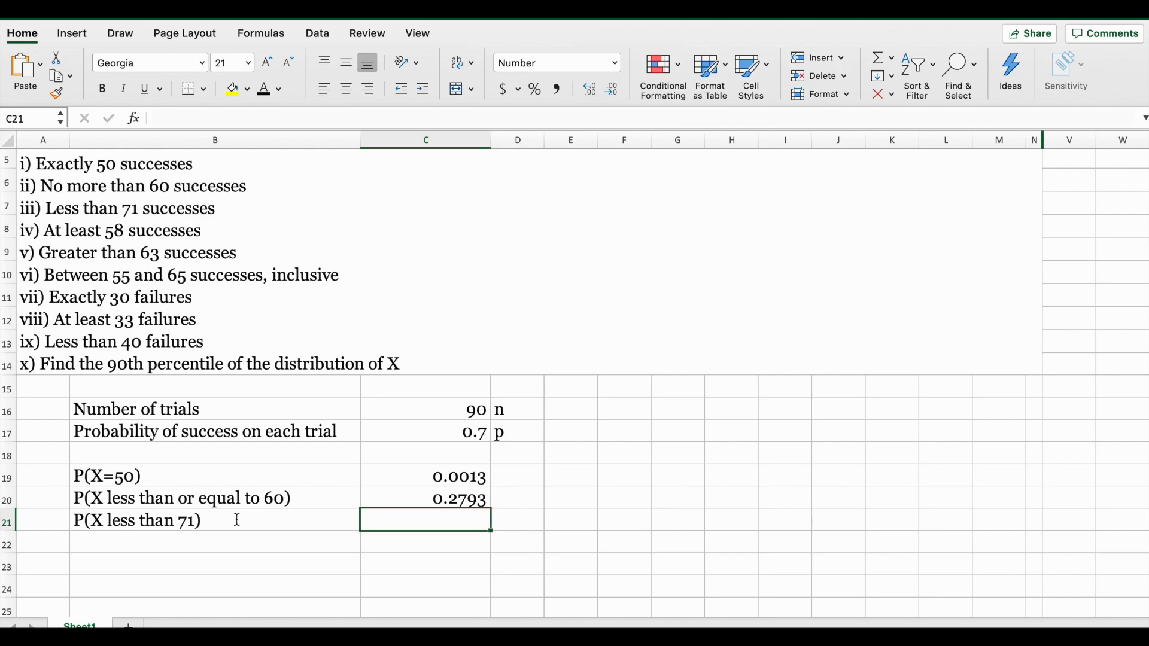
# Calculate the probability of fewer than 71 successes in C21 with =BINOM.DIST(70,90,.7,TRUE).
pyautogui.write('=bin')
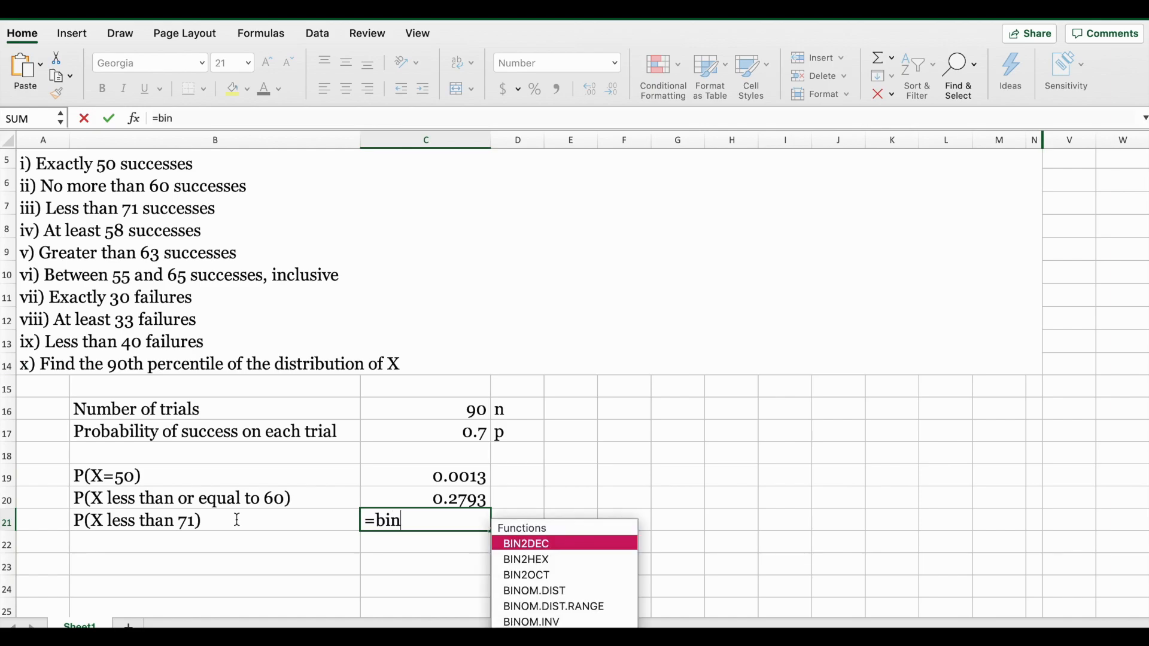
pyautogui.write('om')
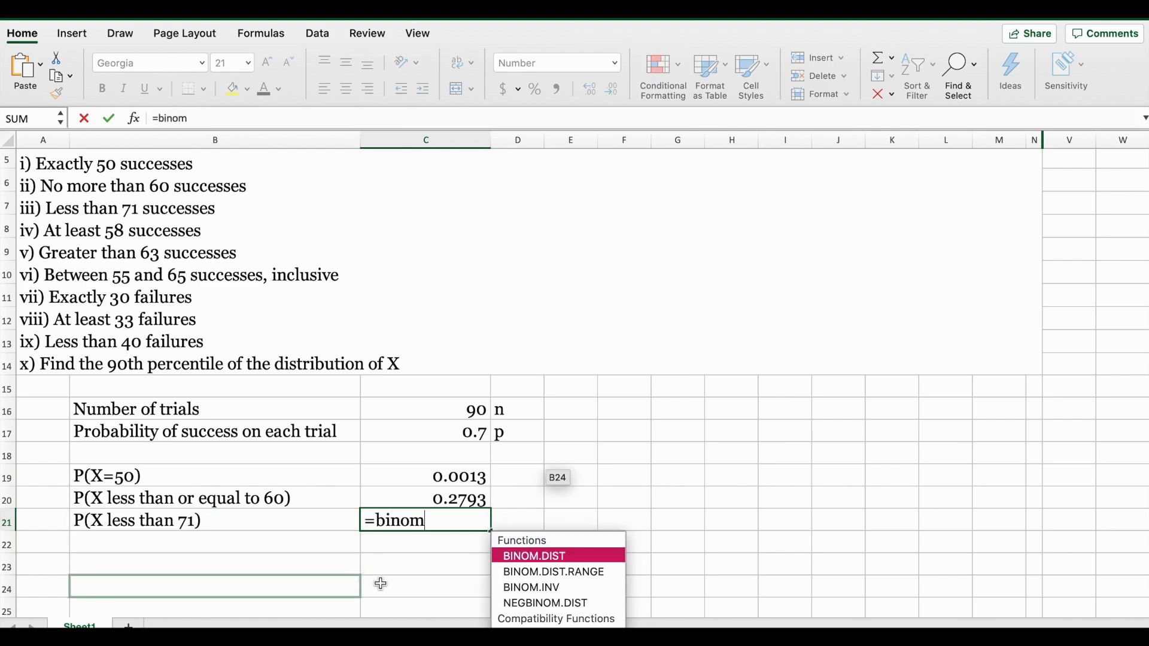
pyautogui.doubleClick(550, 558)
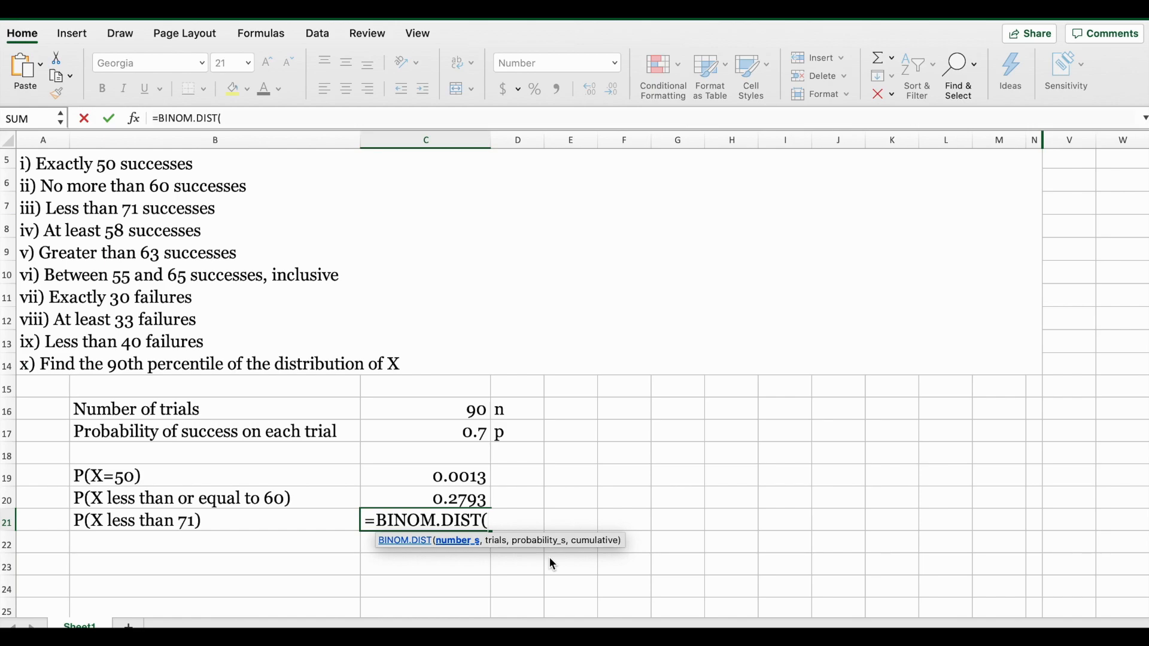
pyautogui.write('7')
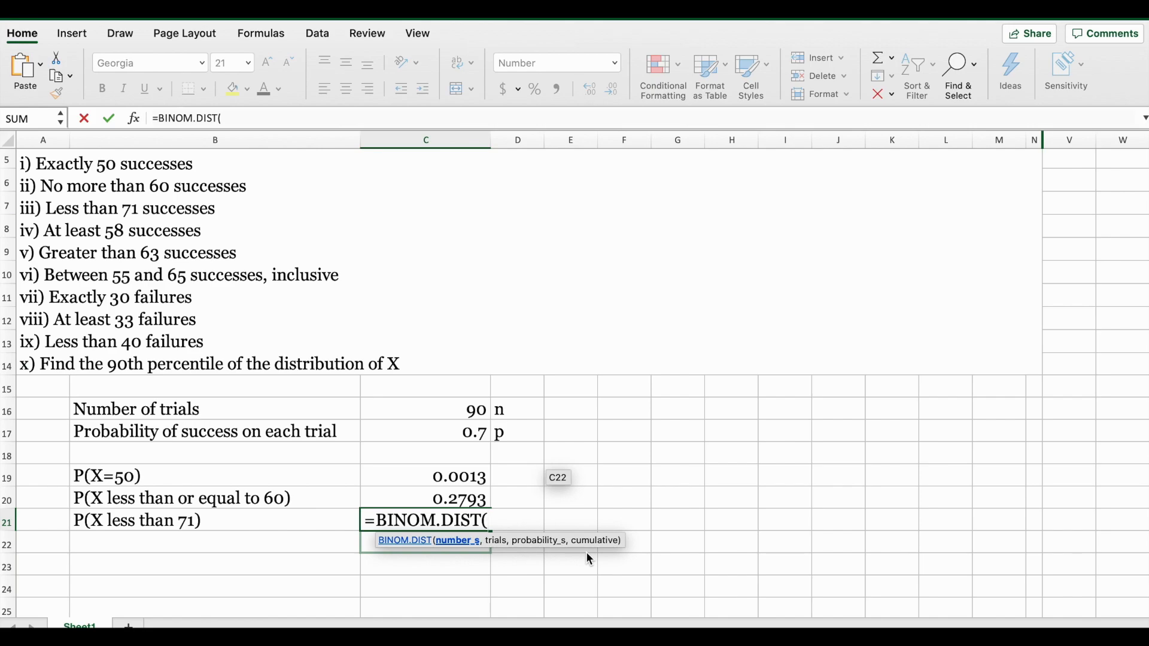
pyautogui.write('70,')
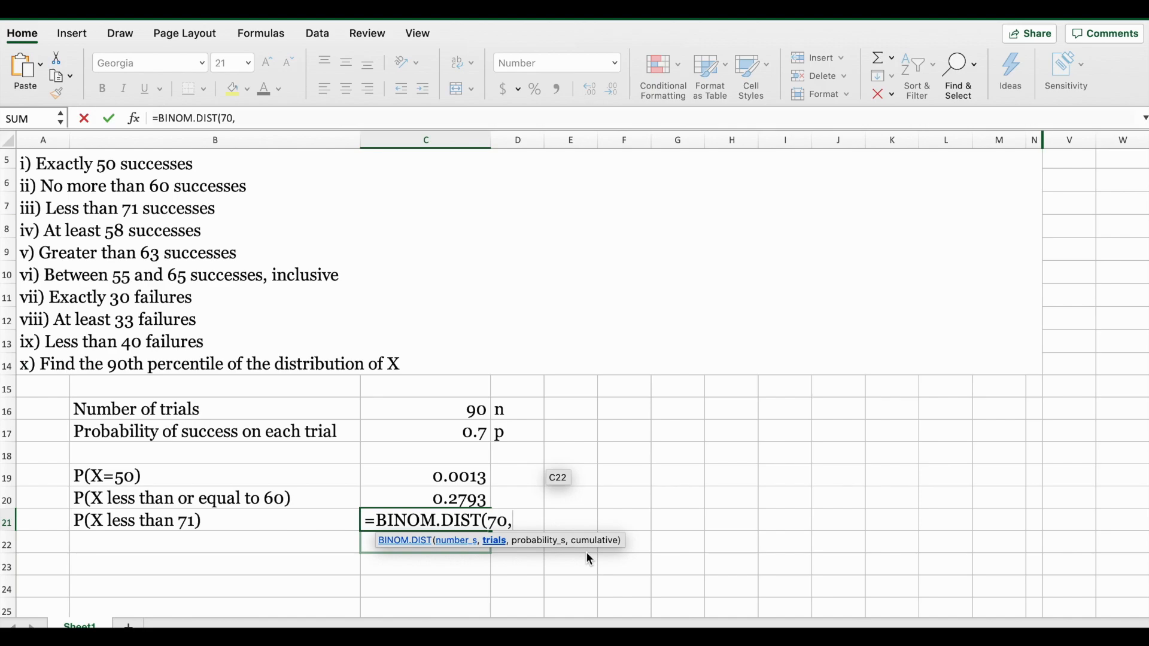
pyautogui.write('90,')
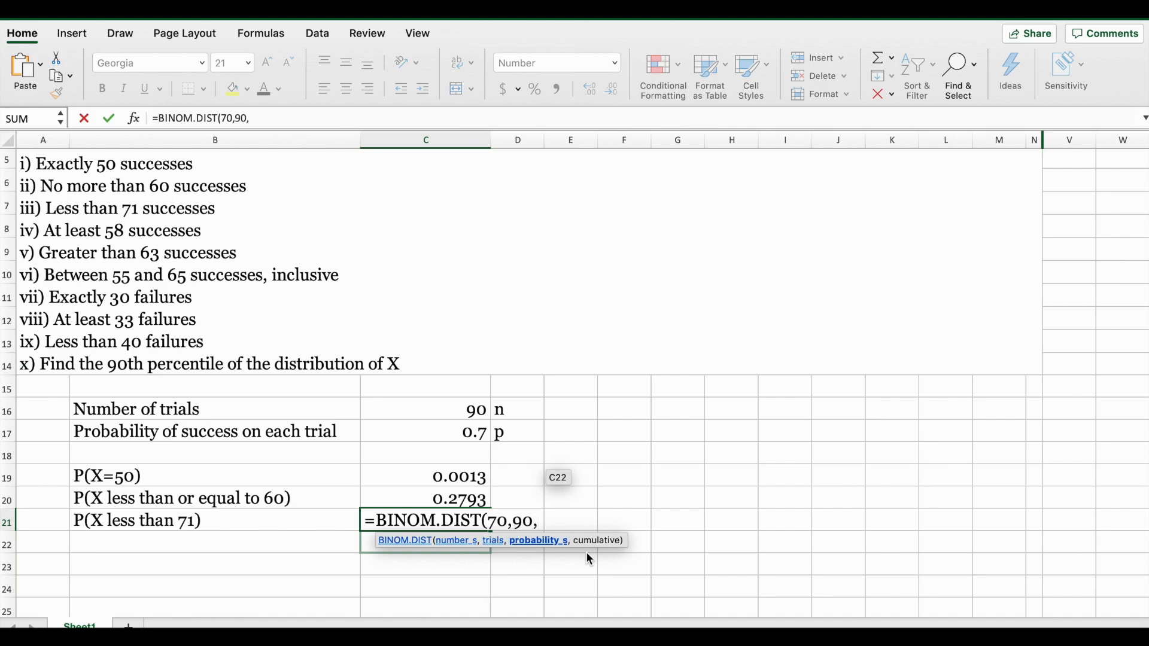
pyautogui.write('.7,')
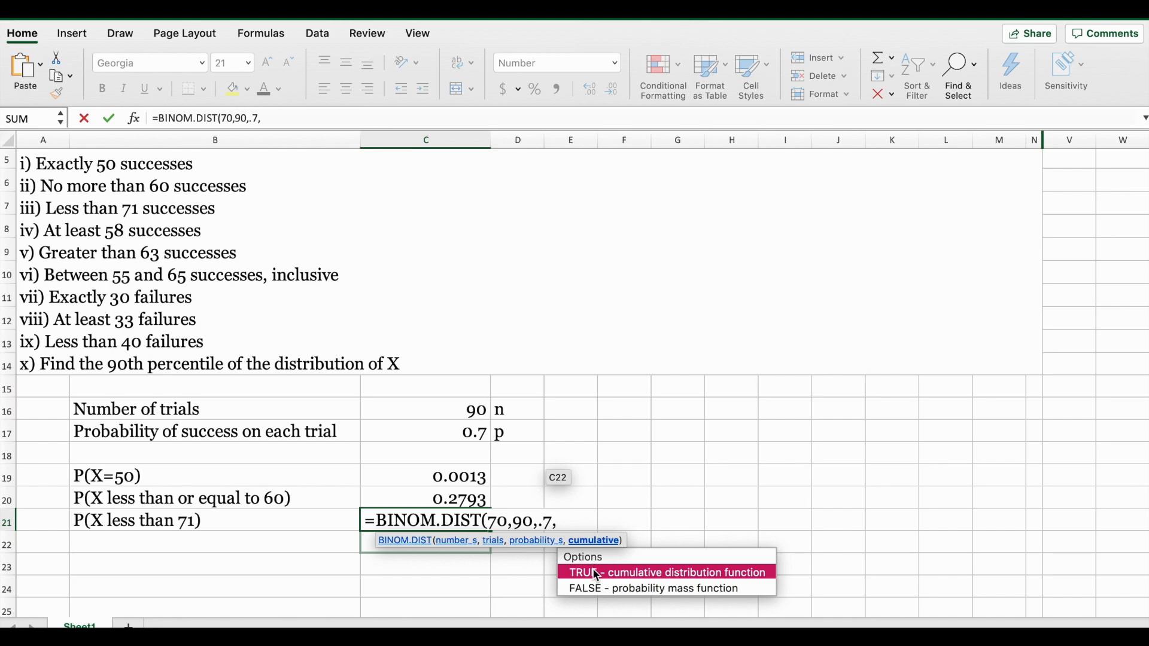
pyautogui.doubleClick(594, 573)
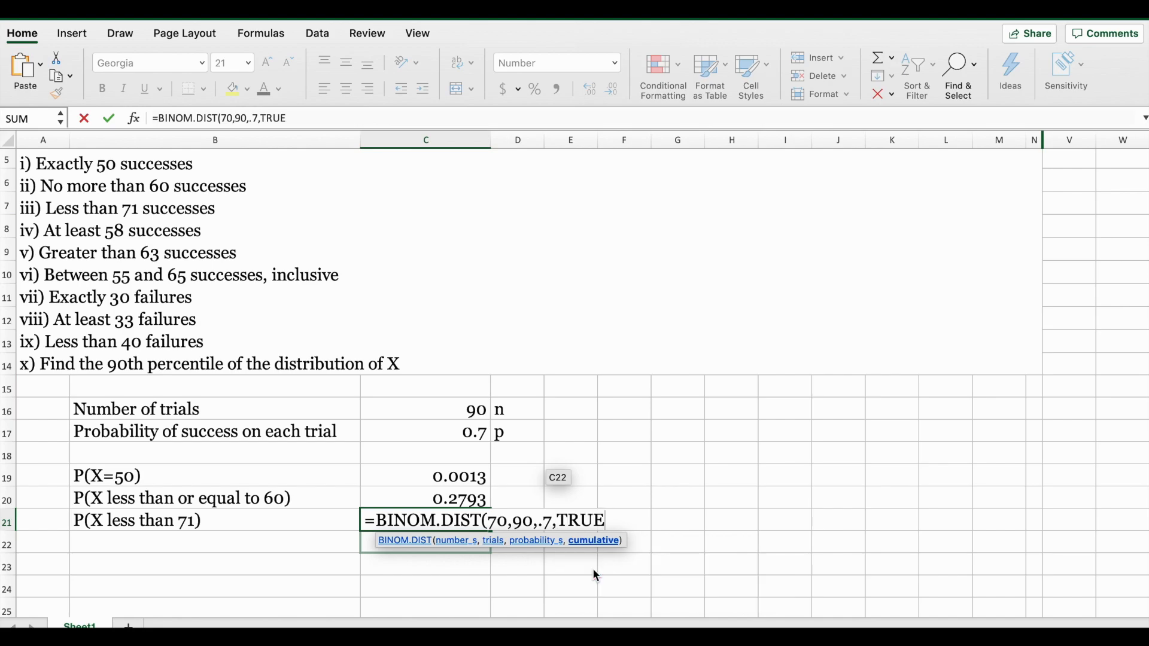
pyautogui.write(')')
pyautogui.press('Return')
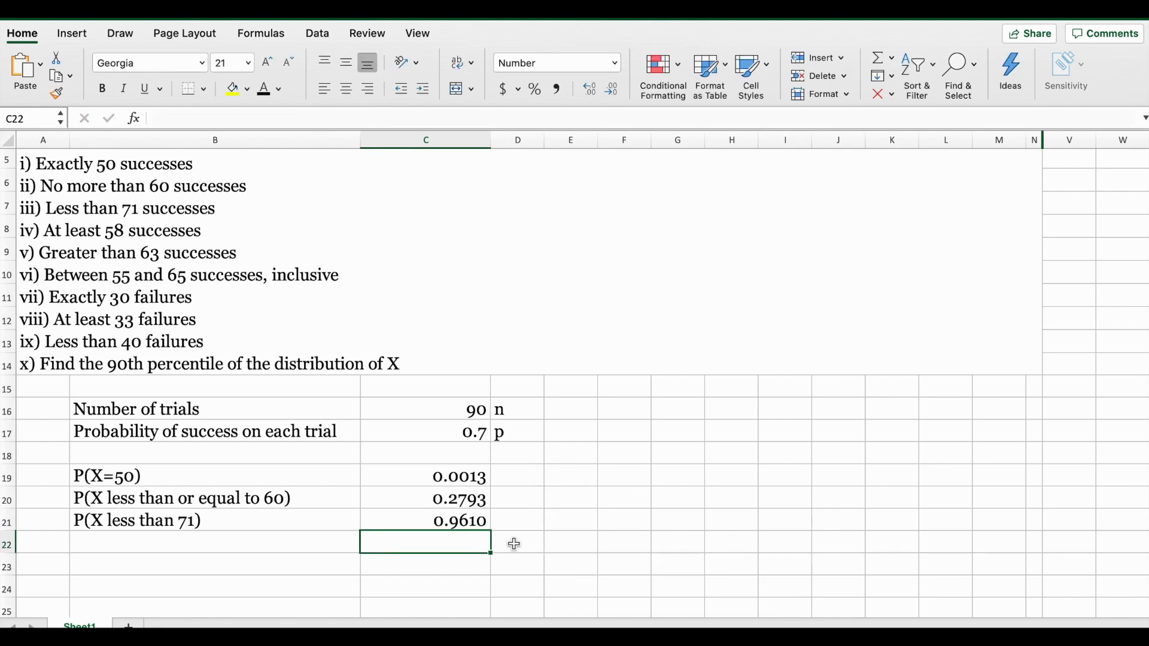
pyautogui.click(480, 523)
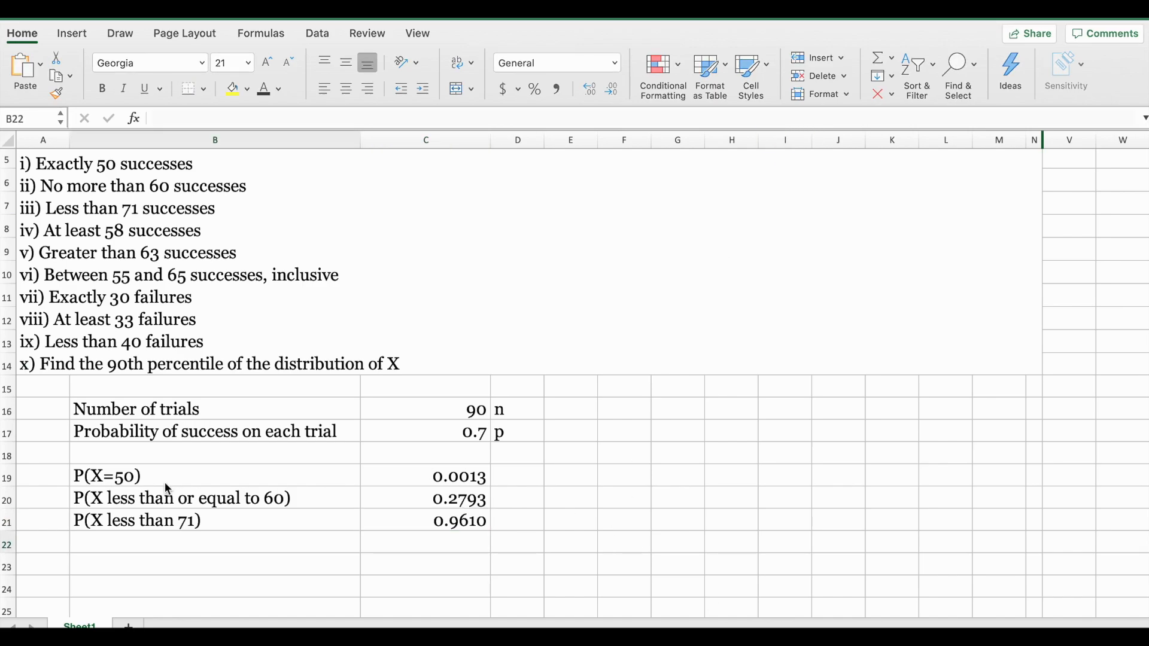
# Number the event rows 1 through 4 in cells A19:A22.
pyautogui.click(54, 470)
pyautogui.click(55, 472)
pyautogui.write('1')
pyautogui.press('Return')
pyautogui.write('2')
pyautogui.press('Return')
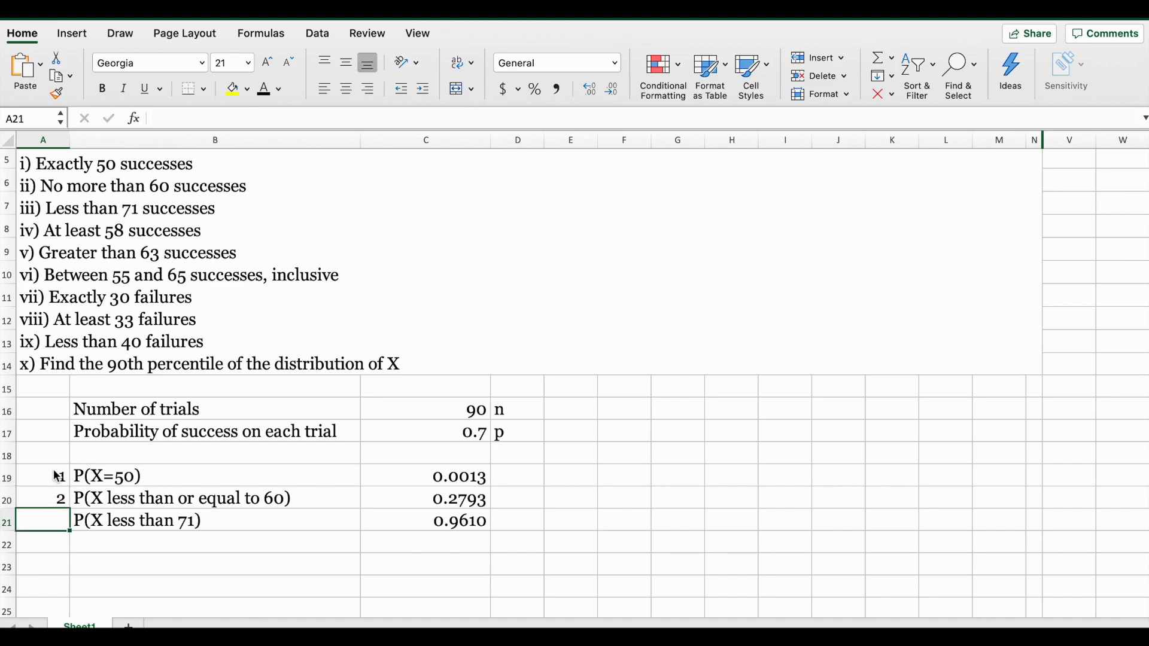
pyautogui.write('3')
pyautogui.press('Return')
pyautogui.write('4')
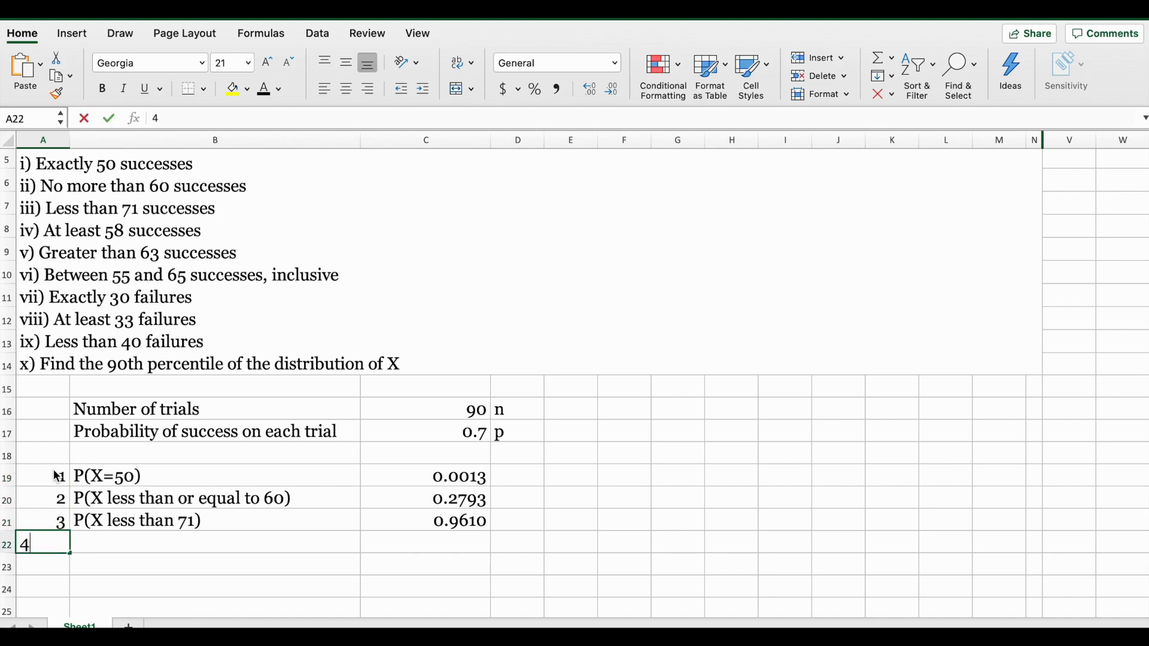
pyautogui.press('Tab')
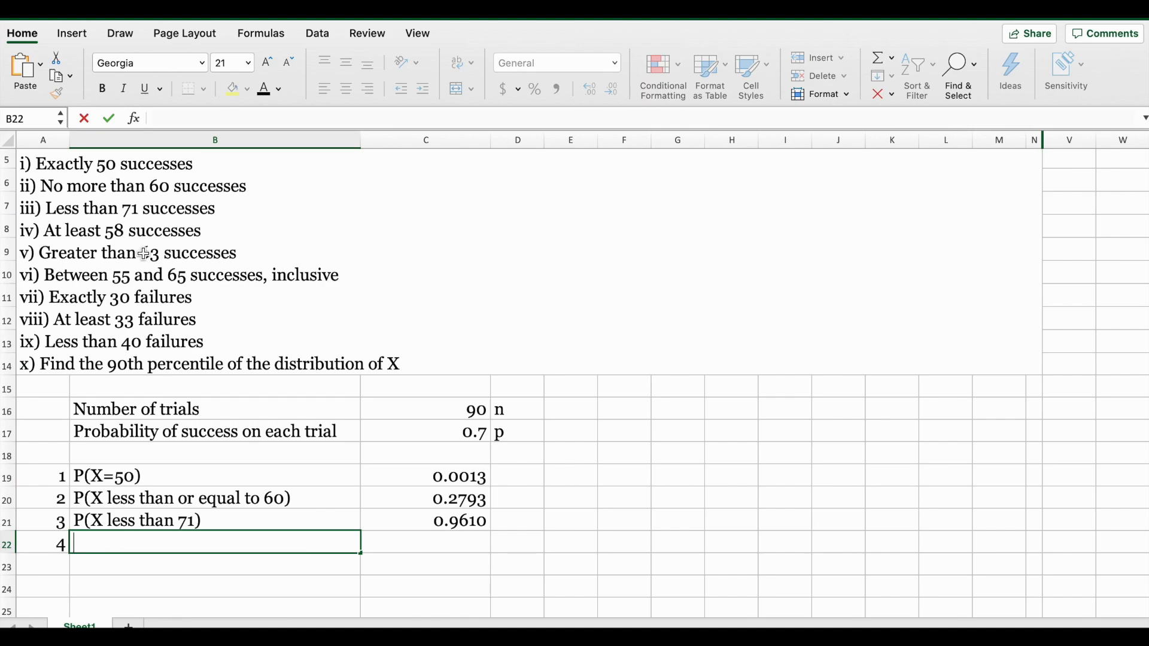
# Enter the label P(X equal to or greater than 58) in B22 for the fourth event.
pyautogui.write('P(X equal to or greater than 5')
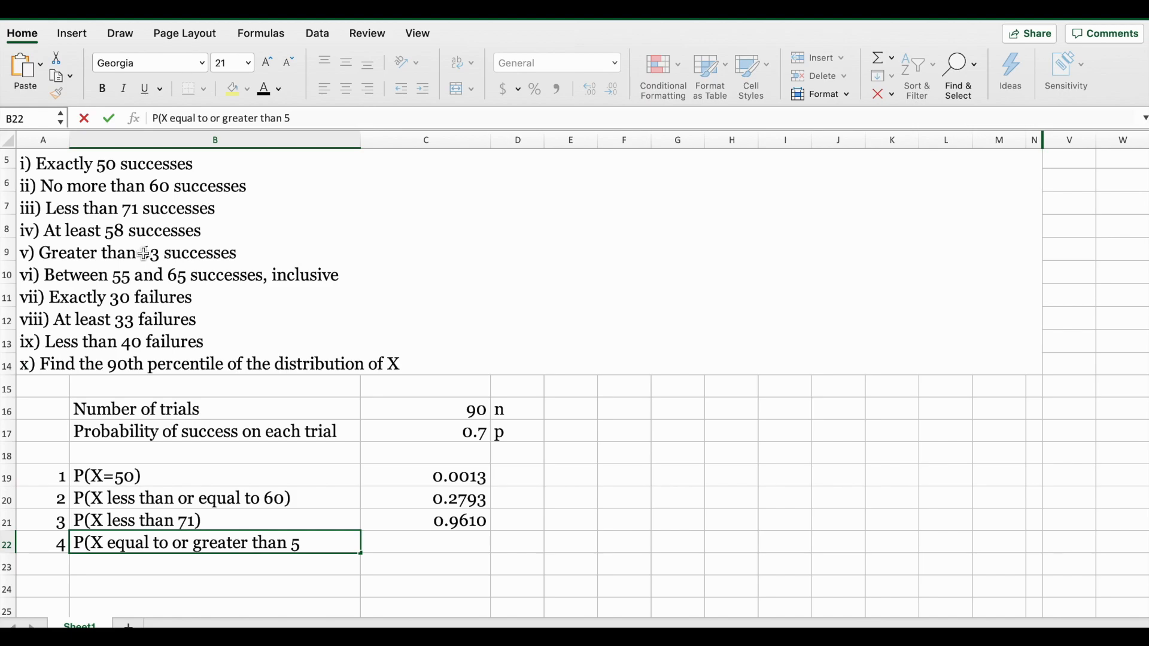
pyautogui.write('8)')
pyautogui.press('Tab')
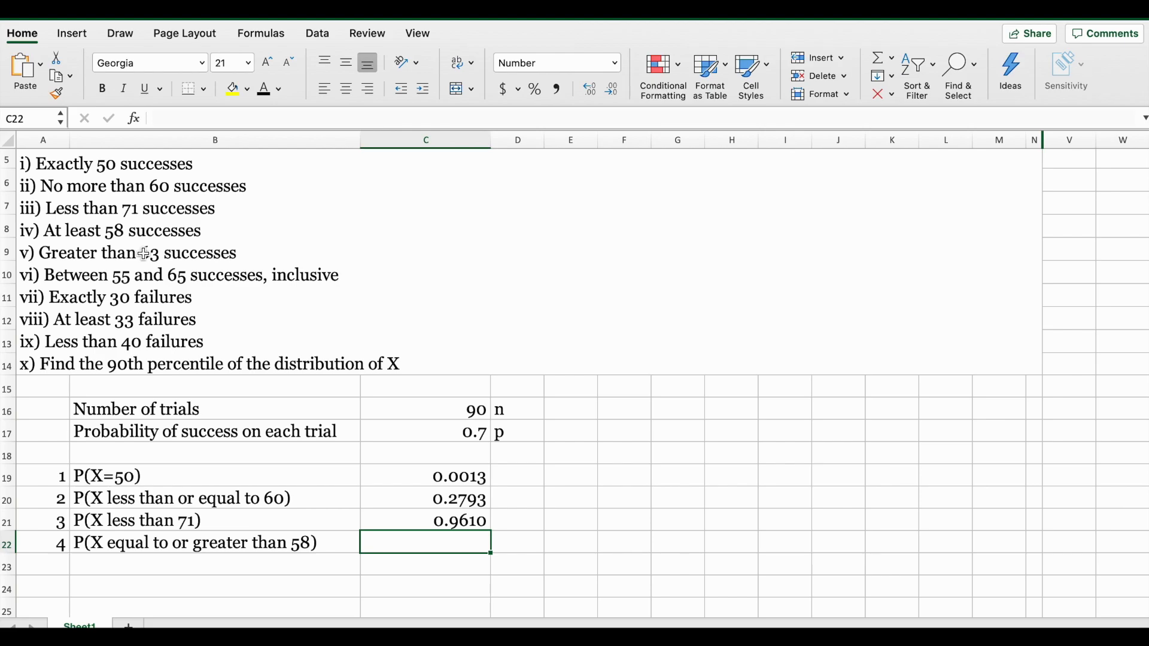
# Calculate the probability of at most 57 successes in C22 with =BINOM.DIST(57,90,.7,TRUE) and fill the cell yellow.
pyautogui.write('=BINOM.DIST(')
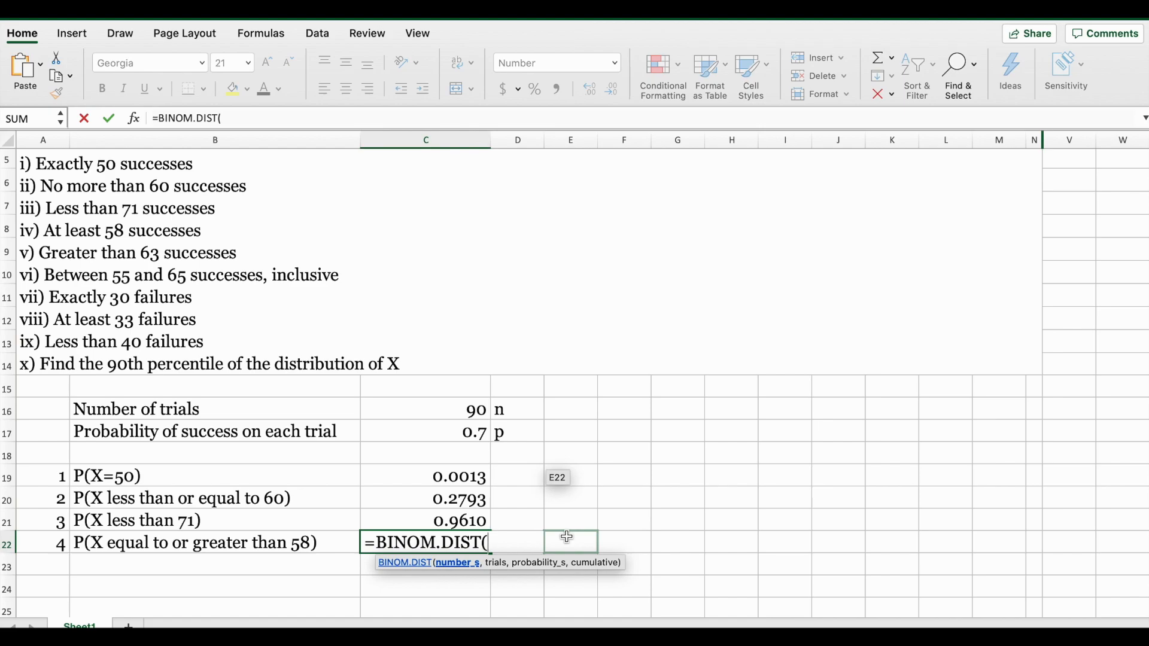
pyautogui.write('57,')
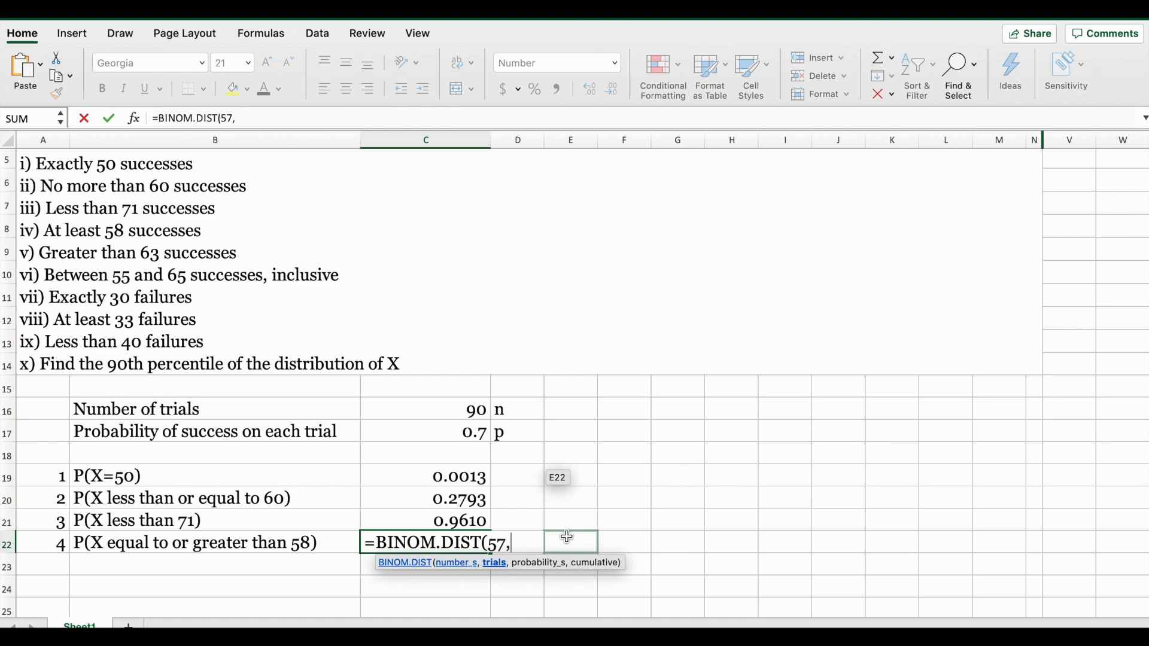
pyautogui.write('90,.')
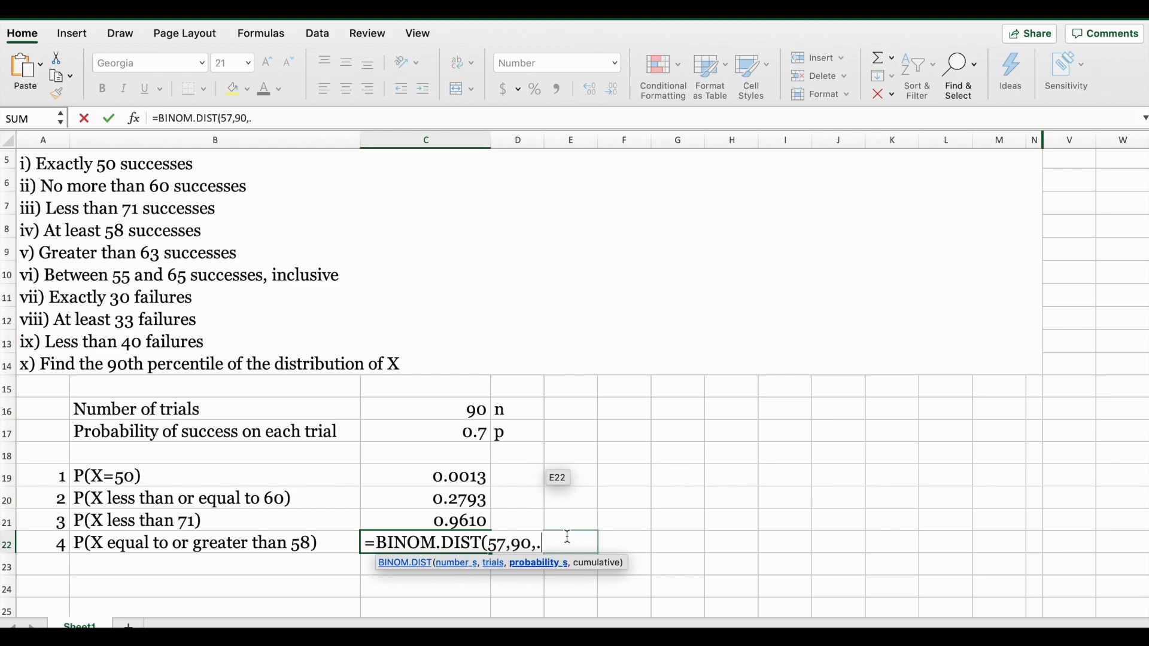
pyautogui.write('7,')
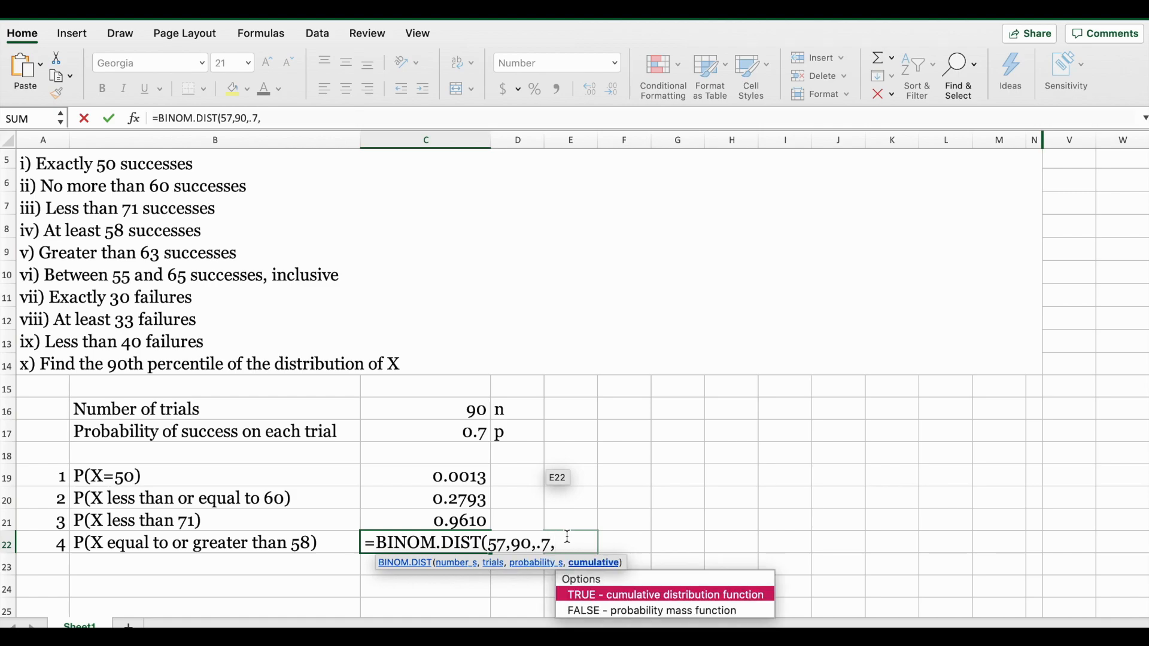
pyautogui.write('true')
pyautogui.press('BackSpace')
pyautogui.press('BackSpace')
pyautogui.write('ue')
pyautogui.press('Return')
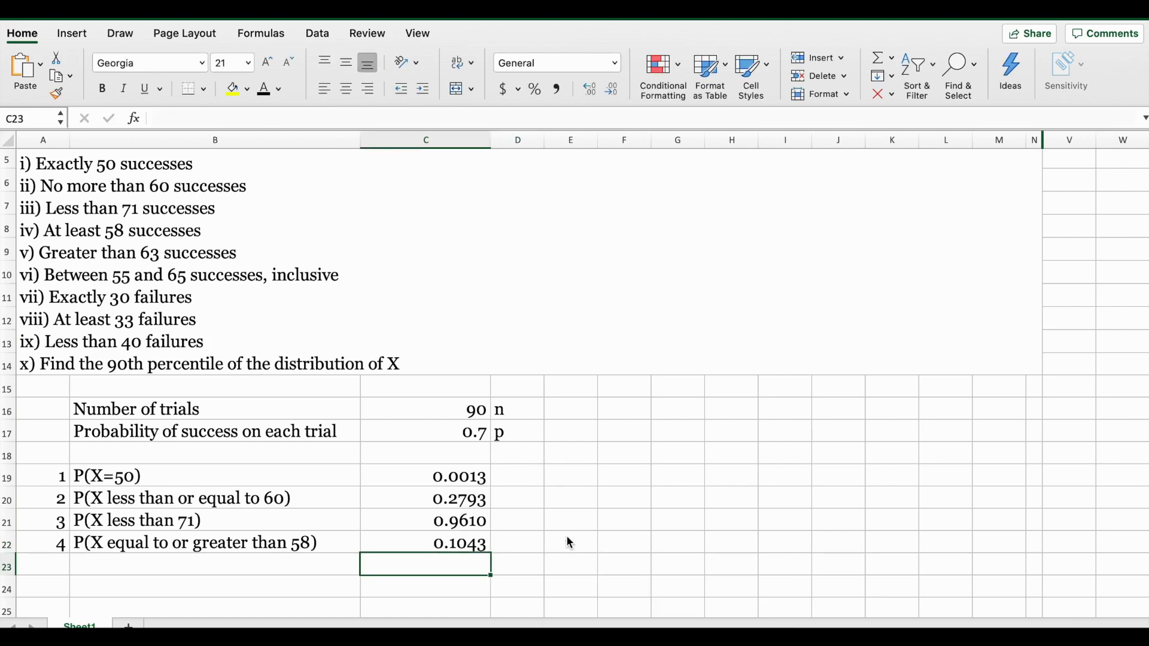
pyautogui.click(432, 540)
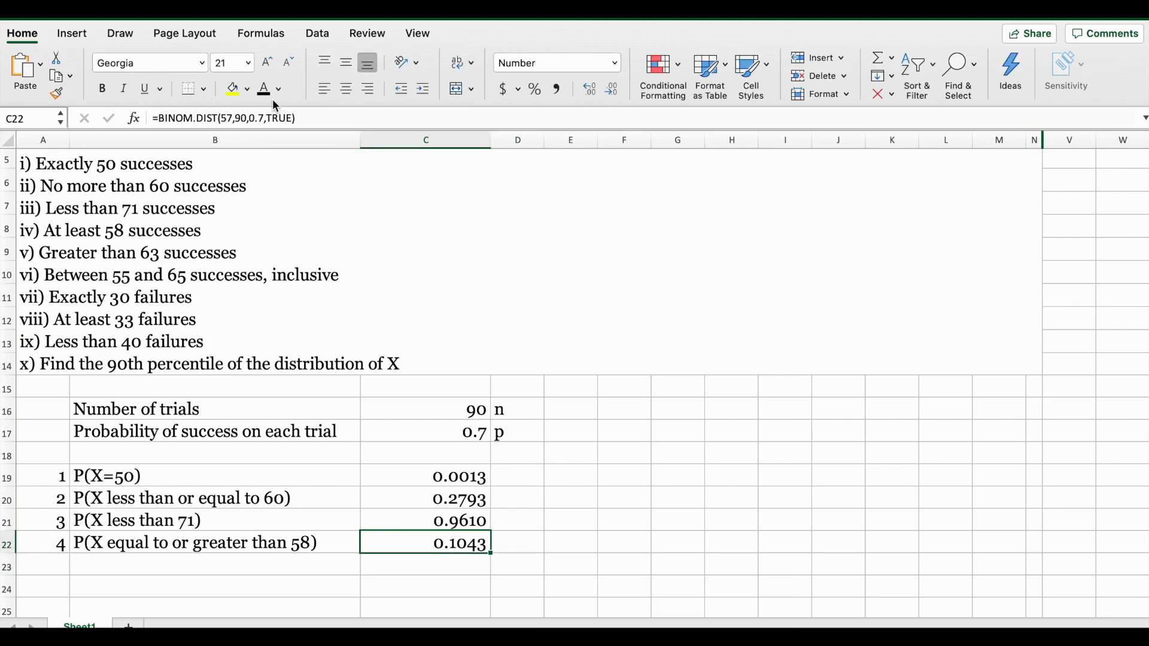
pyautogui.click(233, 88)
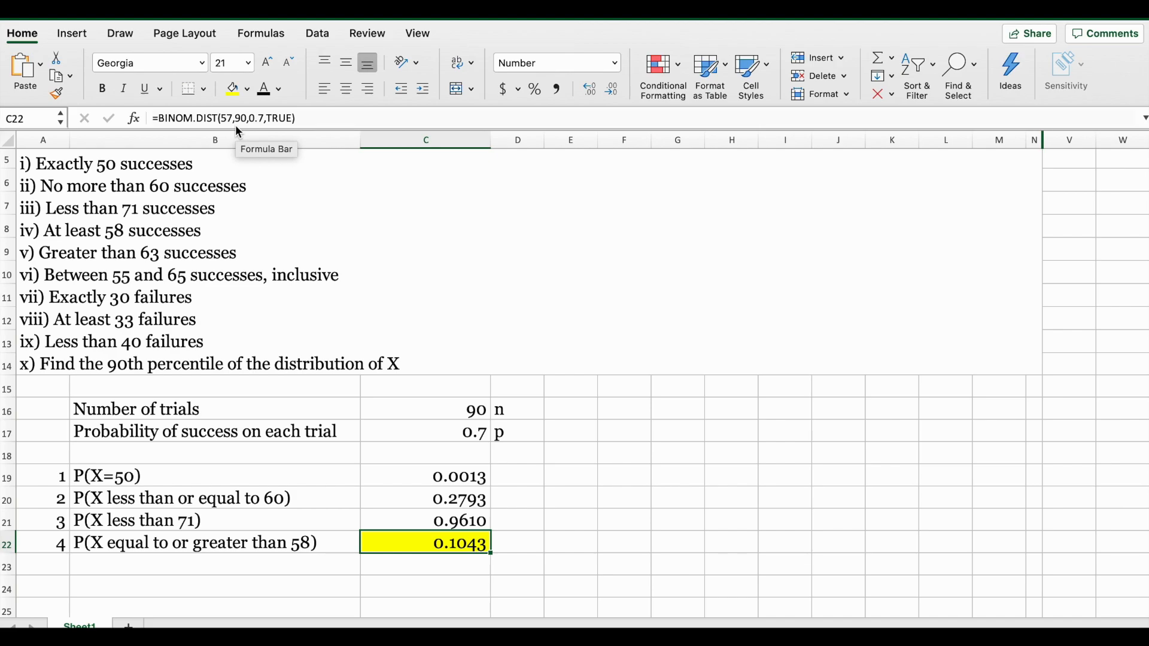
# Calculate the probability of at least 58 successes in D22 with =1-C22 and widen column D to fit.
pyautogui.click(527, 543)
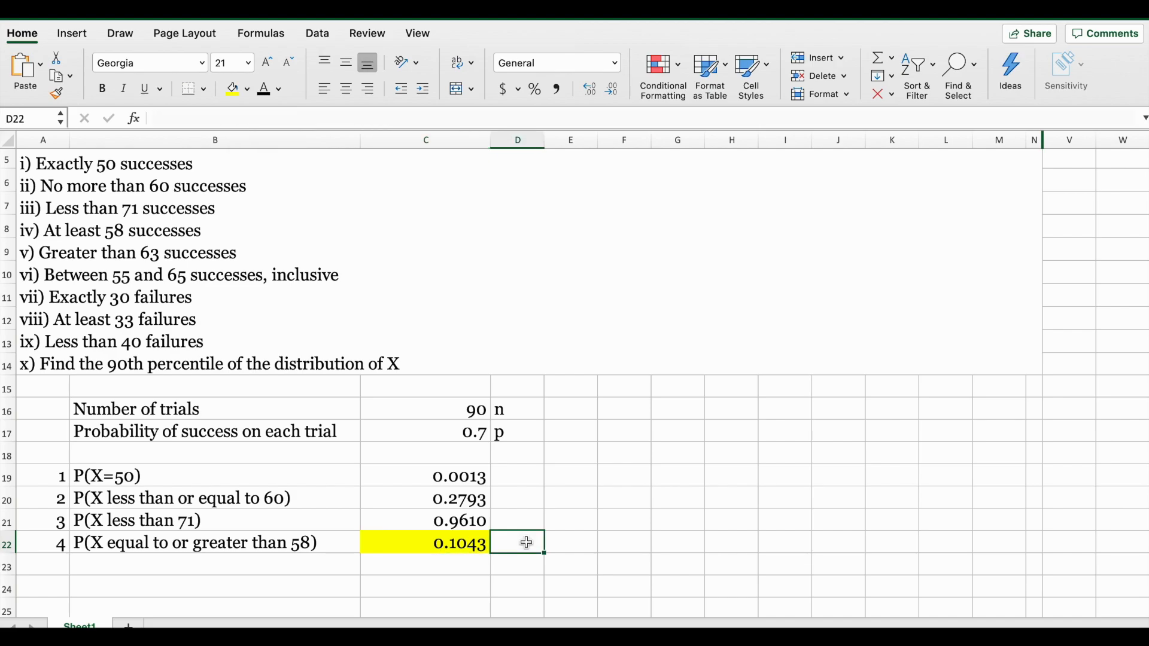
pyautogui.write('=1-')
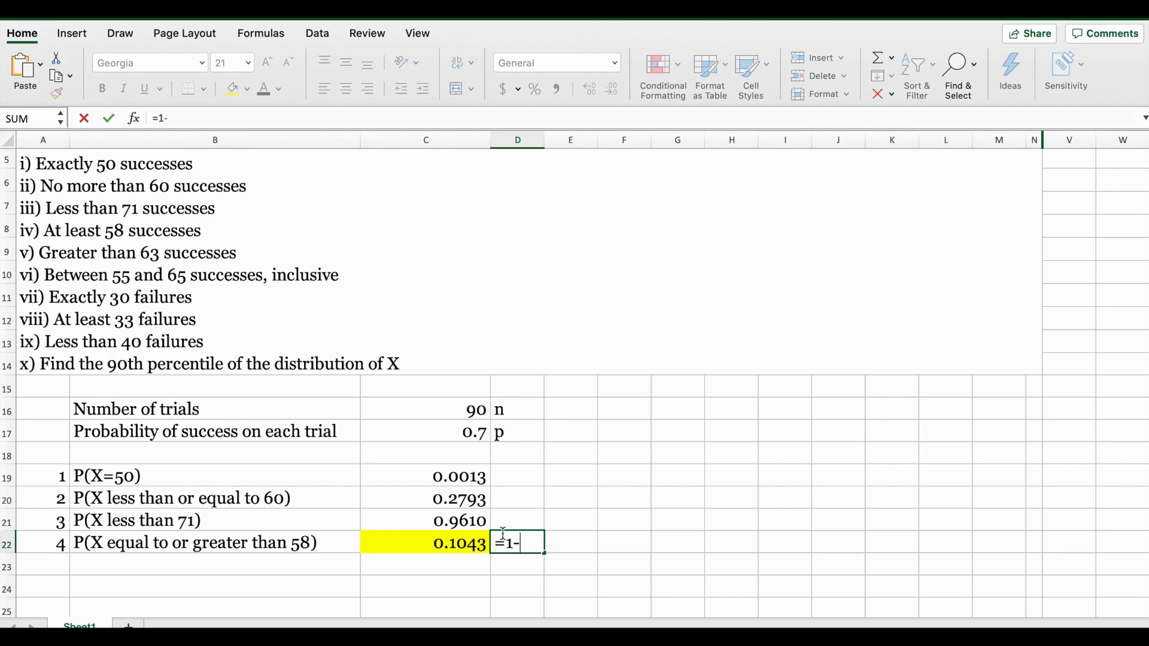
pyautogui.click(445, 546)
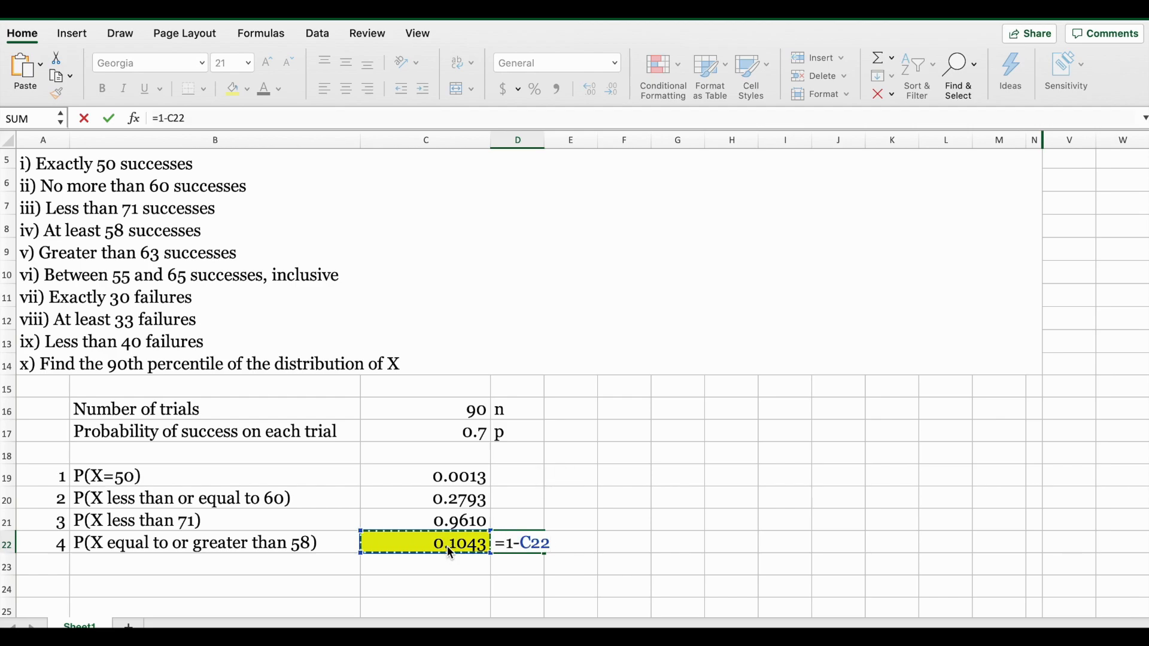
pyautogui.press('Return')
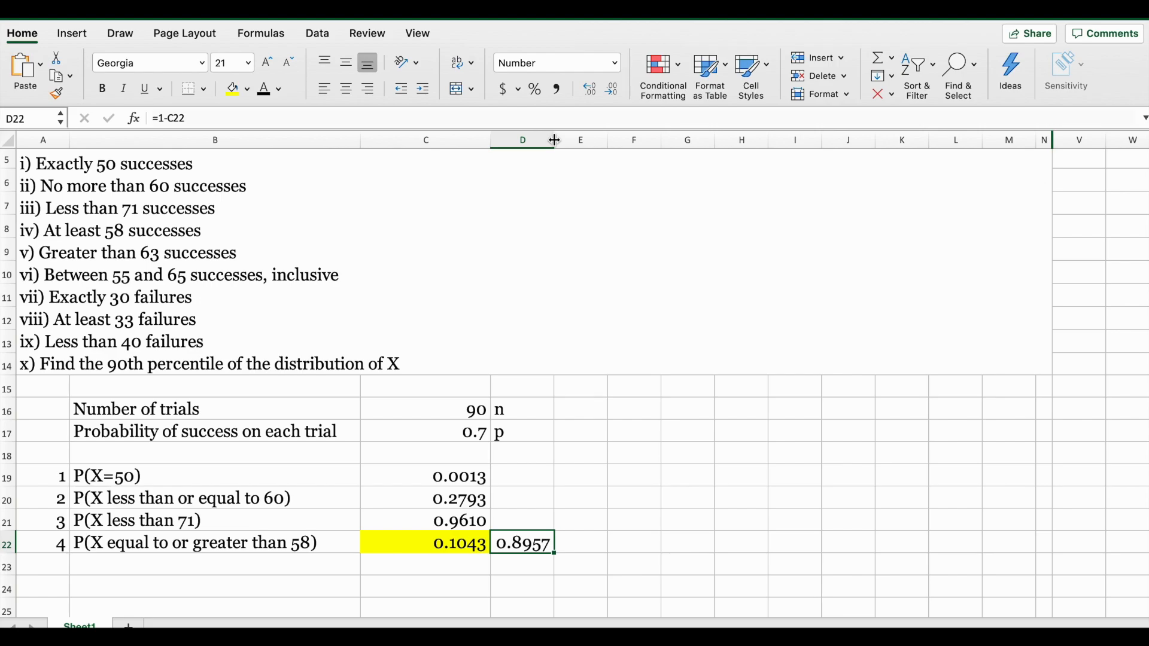
pyautogui.click(371, 137)
pyautogui.click(443, 549)
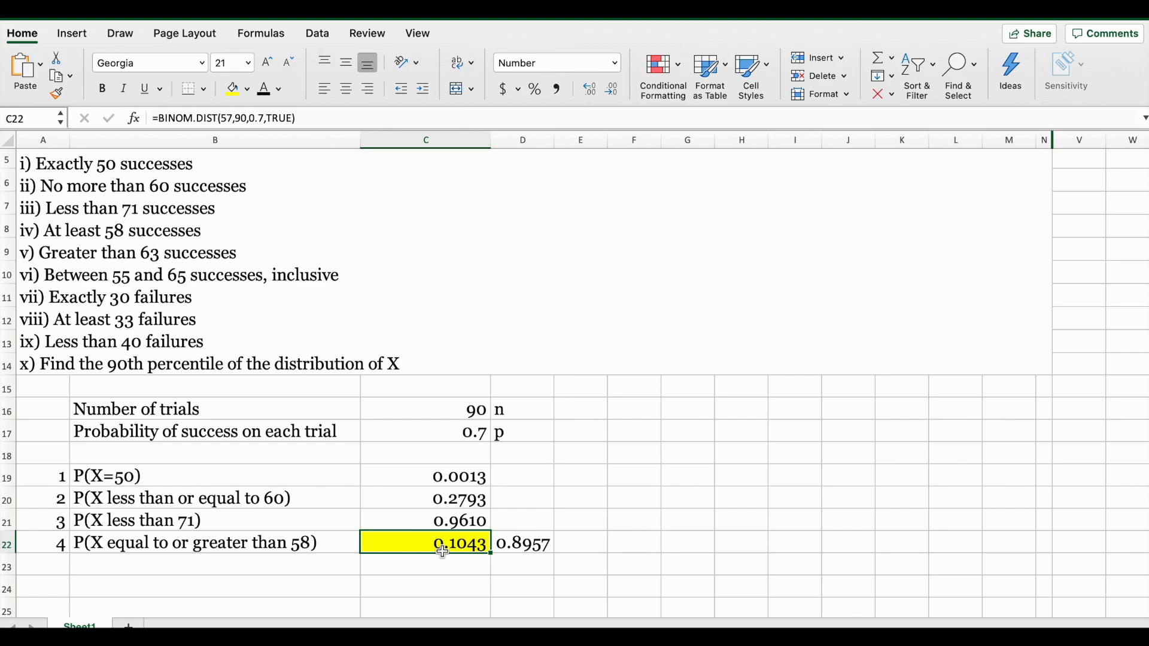
pyautogui.click(520, 544)
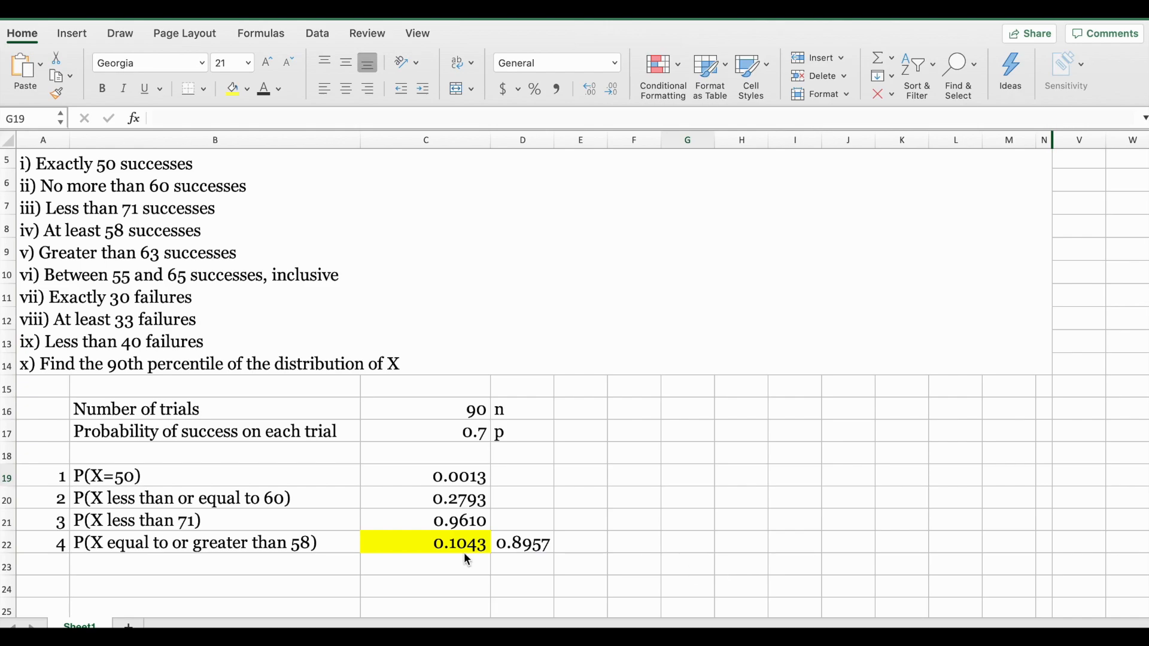
# Number the fifth event row 5 in A23 and enter the label P(X greater than 63) in B23.
pyautogui.click(51, 563)
pyautogui.click(52, 563)
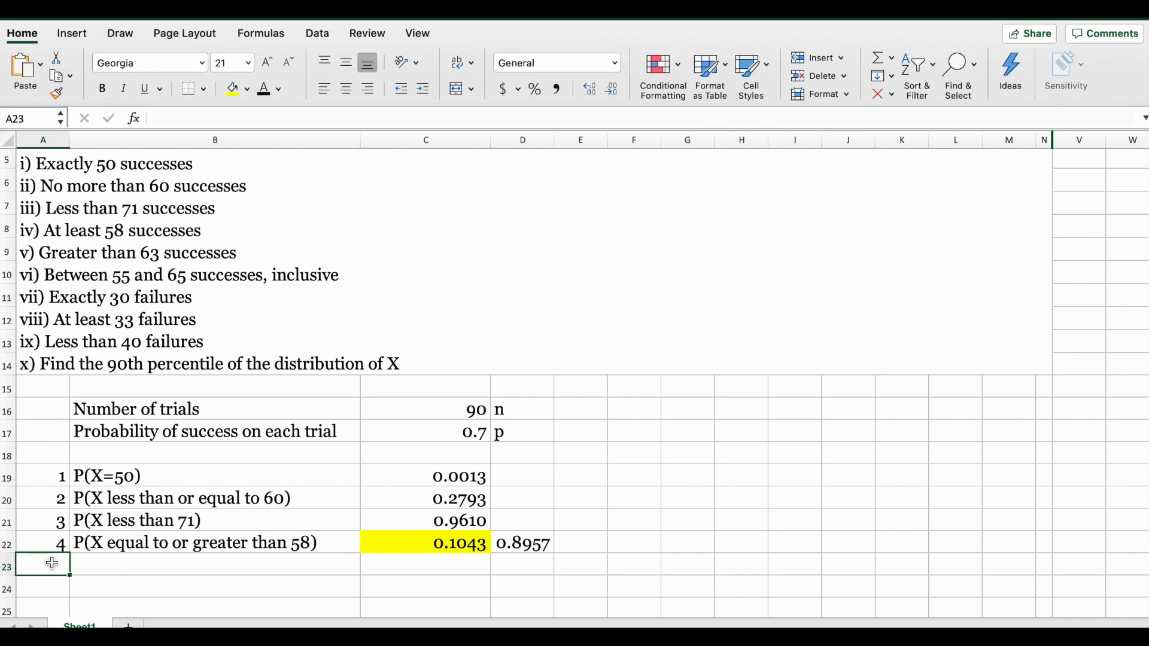
pyautogui.write('5')
pyautogui.click(94, 567)
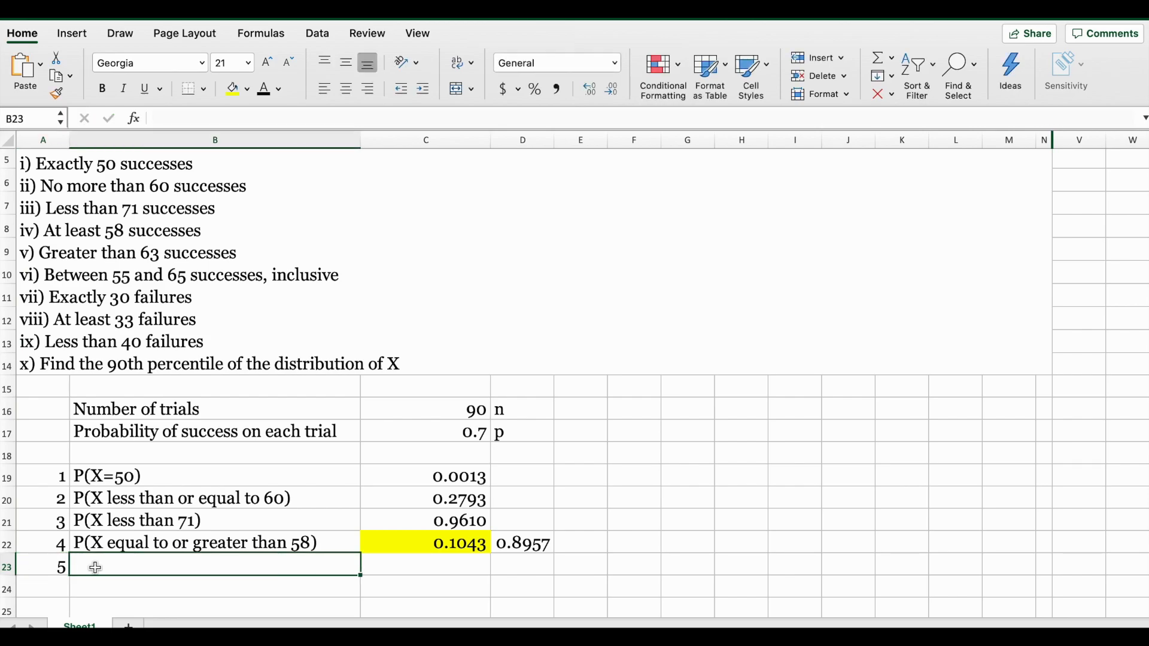
pyautogui.write('P(')
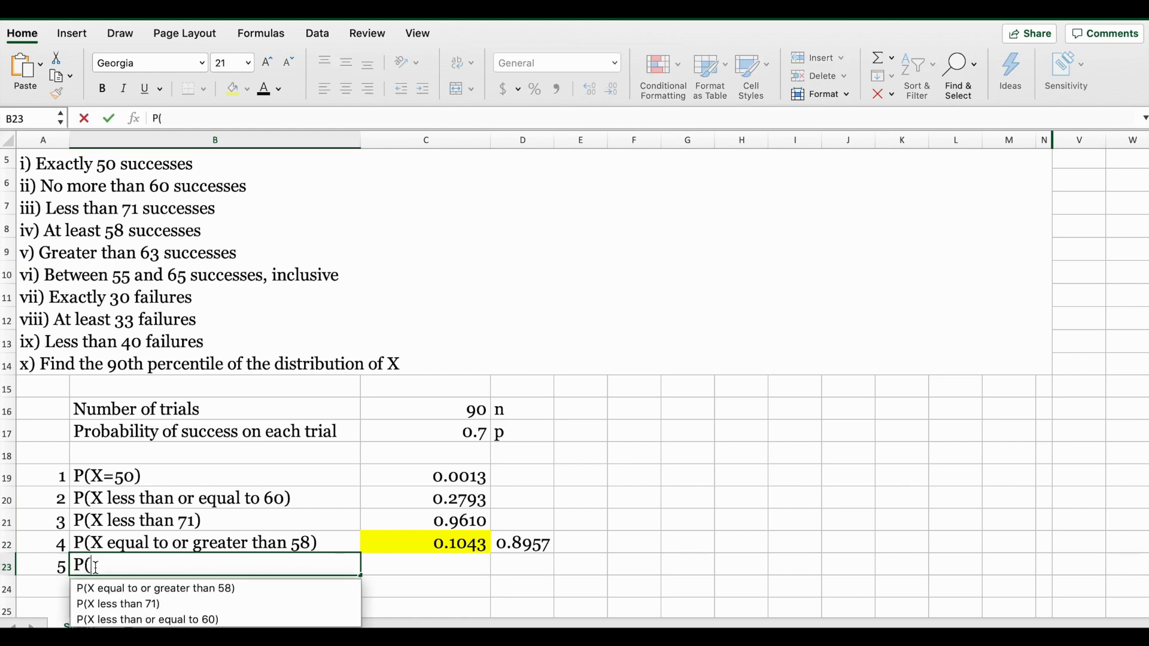
pyautogui.write('X greater than 63')
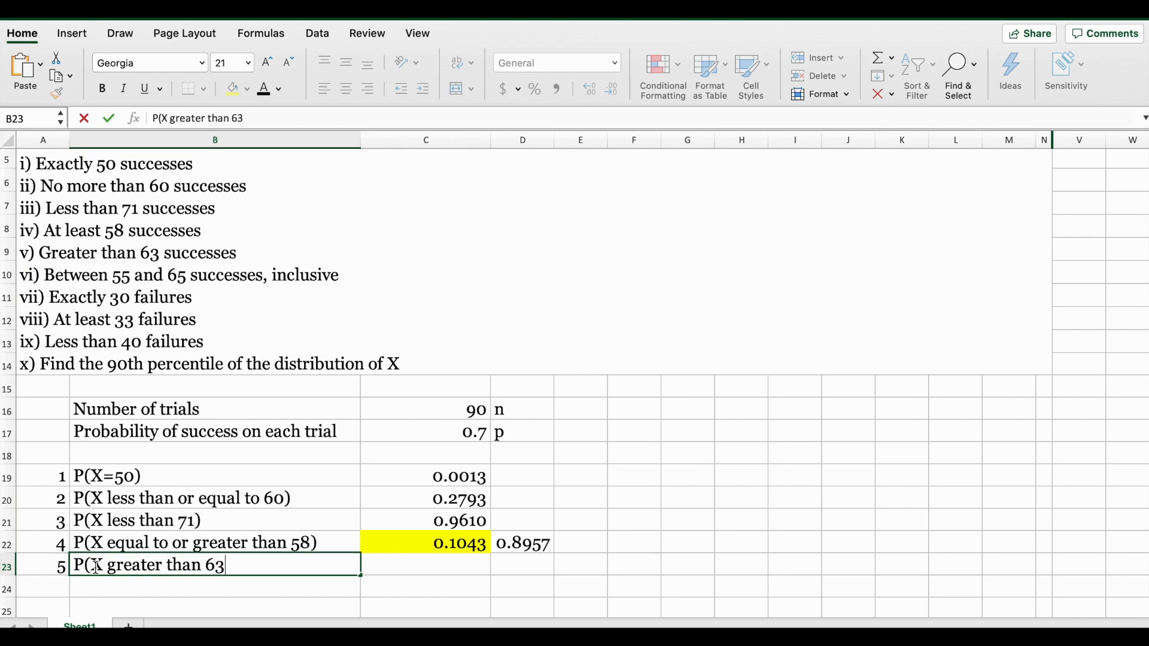
pyautogui.write(')')
pyautogui.press('Tab')
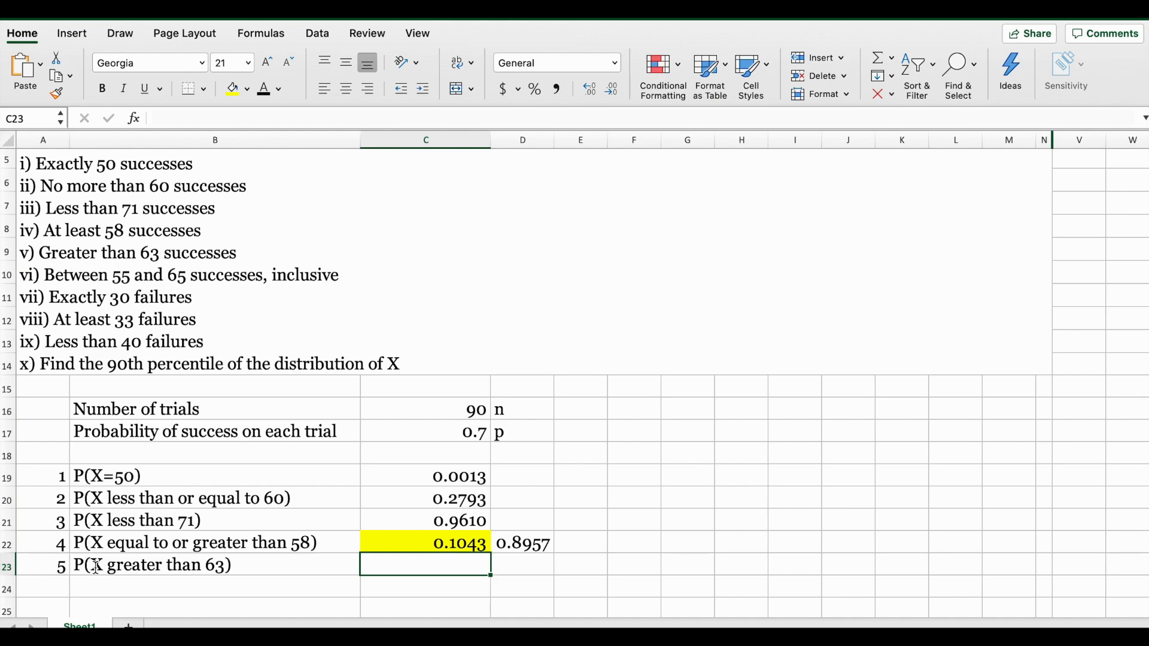
# Calculate the probability of at most 63 successes in C23 with =BINOM.DIST(63,90,.7,TRUE).
pyautogui.click(150, 544)
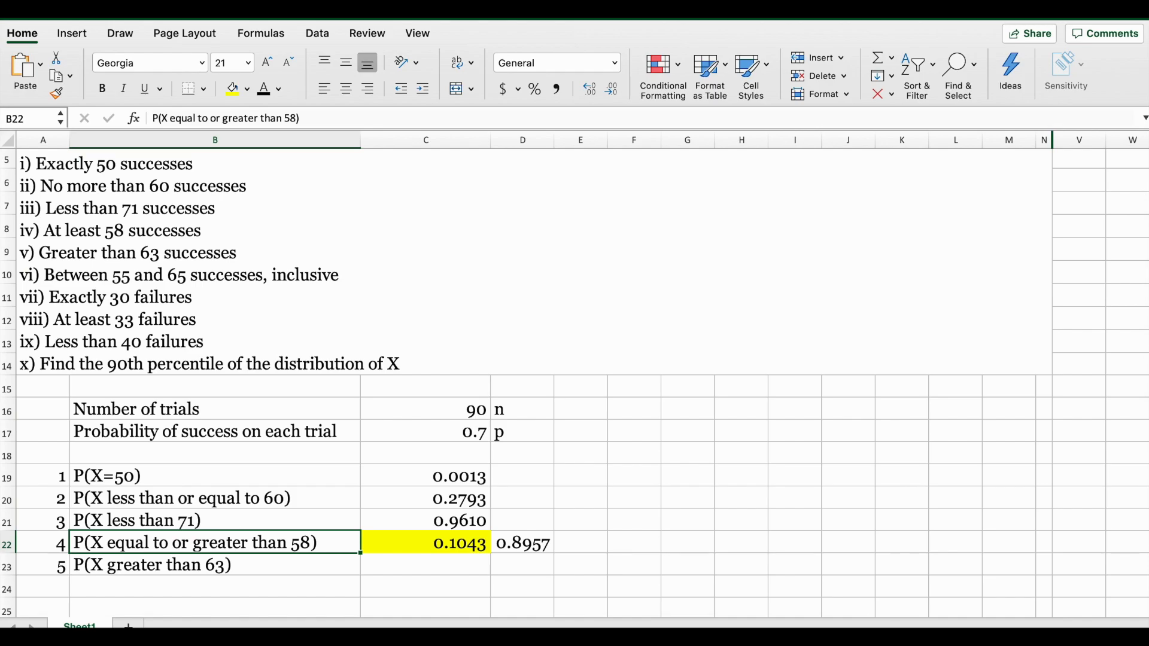
pyautogui.click(438, 567)
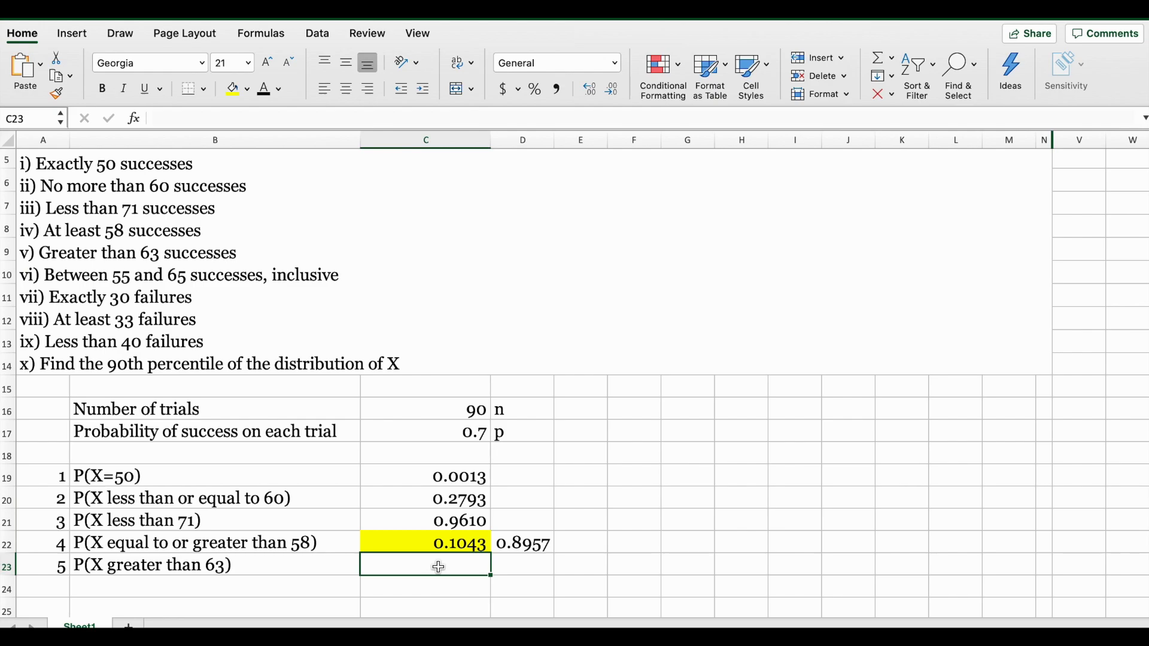
pyautogui.write('=')
pyautogui.write('bimom')
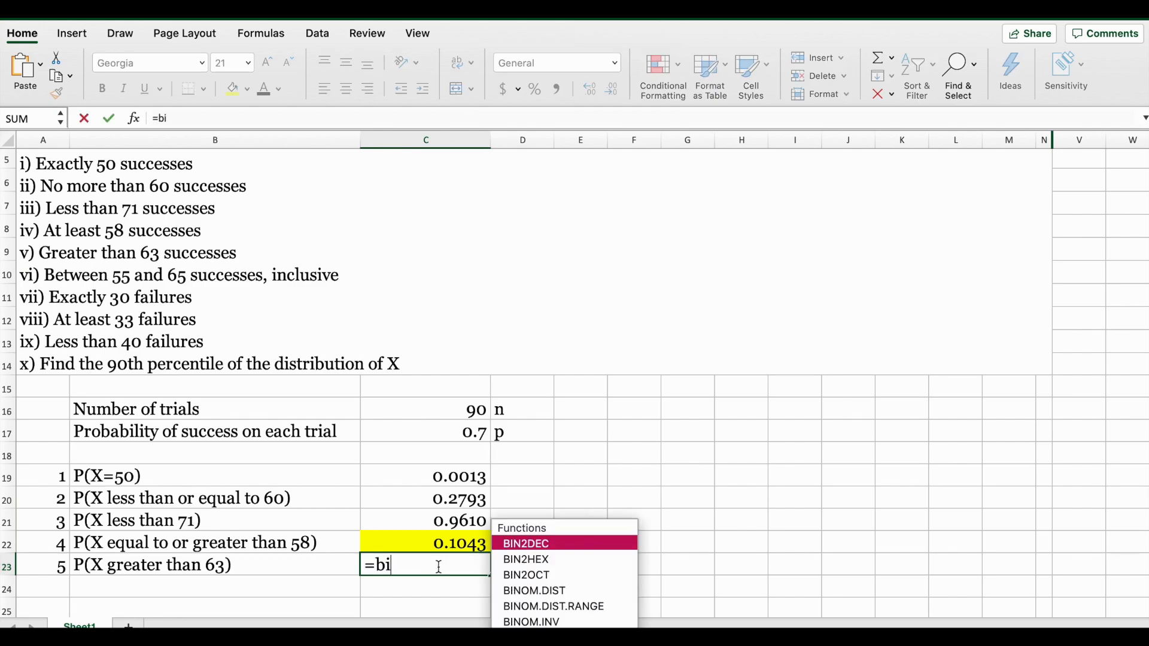
pyautogui.press('BackSpace')
pyautogui.press('BackSpace')
pyautogui.press('BackSpace')
pyautogui.write('nom')
pyautogui.press('Tab')
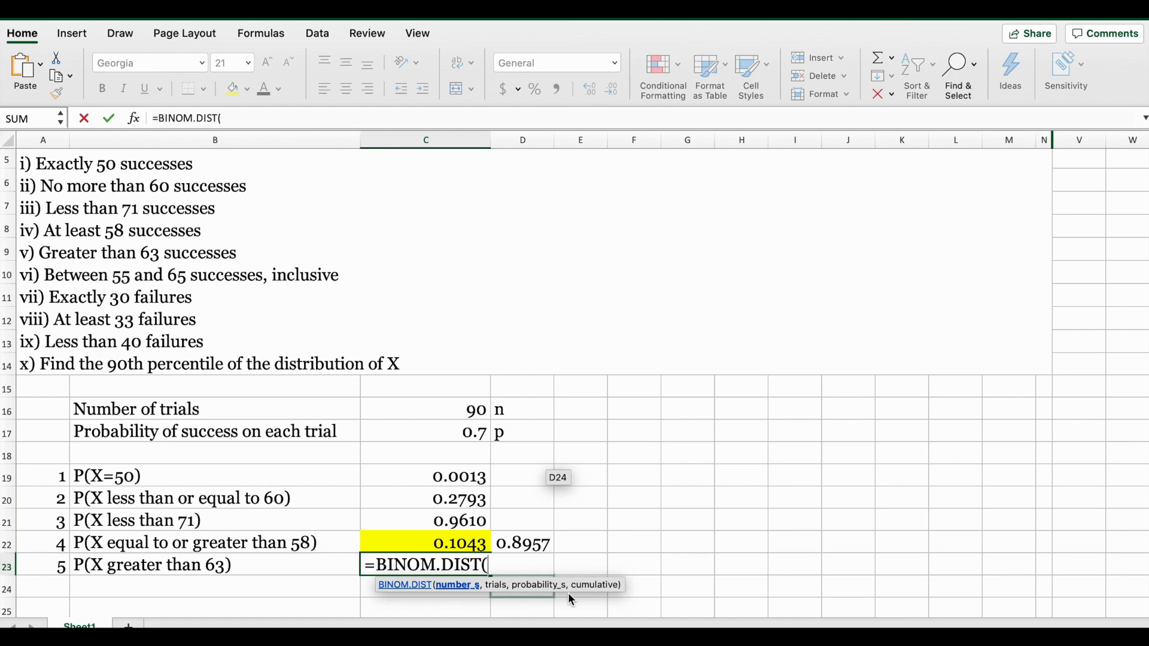
pyautogui.write('63,')
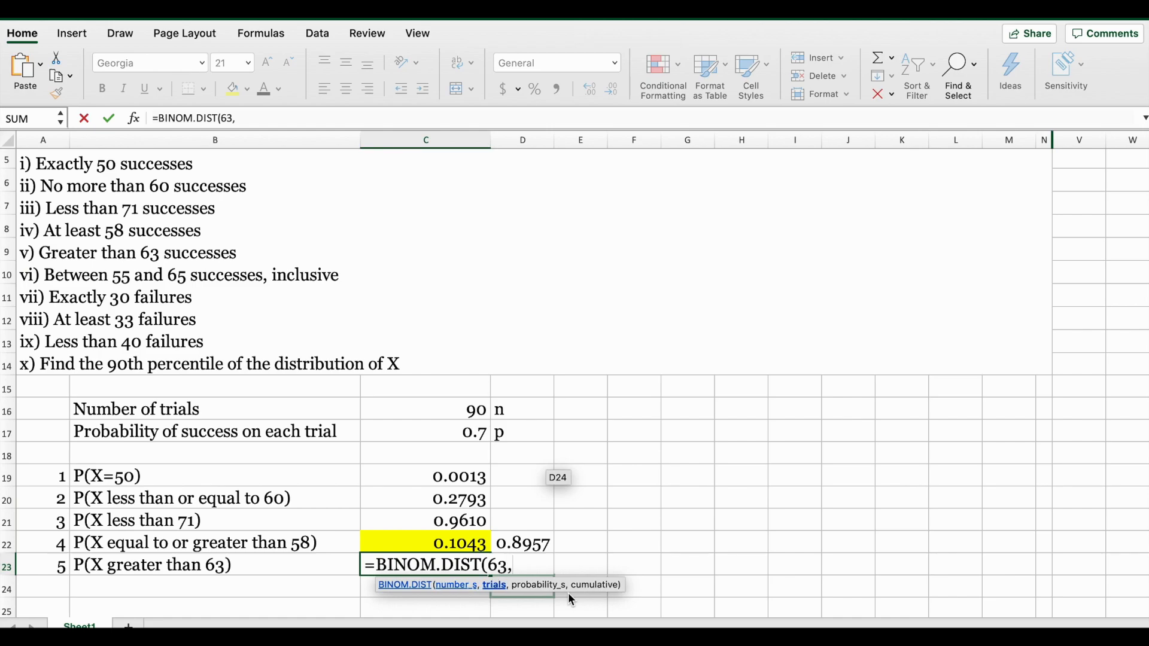
pyautogui.write('90,')
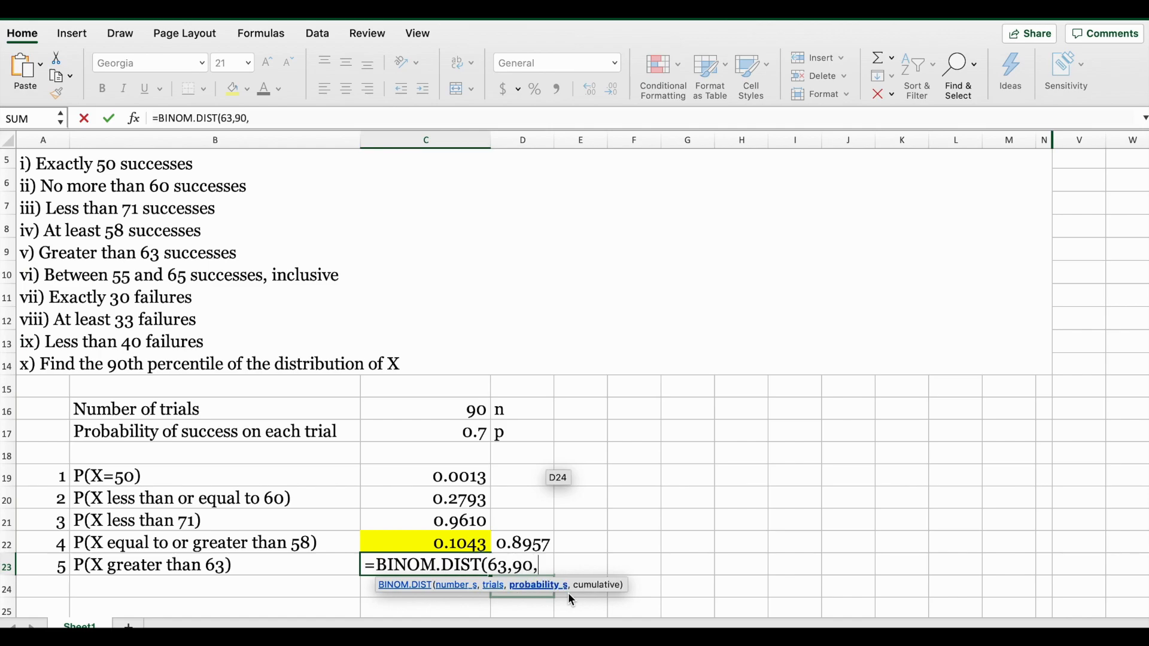
pyautogui.write('.7,true')
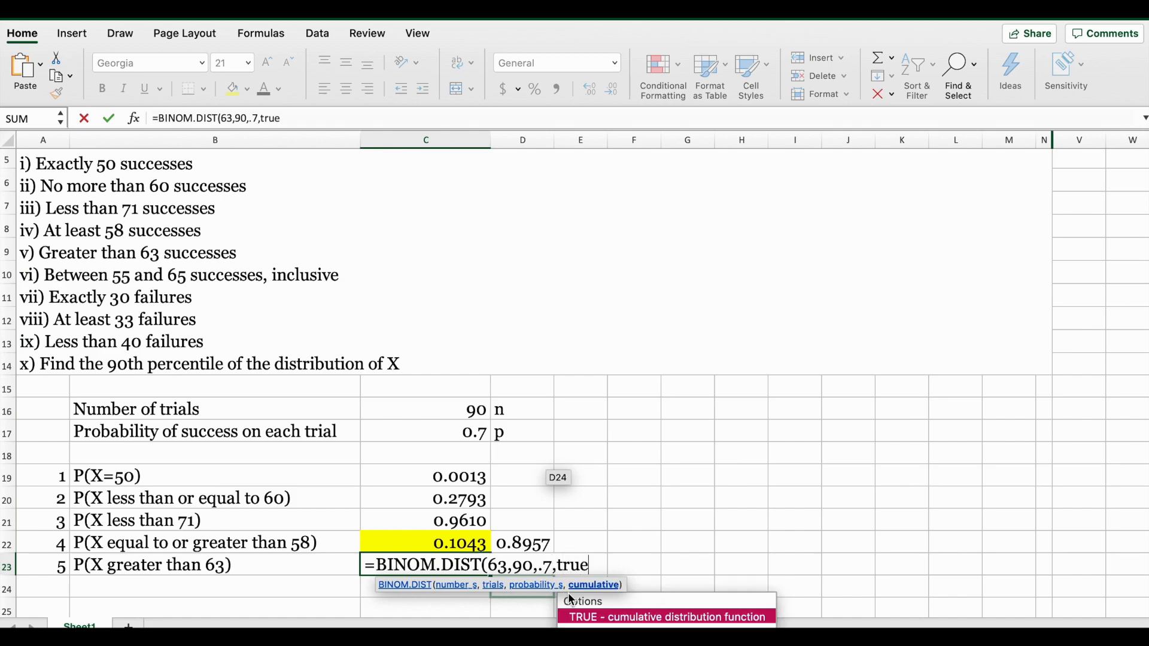
pyautogui.write(')')
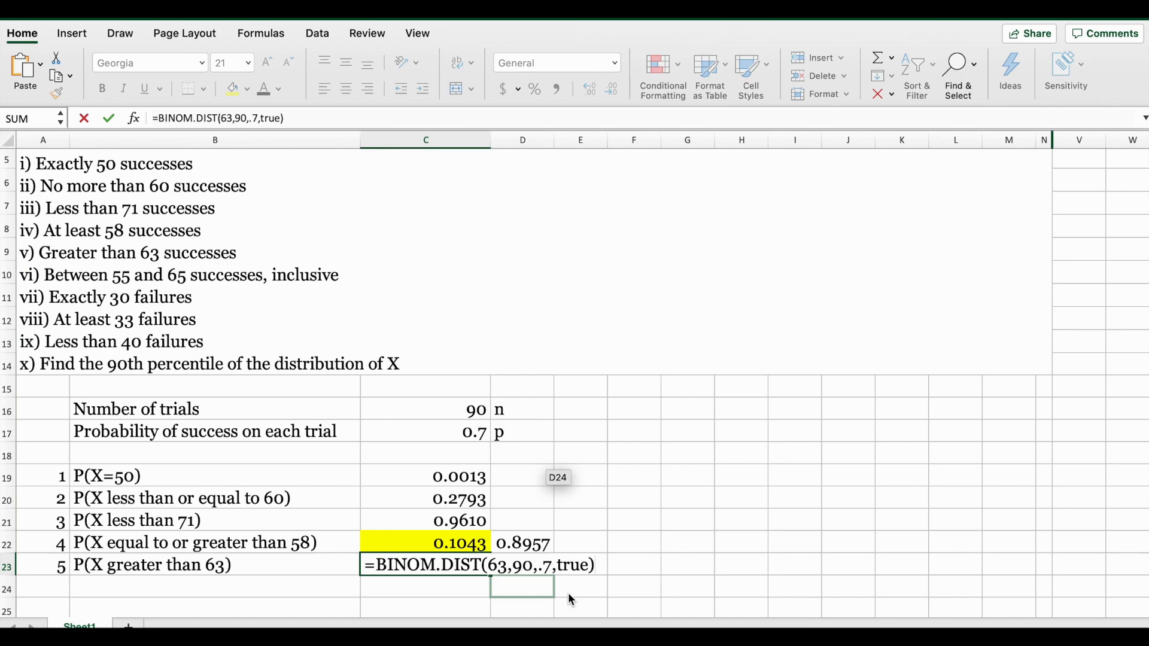
pyautogui.press('Return')
# Calculate the probability of more than 63 successes in D23 with =1-C23.
pyautogui.click(508, 565)
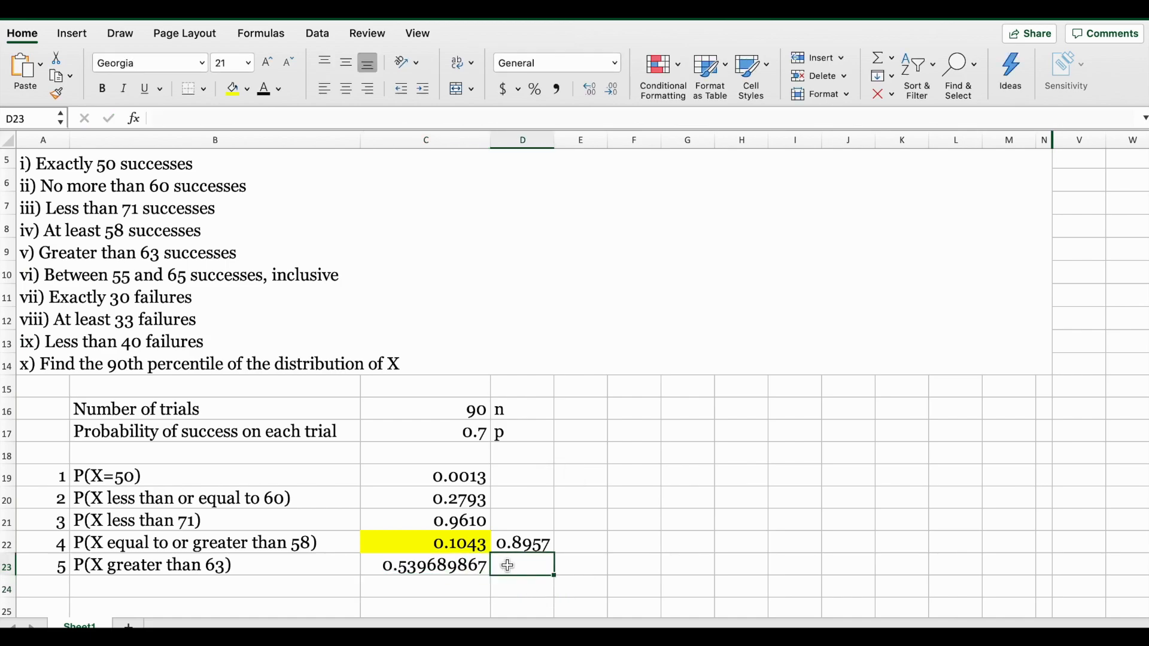
pyautogui.write('-')
pyautogui.press('BackSpace')
pyautogui.write('=1-')
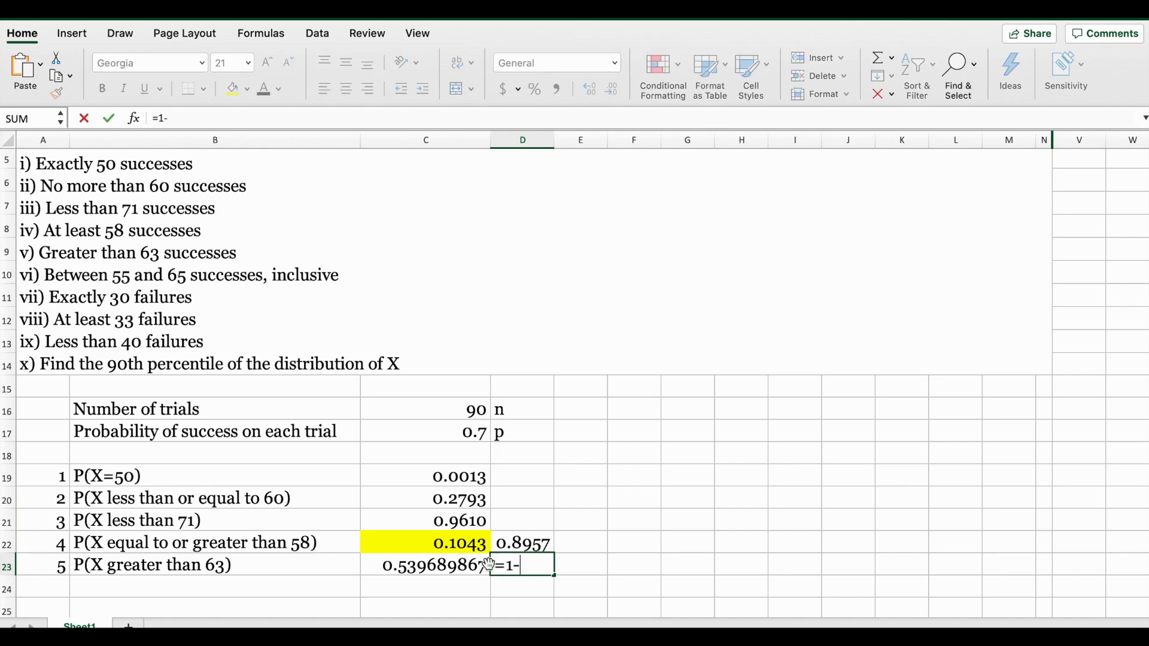
pyautogui.click(453, 566)
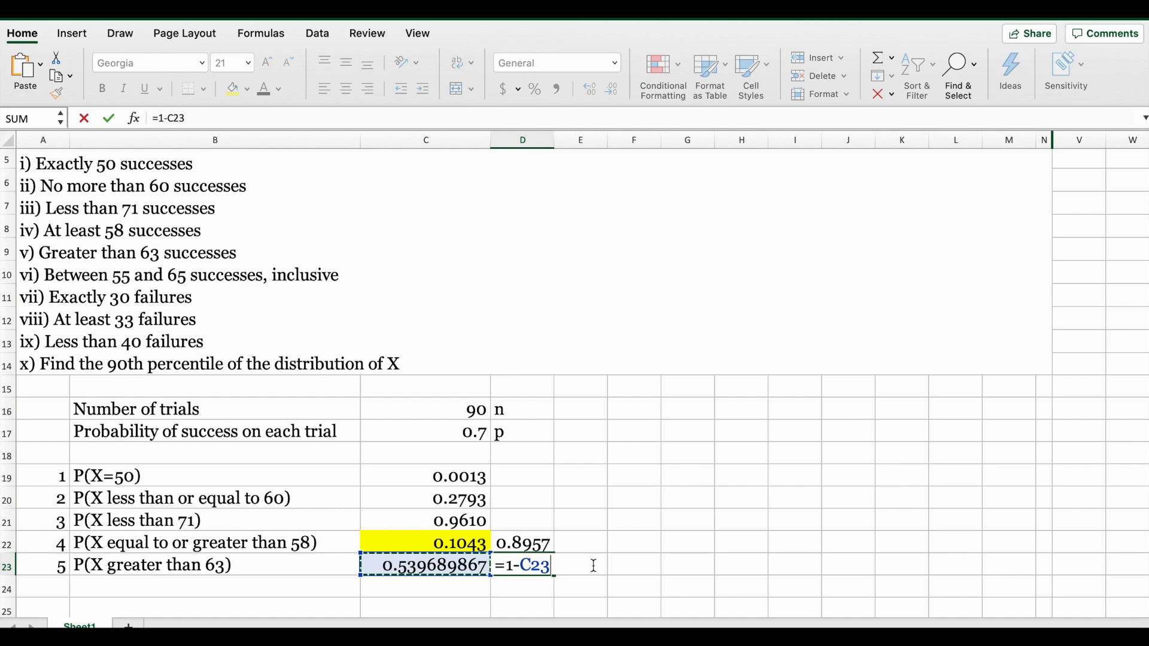
pyautogui.press('Return')
# Format D23 with four decimal places and a yellow fill, widening column D to fit.
pyautogui.click(542, 569)
pyautogui.click(610, 94)
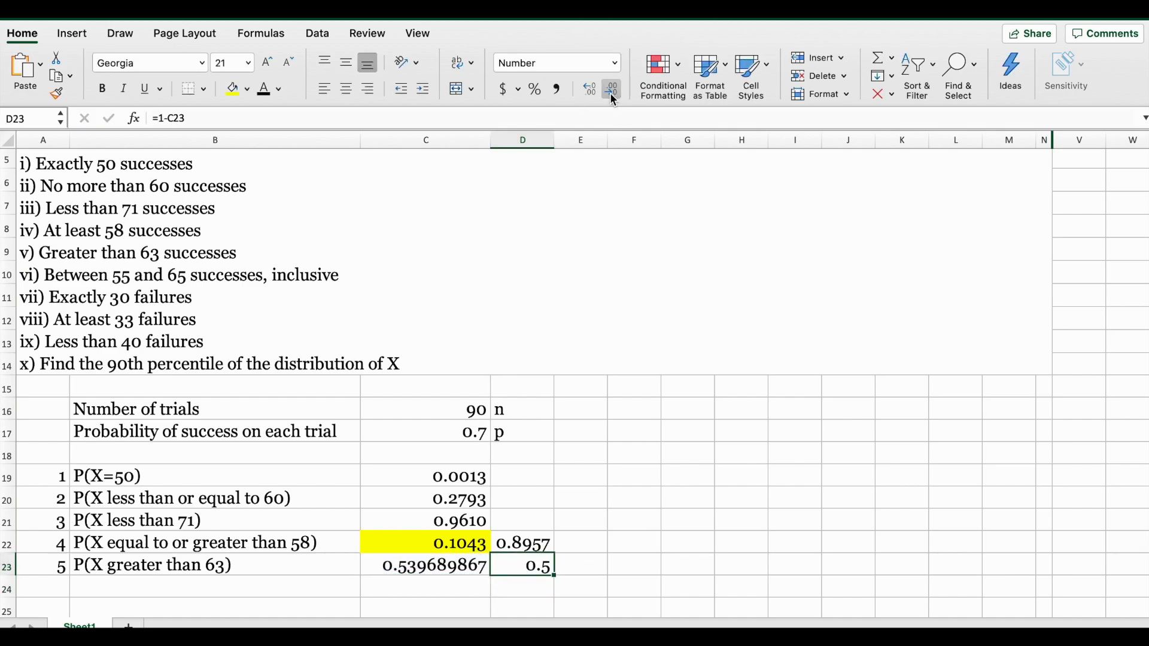
pyautogui.click(590, 88)
pyautogui.click(590, 88)
pyautogui.click(590, 88)
pyautogui.moveTo(557, 140); pyautogui.dragTo(582, 140)
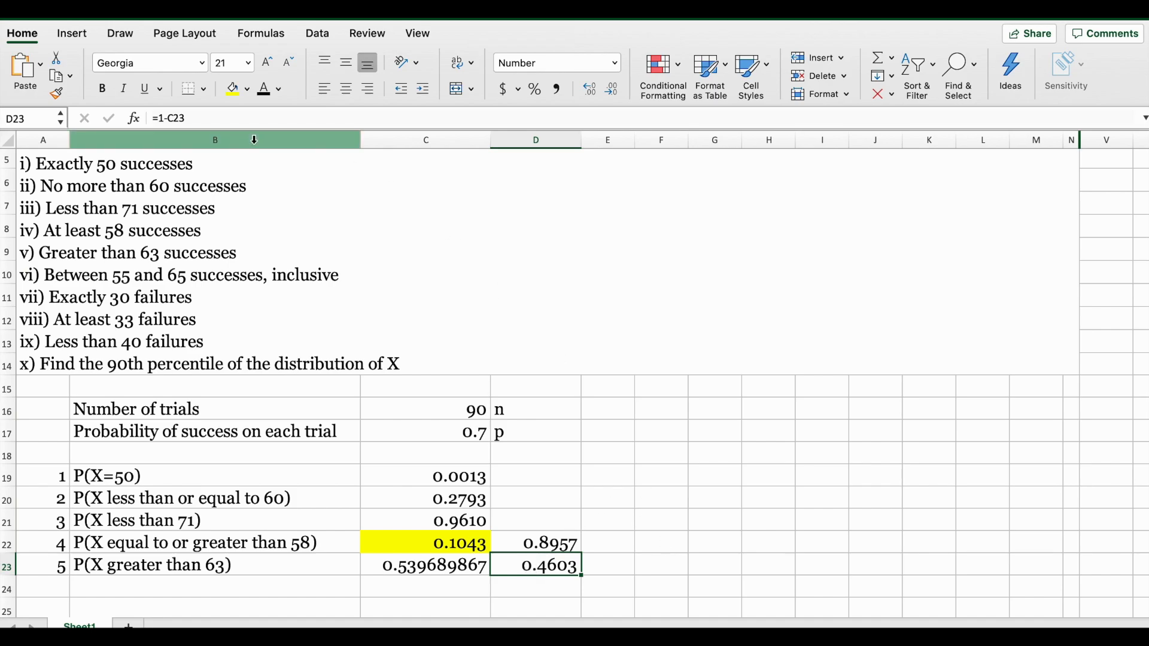
pyautogui.click(234, 89)
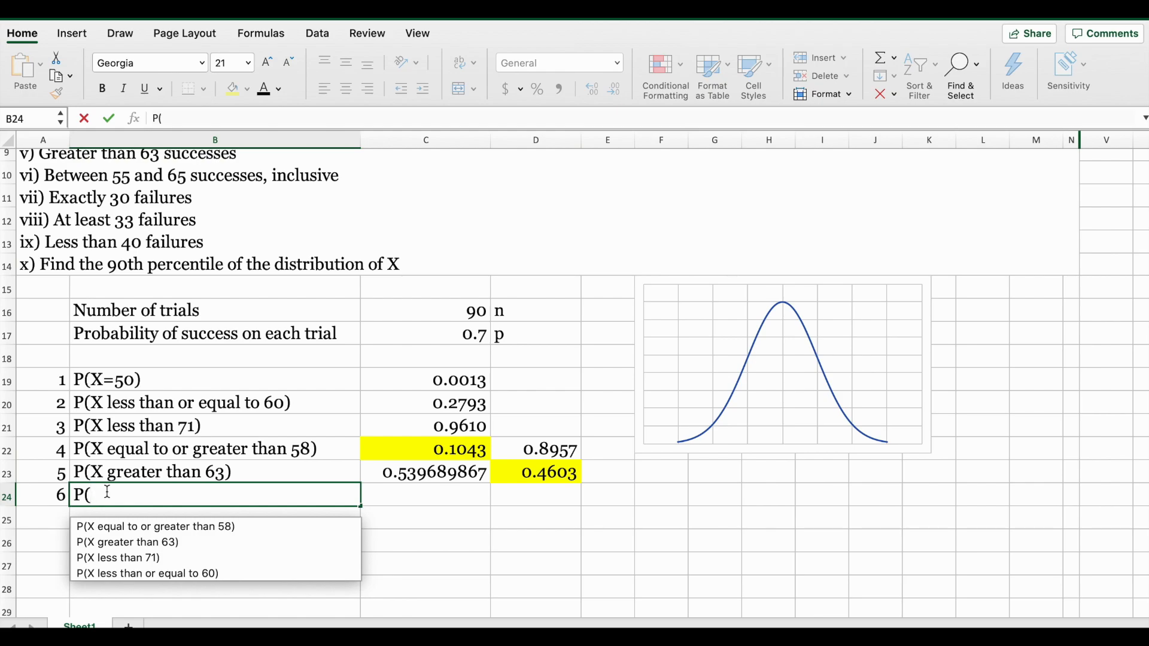
# Enter the sixth event's label in B24 as P(55or equal to<X<less than or equal to 65, without a closing parenthesis.
pyautogui.write('<')
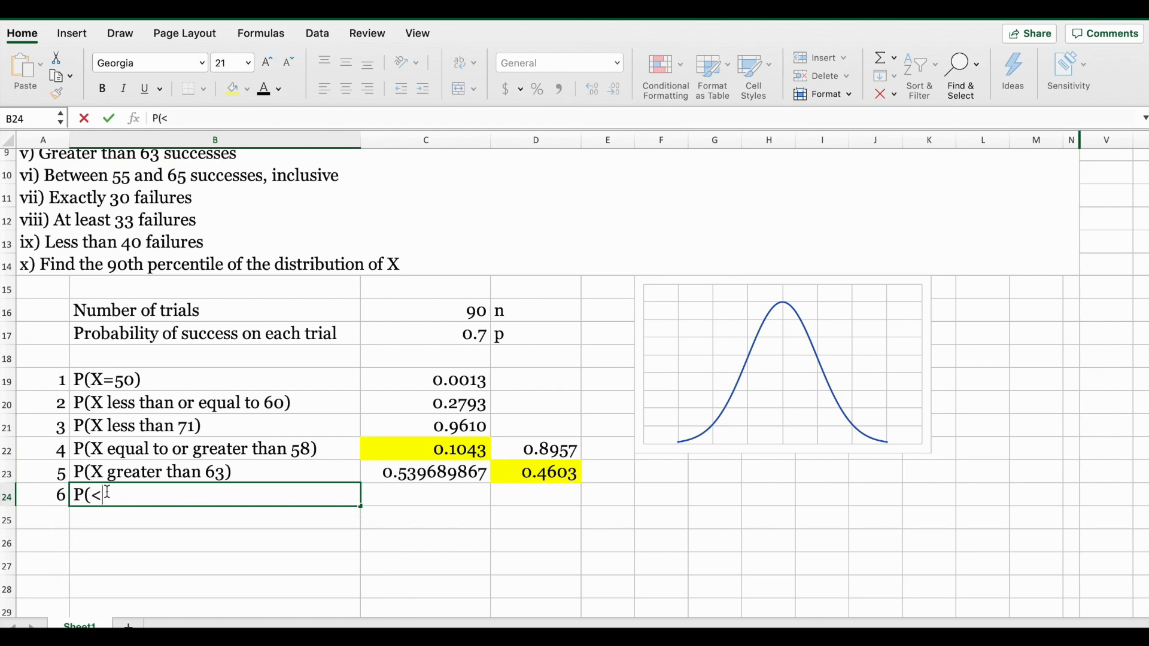
pyautogui.write(' or equal to')
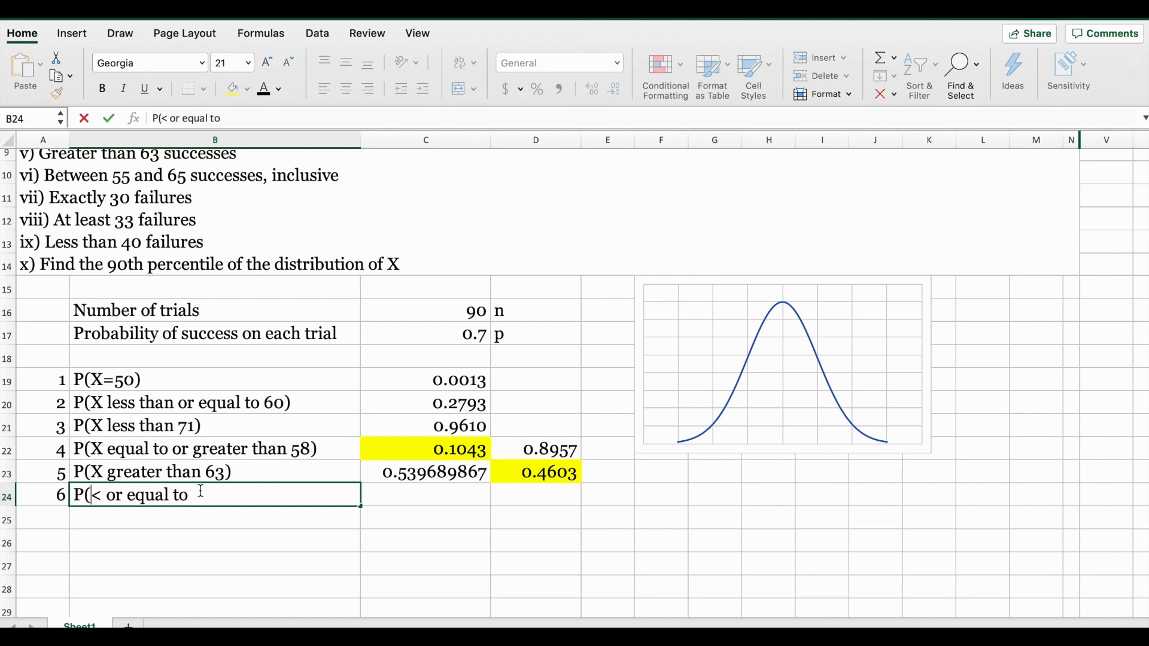
pyautogui.write('<')
pyautogui.click(106, 494)
pyautogui.press('BackSpace')
pyautogui.press('BackSpace')
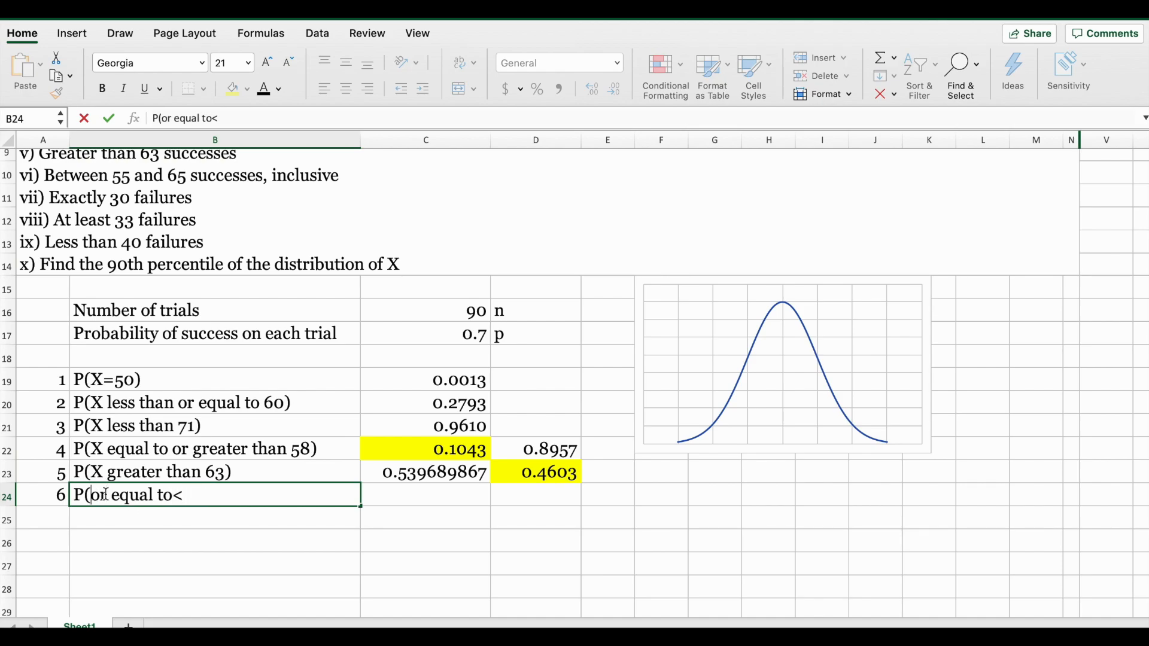
pyautogui.write('55or equal to<')
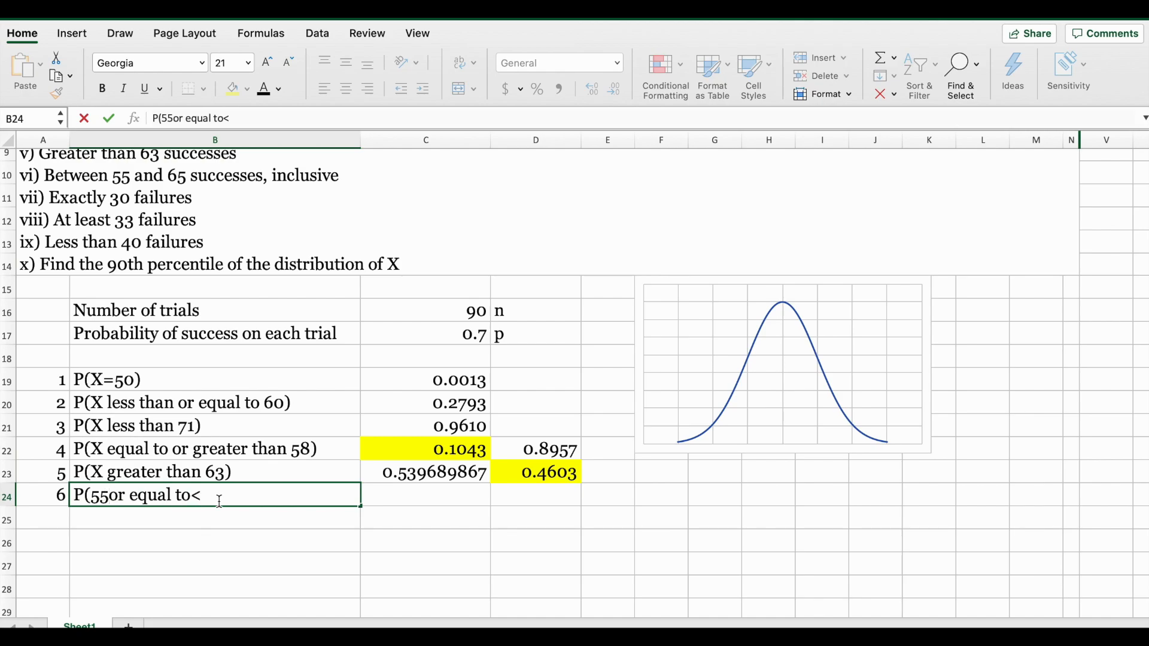
pyautogui.write('X<less than or ')
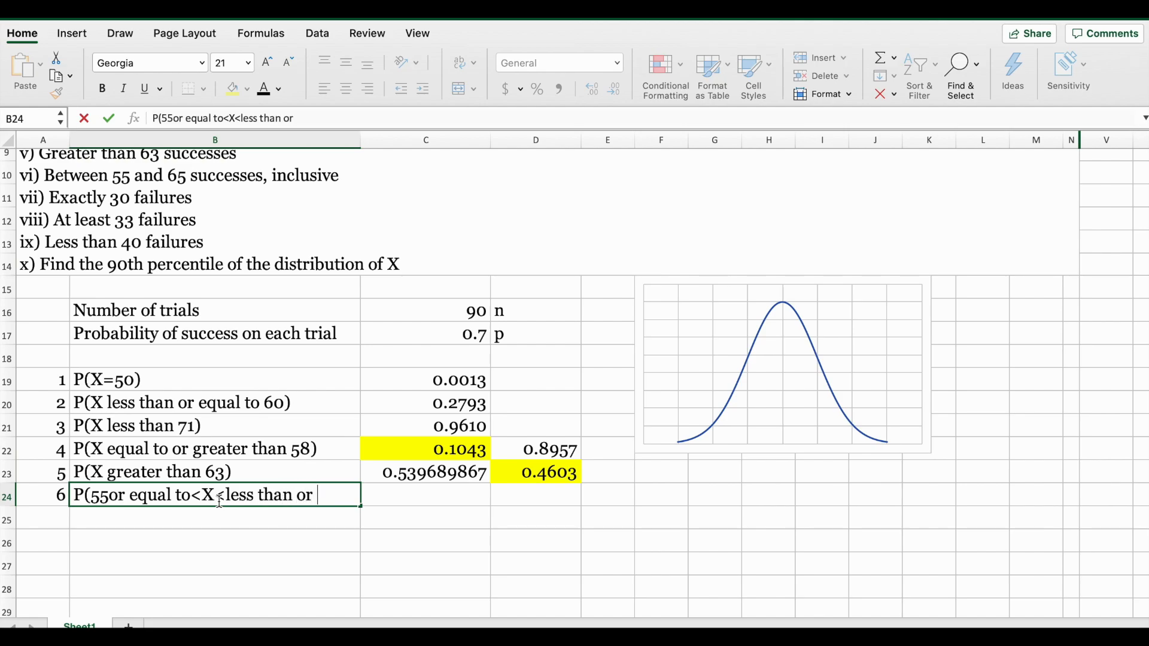
pyautogui.write('equal to ')
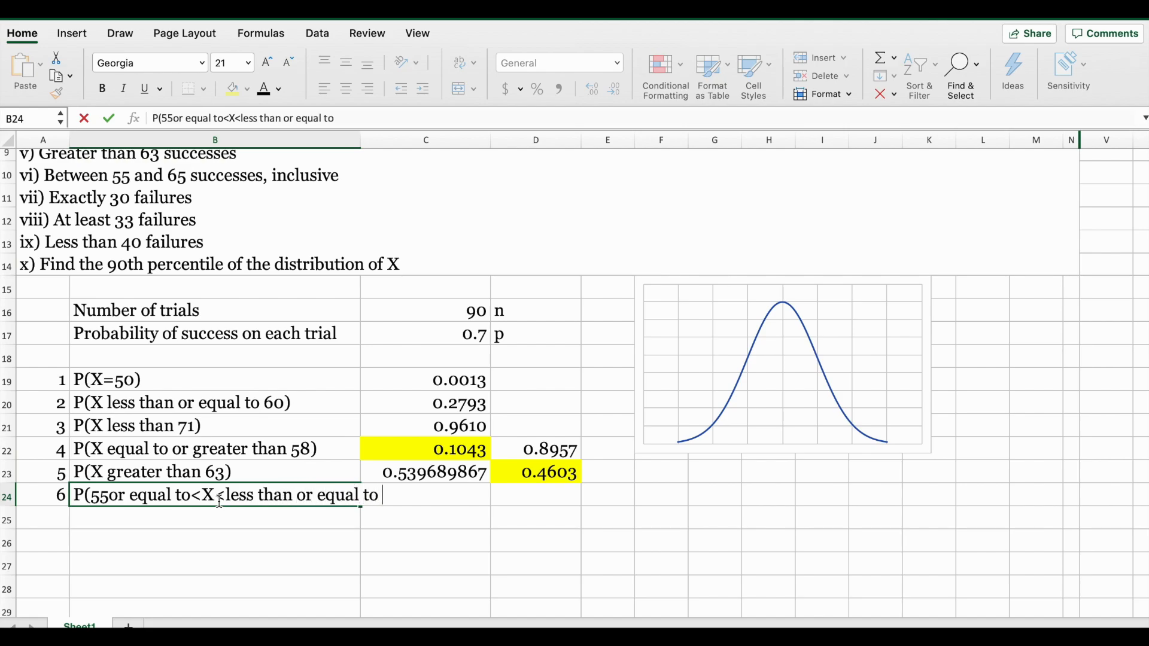
pyautogui.write('65')
pyautogui.press('Return')
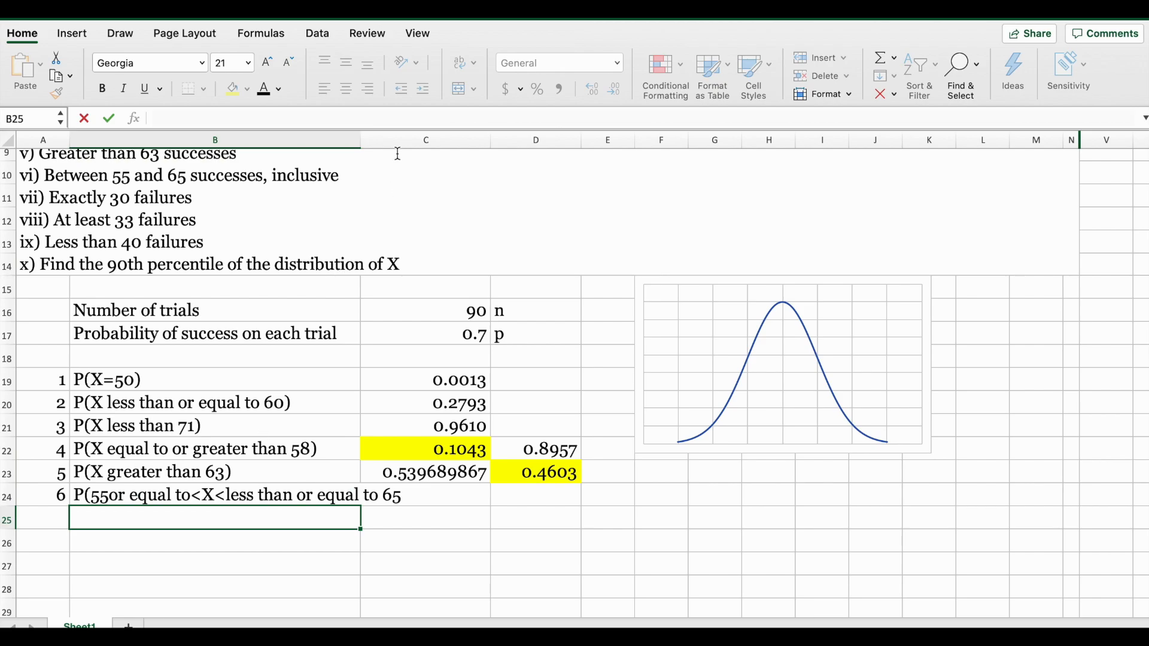
# Widen column B to fit the sixth event's label and add the closing parenthesis after 65 in B24.
pyautogui.click(357, 137)
pyautogui.moveTo(357, 137); pyautogui.dragTo(462, 499)
pyautogui.click(409, 496)
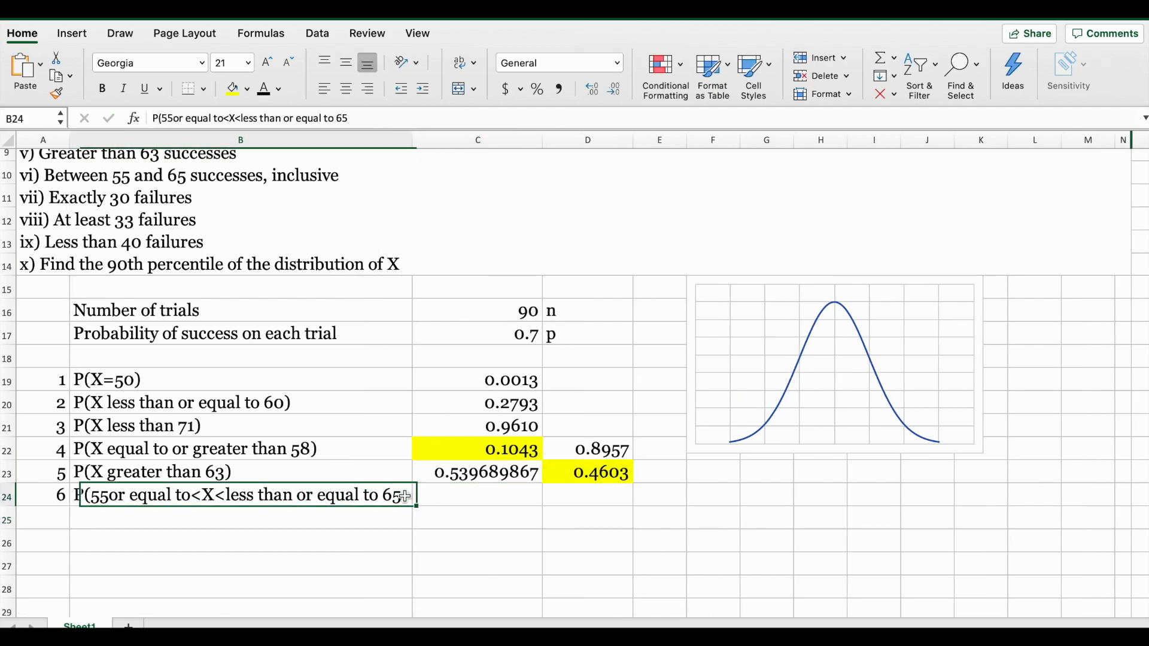
pyautogui.click(363, 118)
pyautogui.write(')')
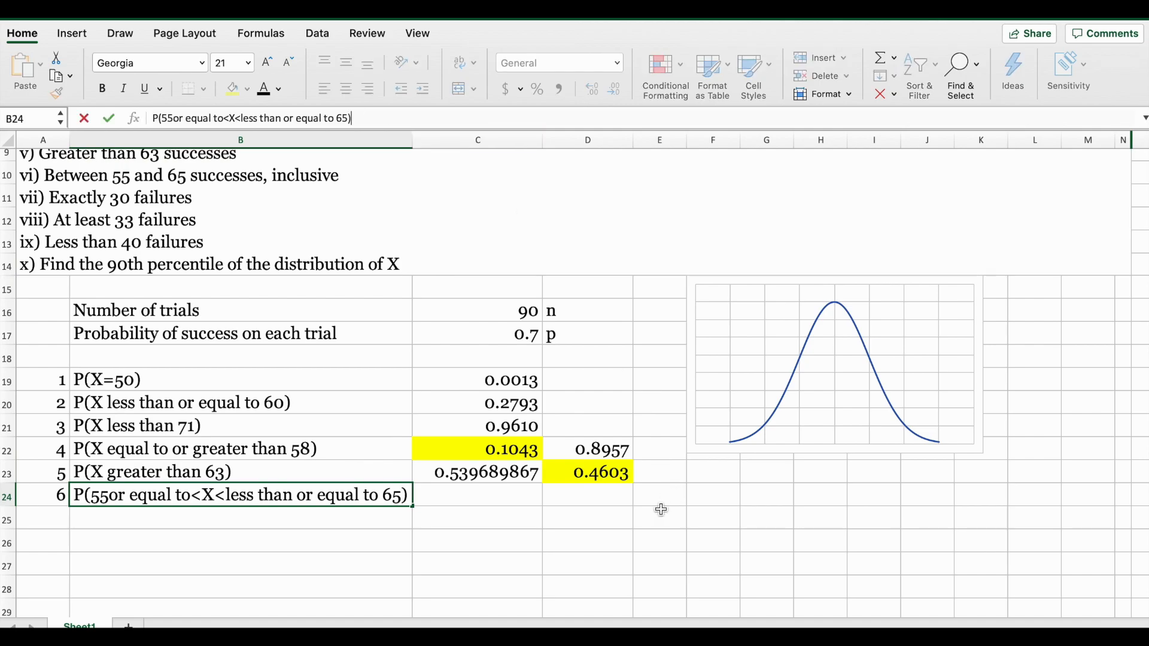
pyautogui.click(651, 538)
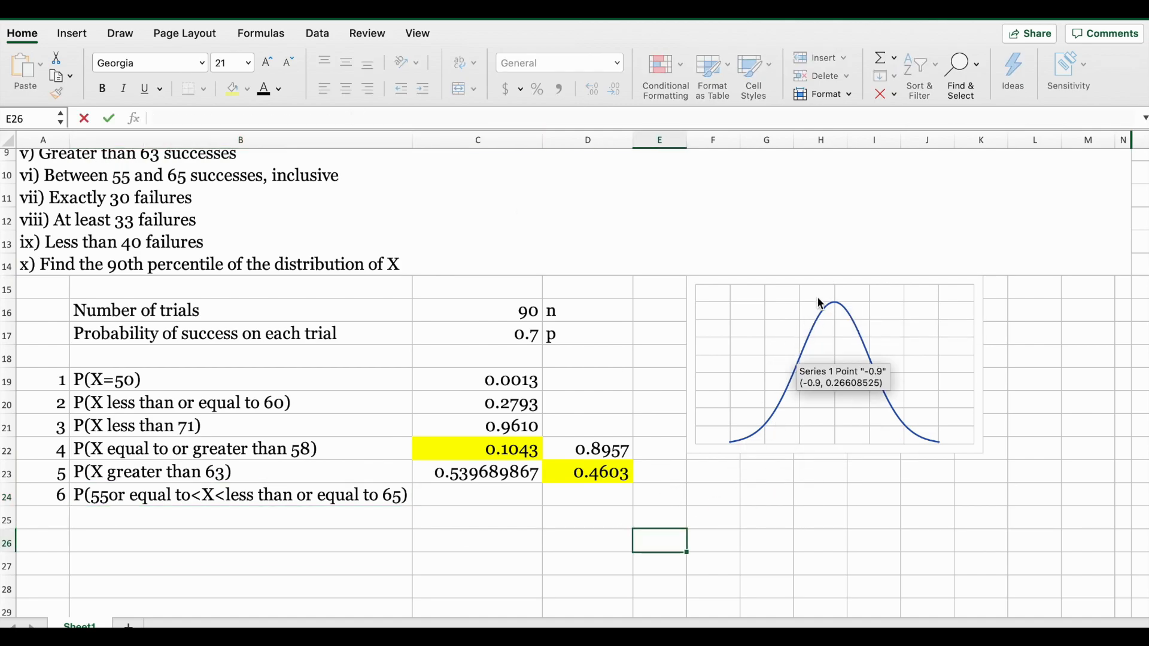
# Enlarge the bell curve chart and draw a vertical line about 2.24" tall through the curve, just right of its peak.
pyautogui.click(985, 455)
pyautogui.moveTo(984, 455); pyautogui.dragTo(1022, 493)
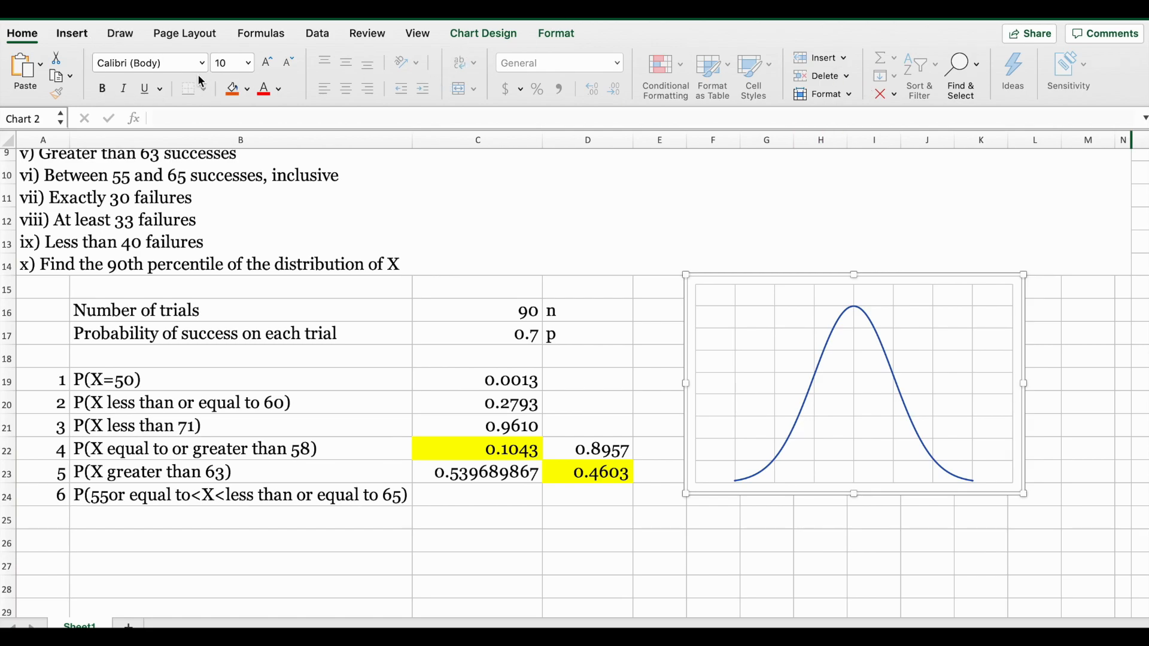
pyautogui.click(73, 34)
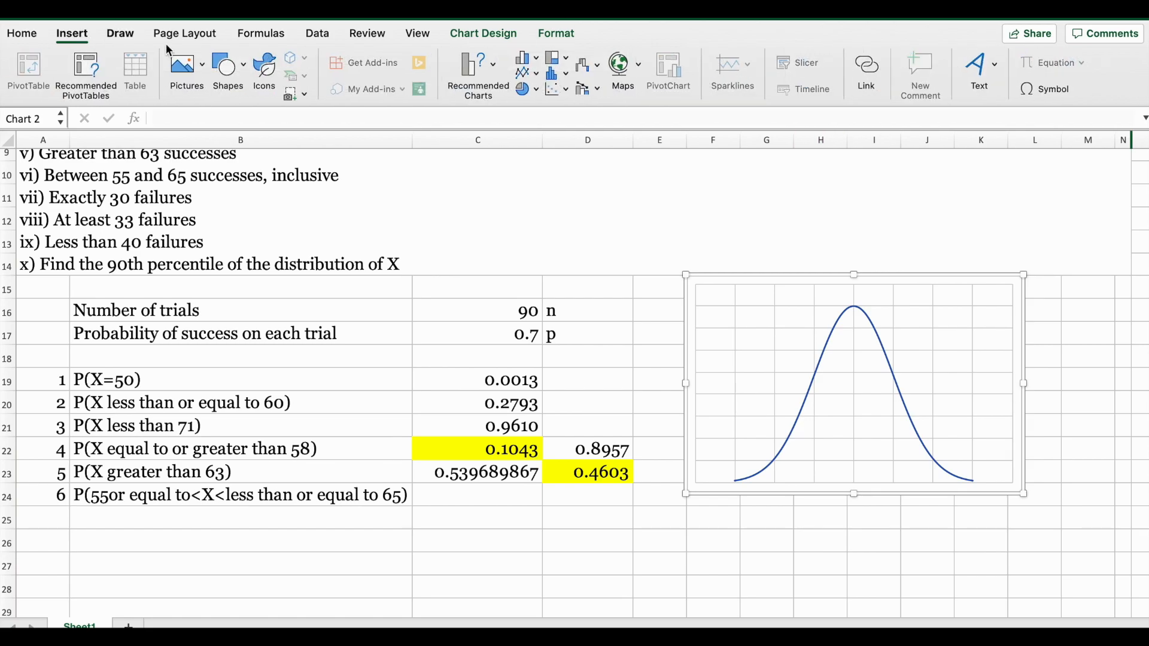
pyautogui.click(230, 63)
pyautogui.click(251, 118)
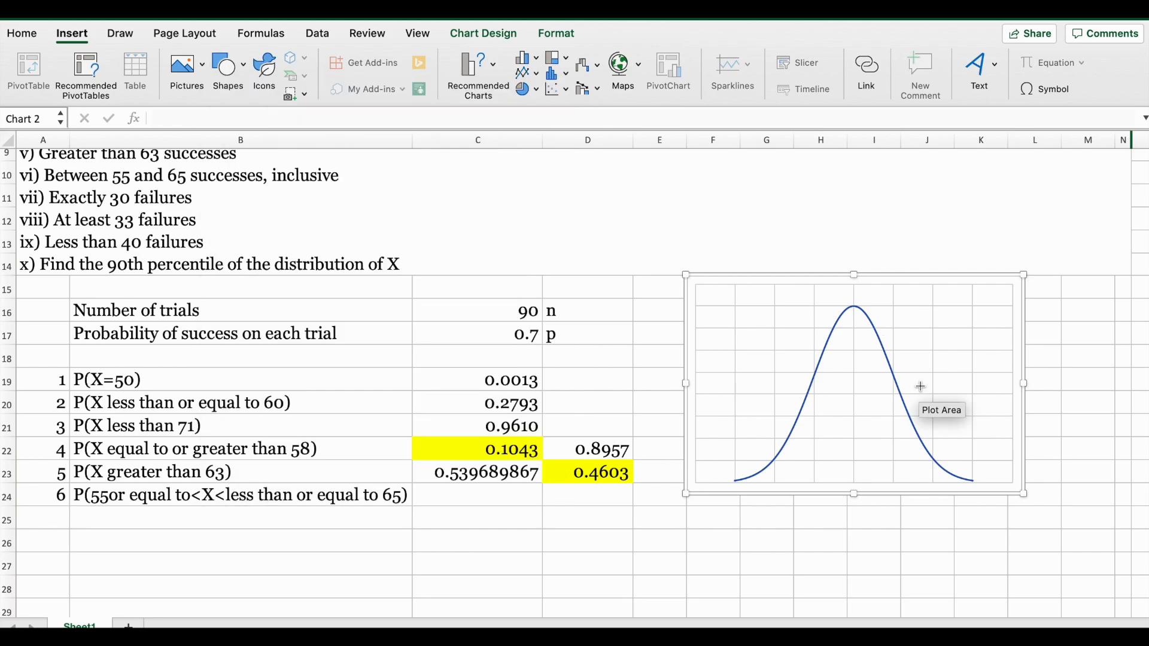
pyautogui.moveTo(901, 483); pyautogui.dragTo(899, 352)
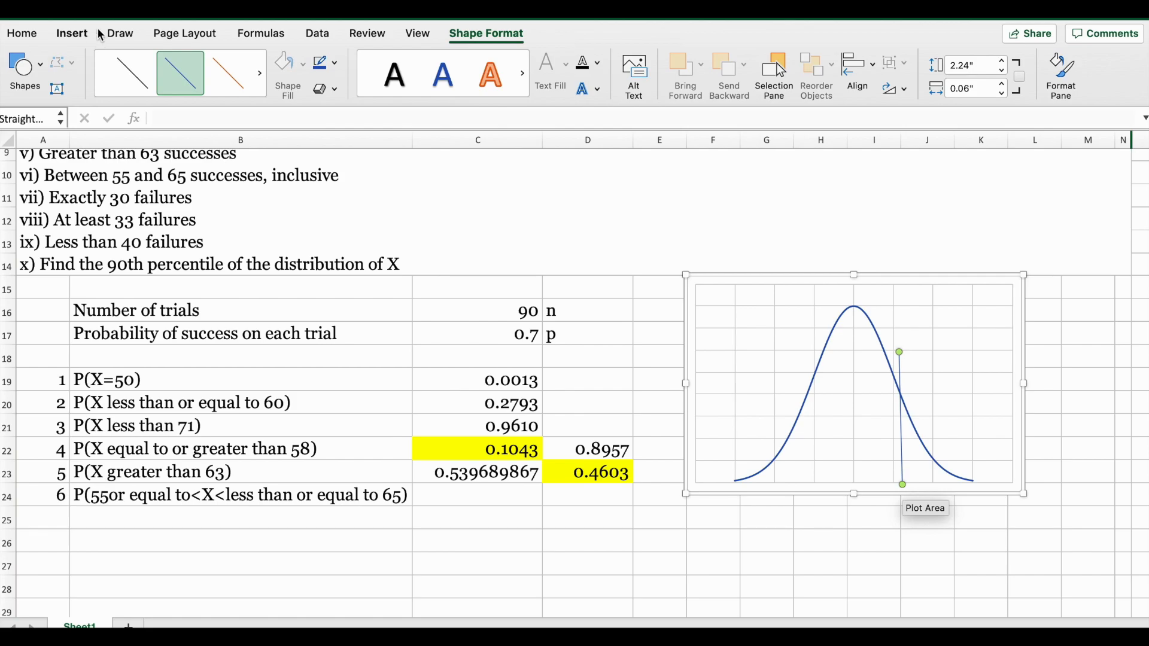
# Draw a second vertical line about 1.96" tall through the right tail of the bell curve.
pyautogui.click(72, 33)
pyautogui.moveTo(943, 485); pyautogui.dragTo(943, 370)
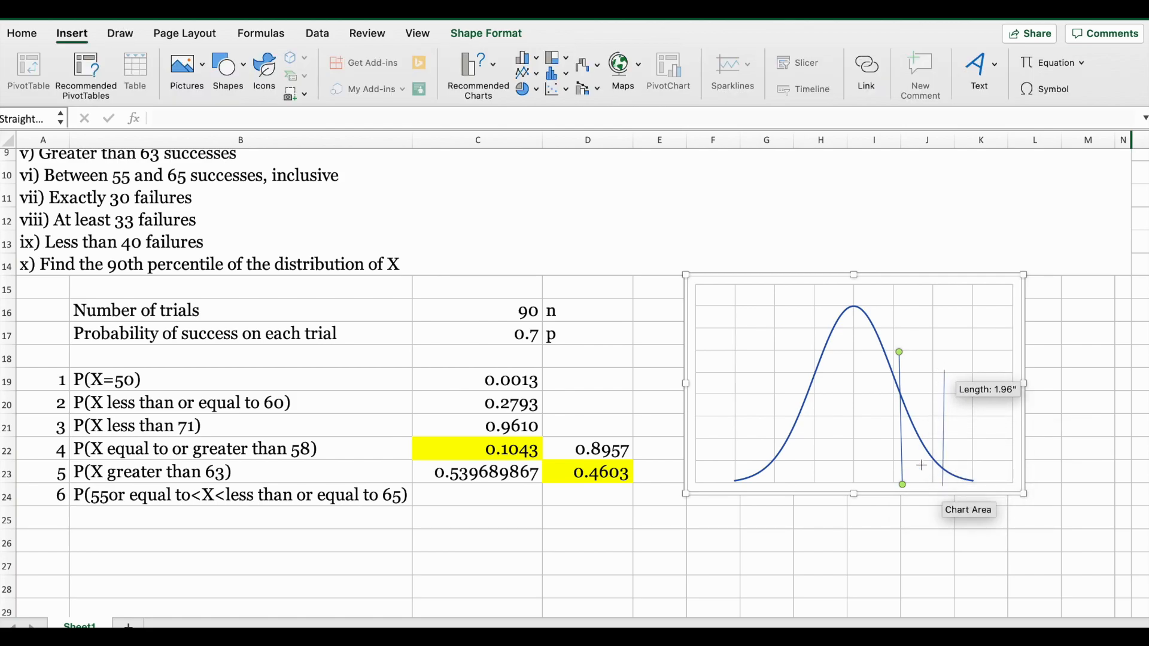
pyautogui.click(927, 538)
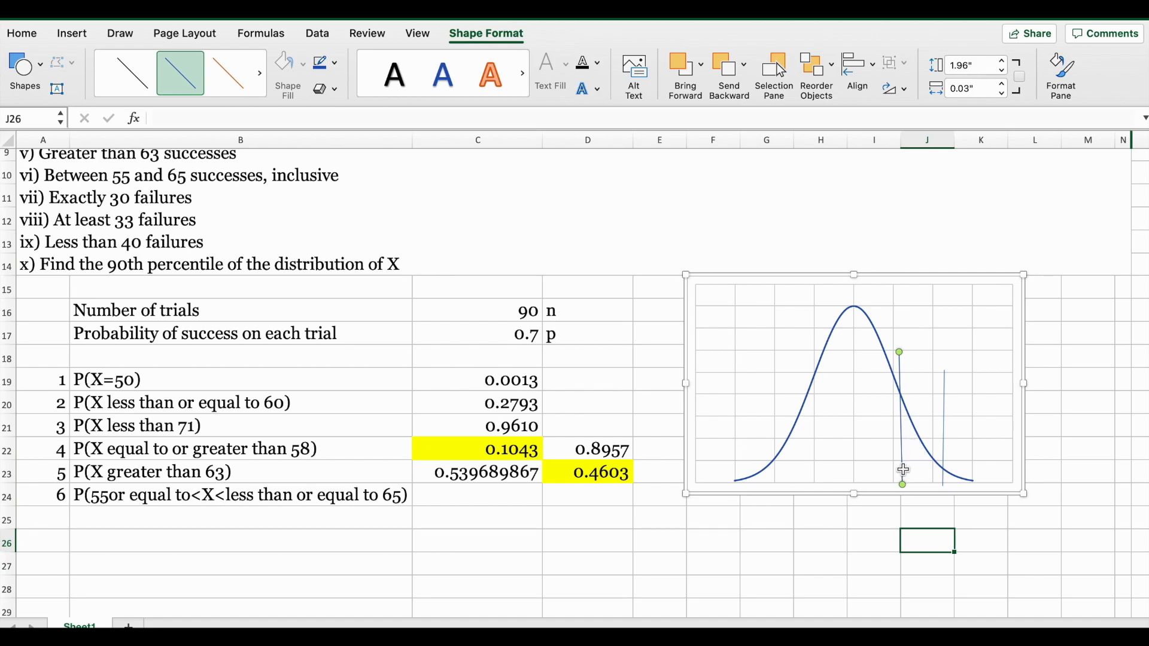
# Calculate the cumulative probability of up to 55 successes in C24 with =BINOM.DIST(55,90,.7,true).
pyautogui.press('Escape')
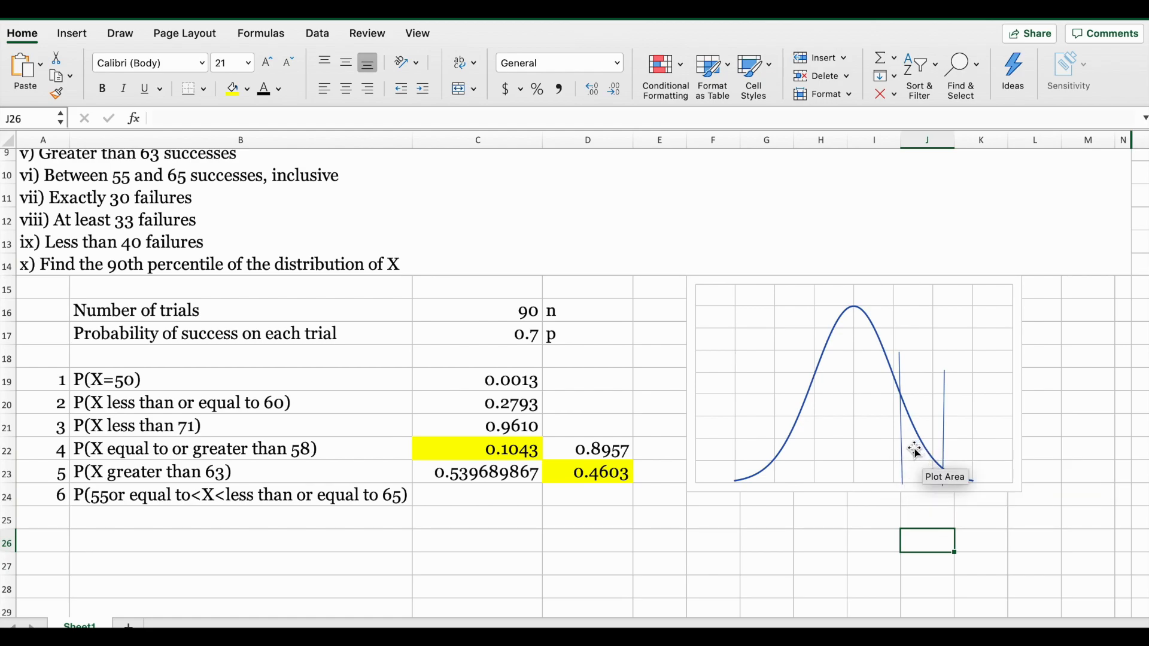
pyautogui.click(477, 499)
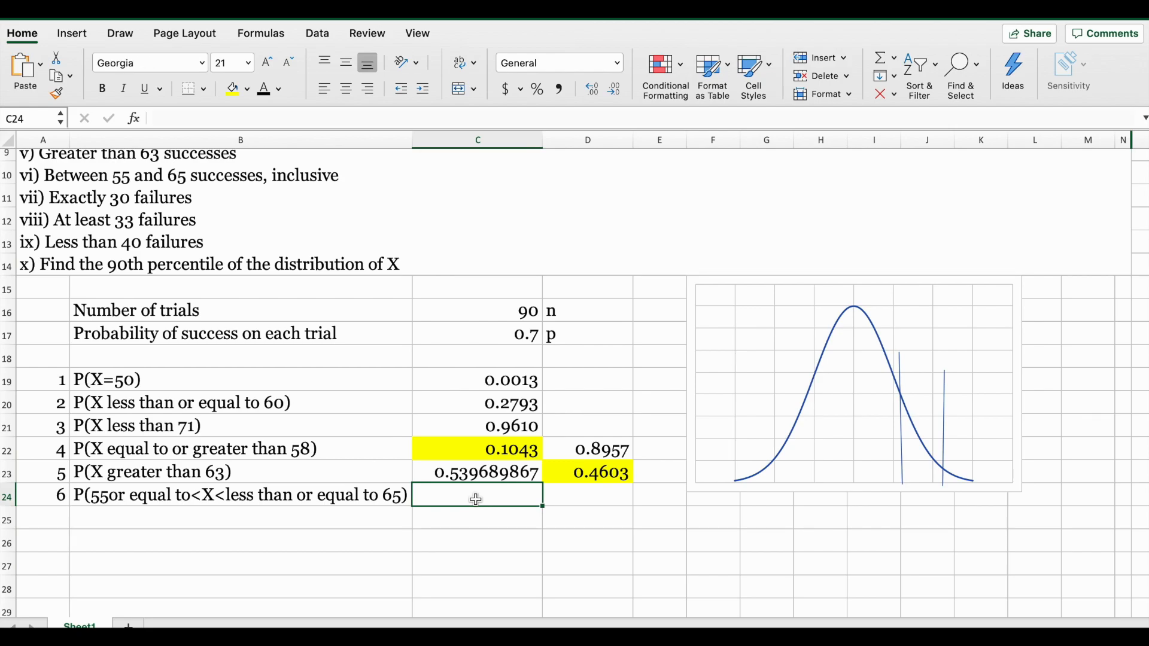
pyautogui.write('=bo')
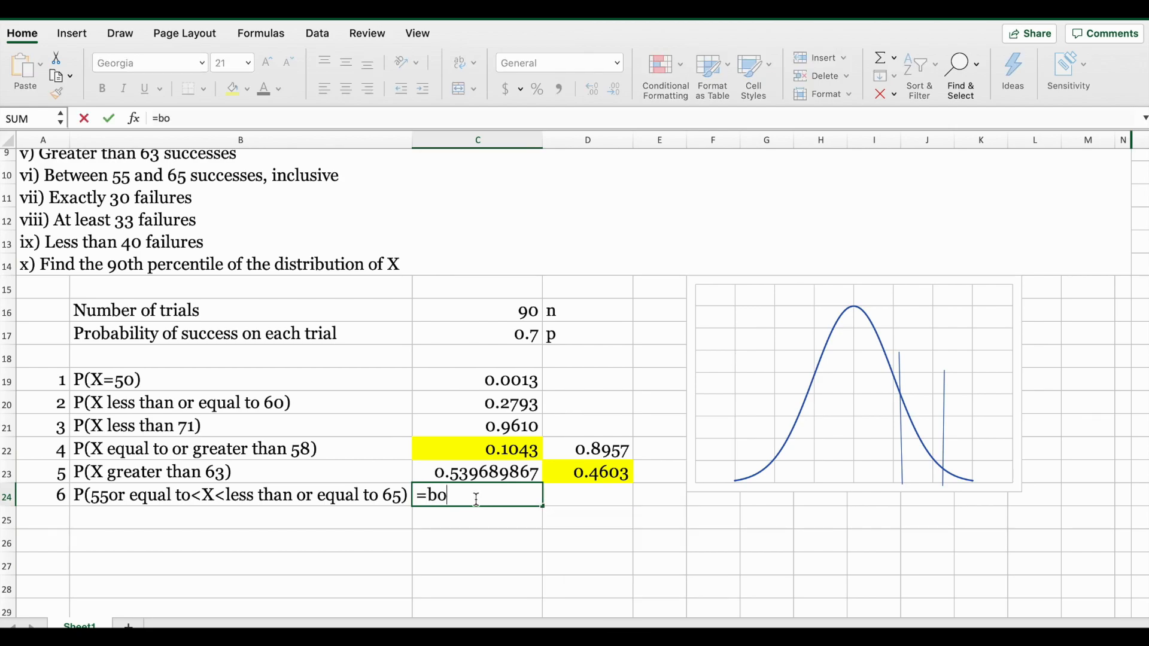
pyautogui.press('BackSpace')
pyautogui.write('inom')
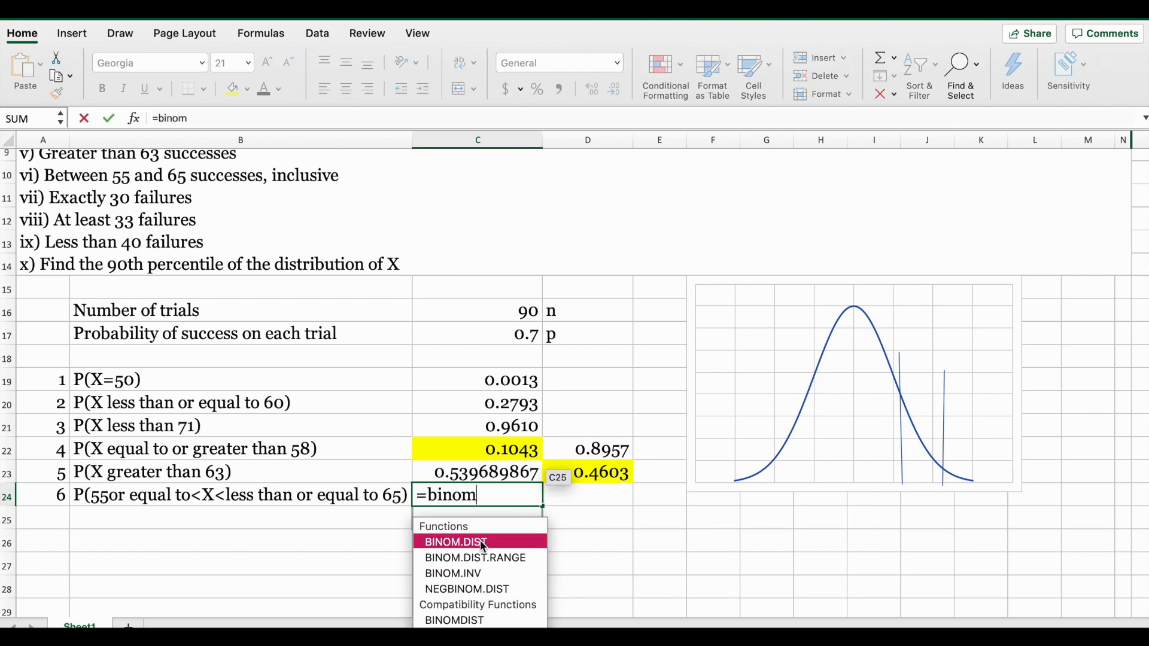
pyautogui.press('Tab')
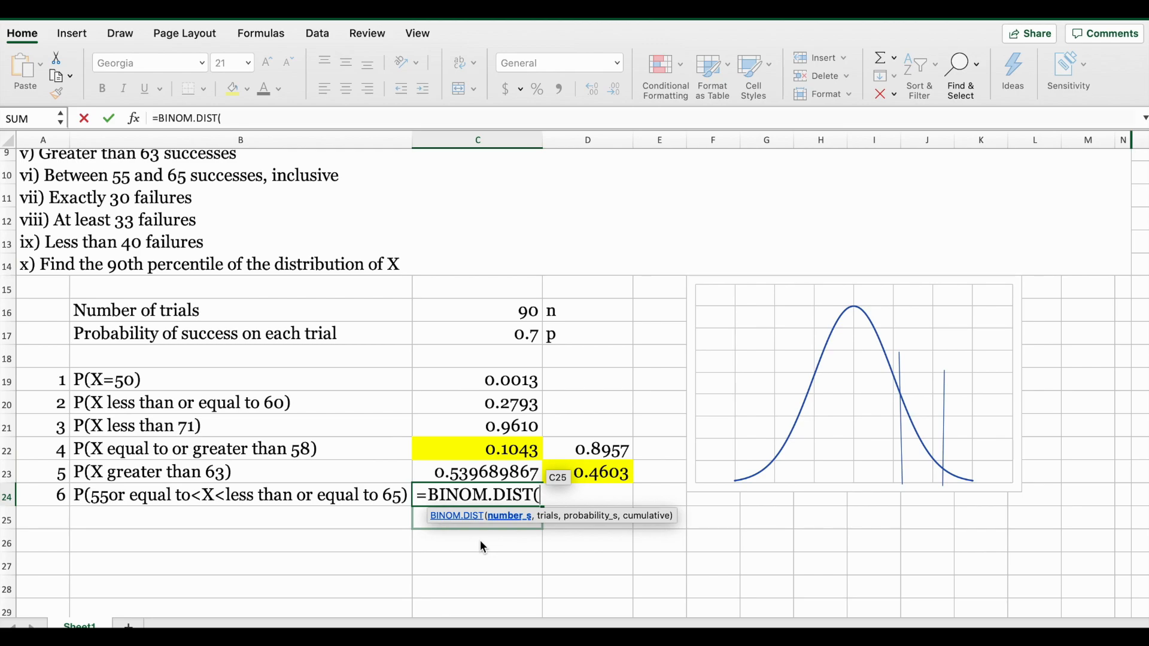
pyautogui.write('55,')
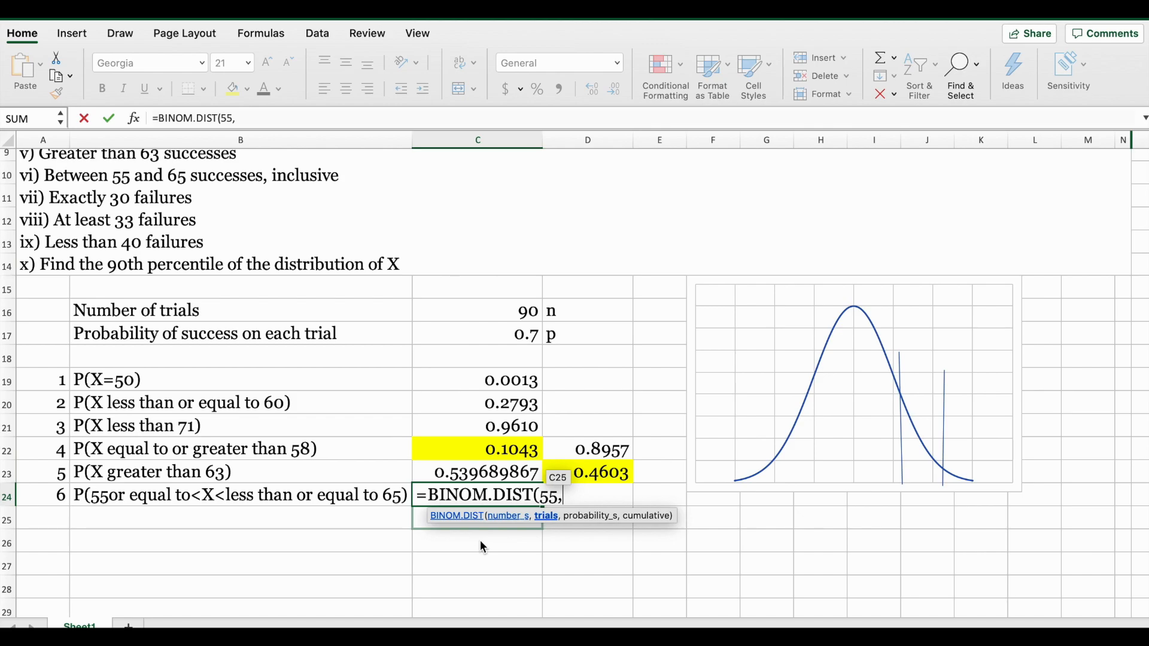
pyautogui.write('90,')
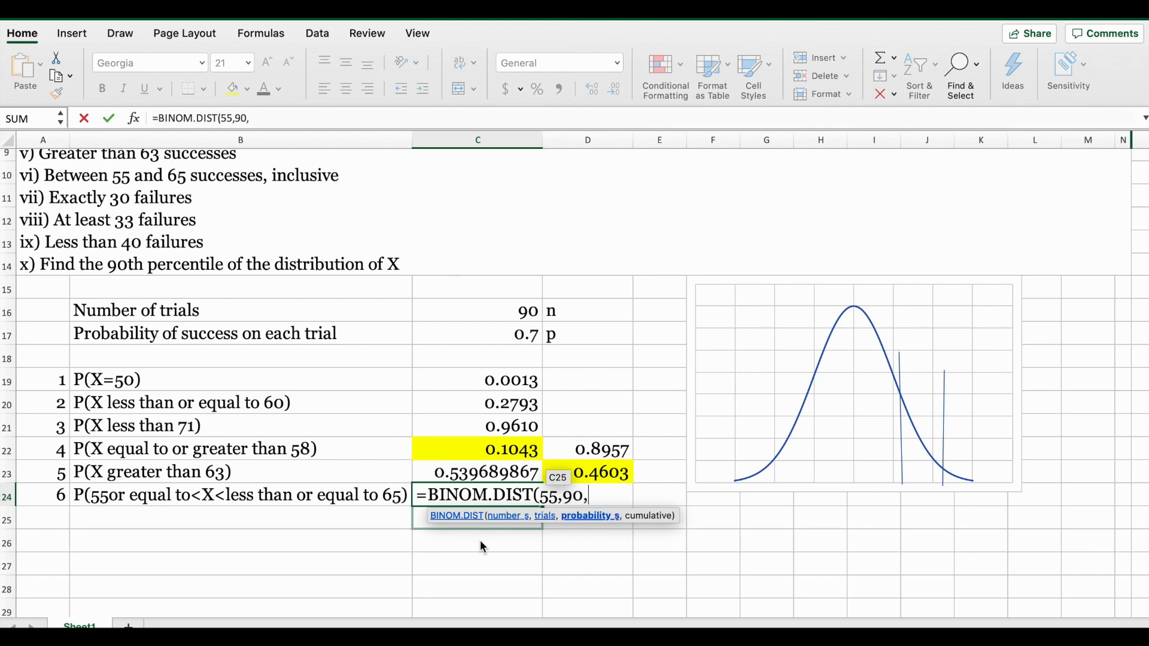
pyautogui.write('.7,true)')
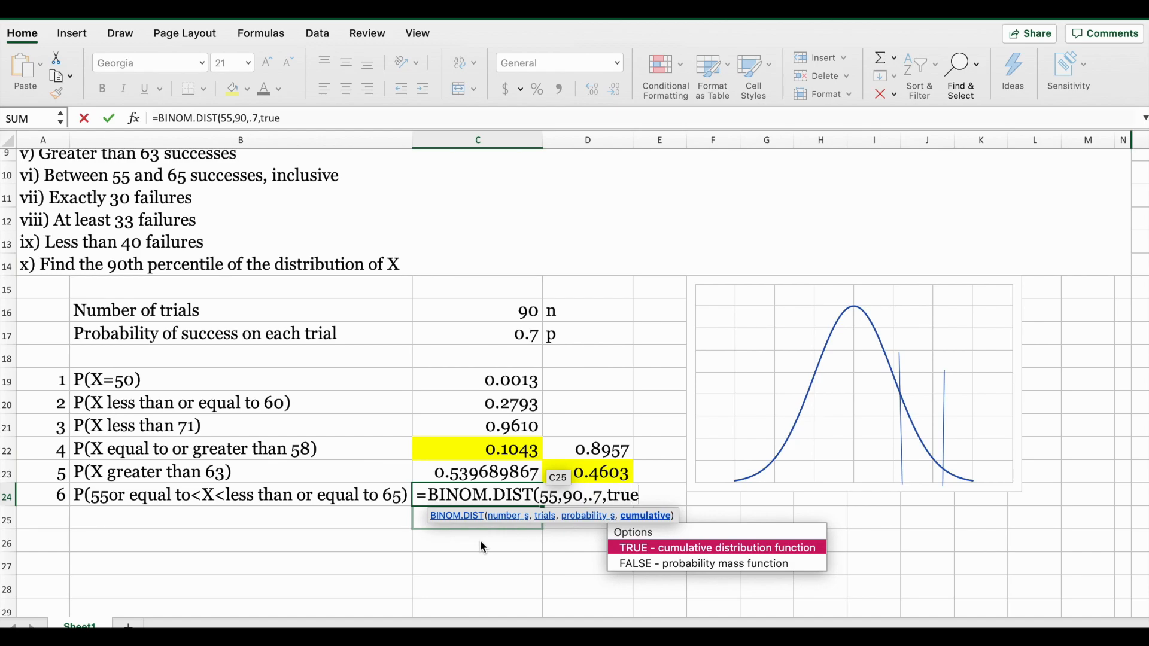
pyautogui.press('Return')
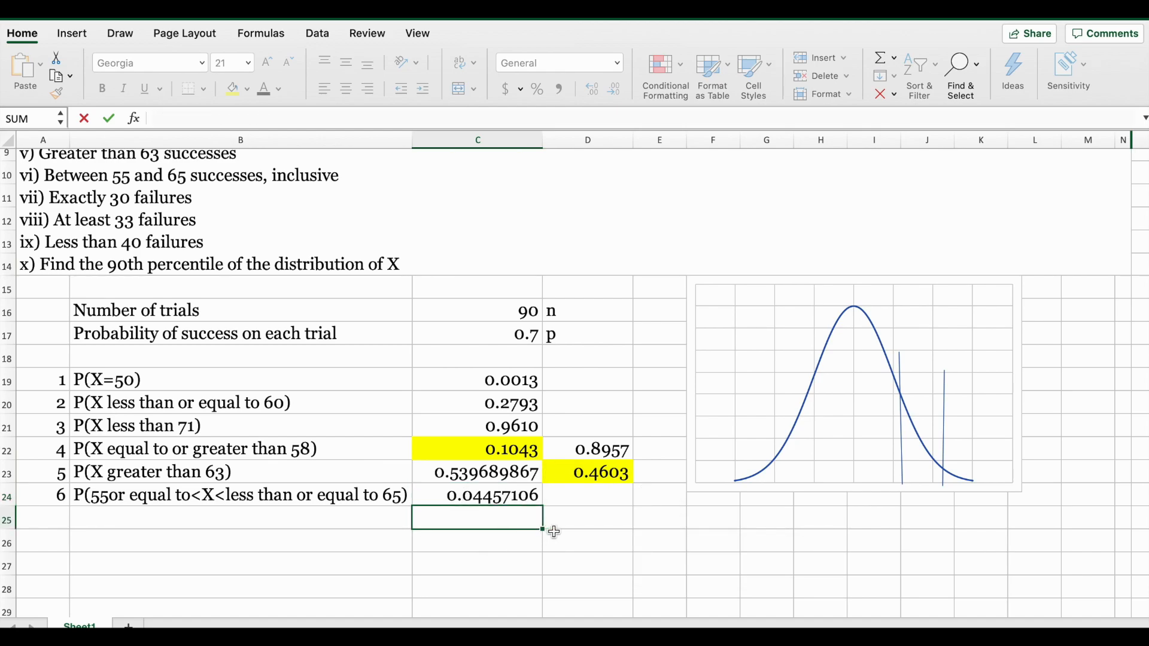
# Calculate the cumulative probability of up to 65 successes in D24 with =BINOM.DIST(65,90,.7,true).
pyautogui.click(586, 493)
pyautogui.write('=b')
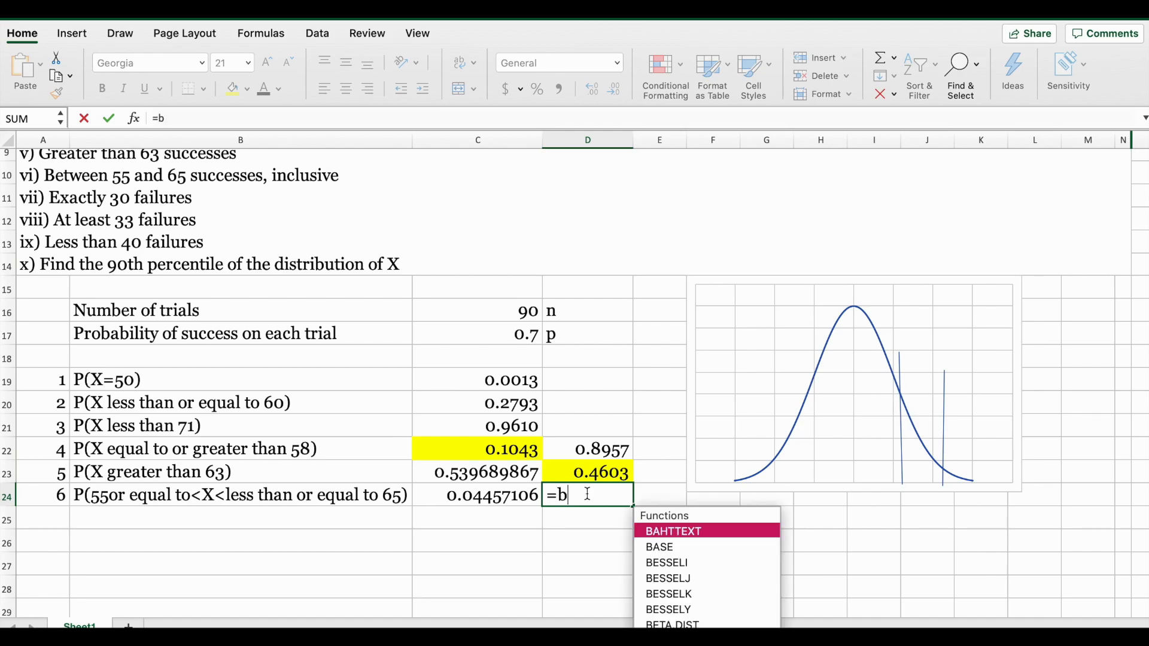
pyautogui.write('inom')
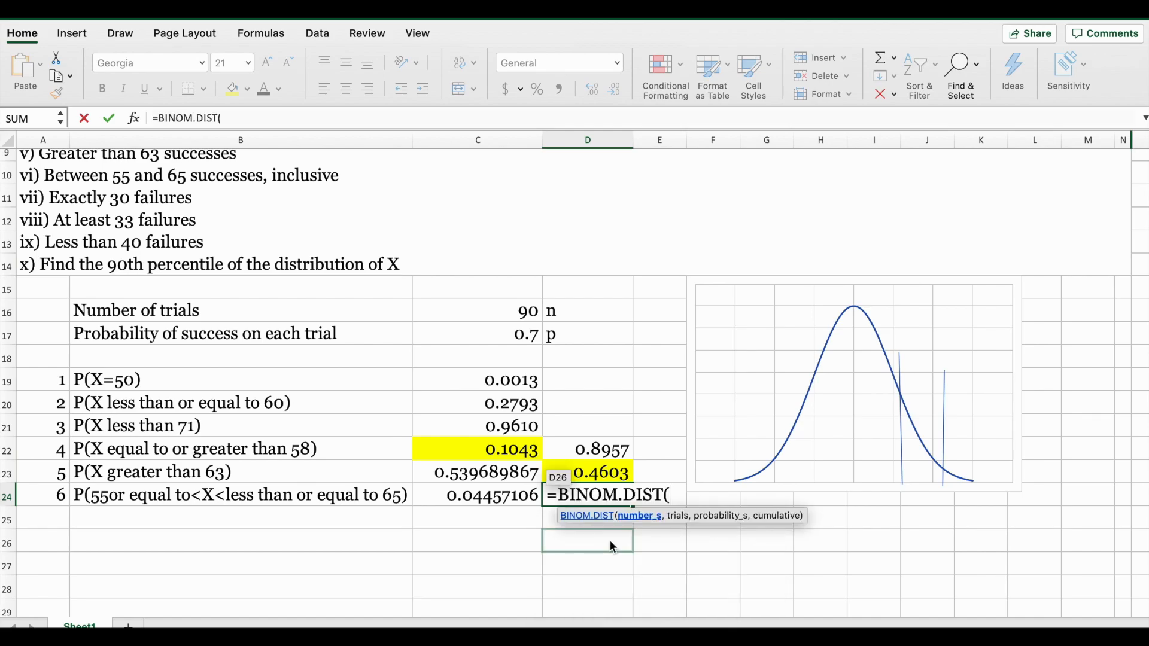
pyautogui.write('65,90,.7,true)')
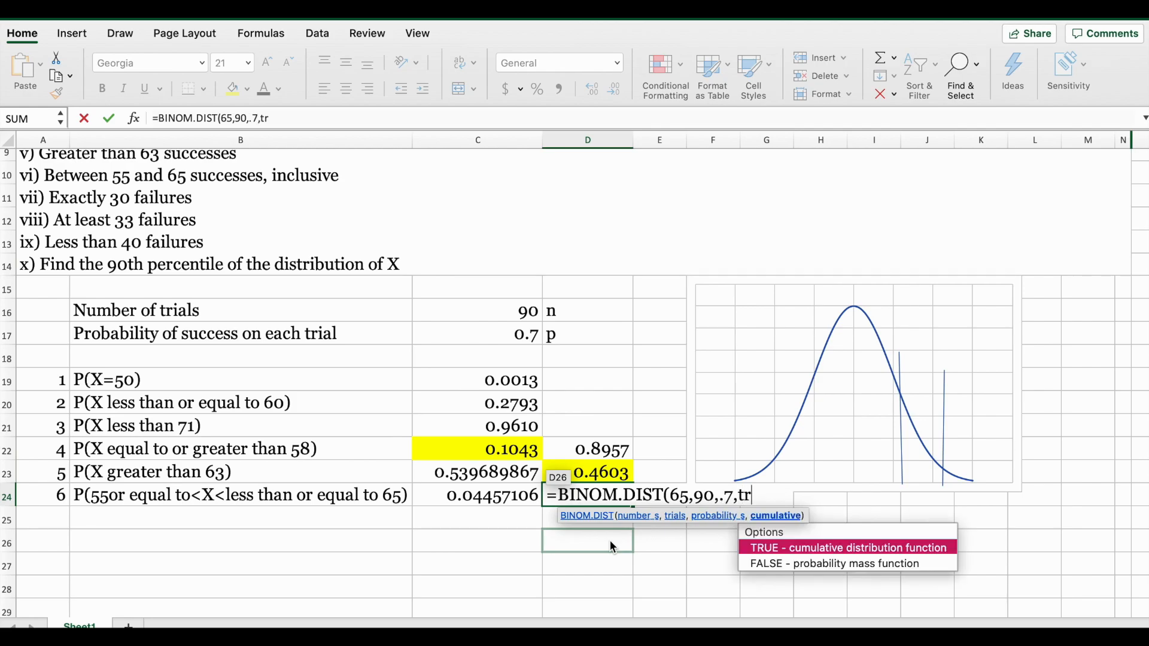
pyautogui.press('Return')
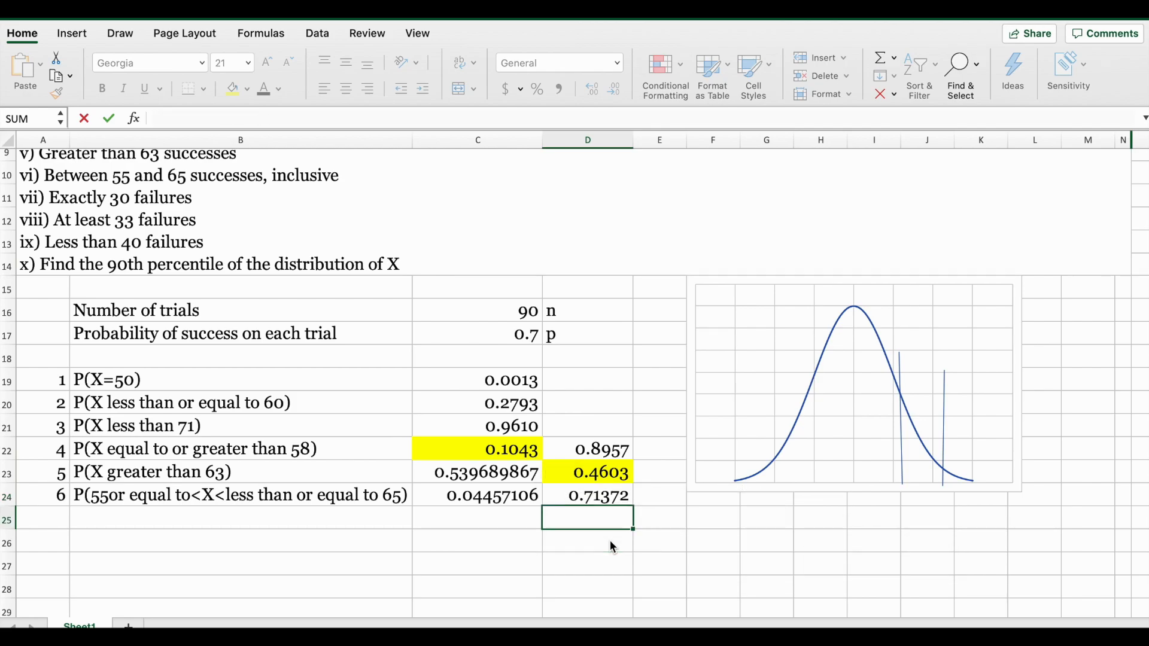
# Subtract the two cumulative probabilities in E24 with =D24-C24 and highlight that answer cell in yellow.
pyautogui.click(664, 504)
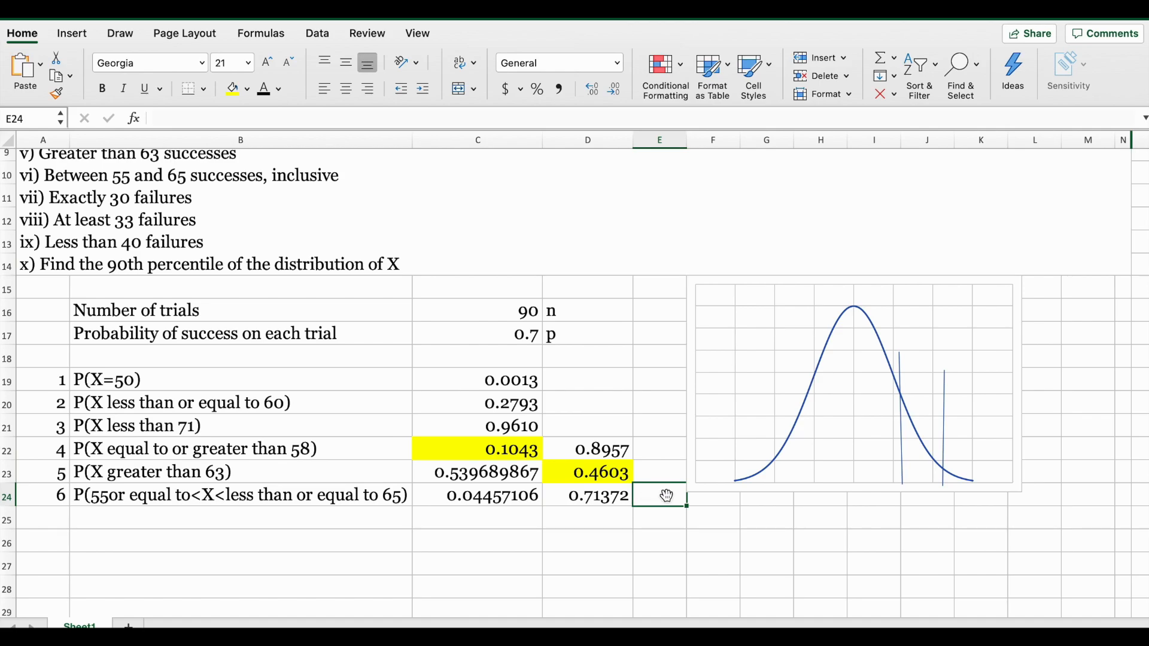
pyautogui.write('=')
pyautogui.click(598, 495)
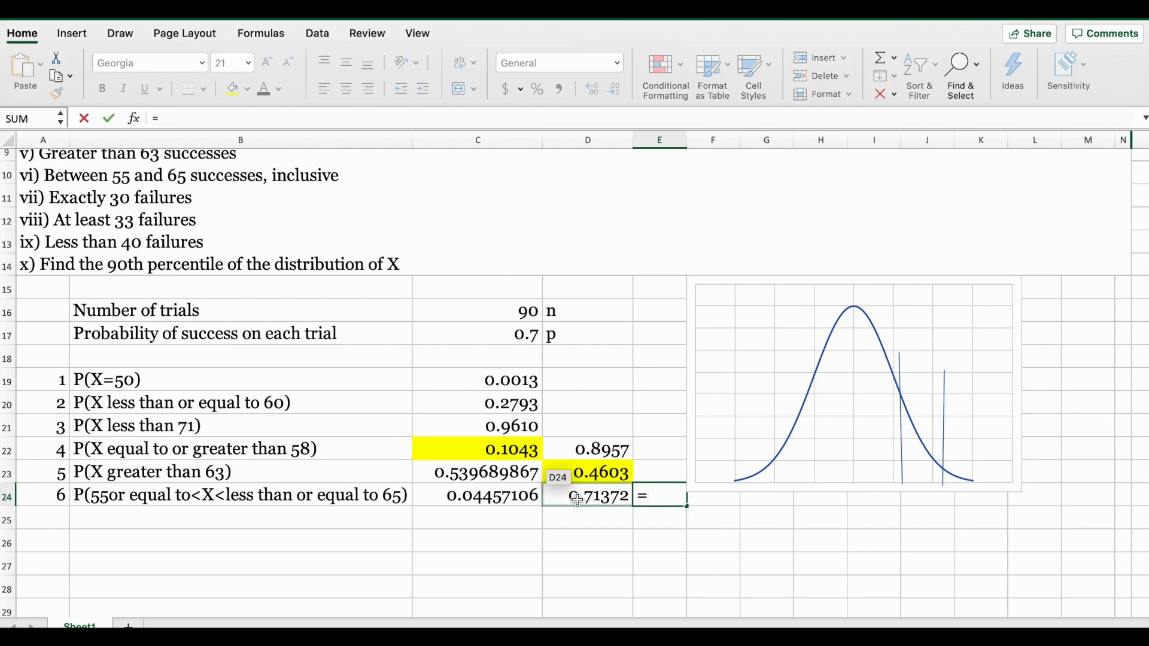
pyautogui.write('-')
pyautogui.click(498, 504)
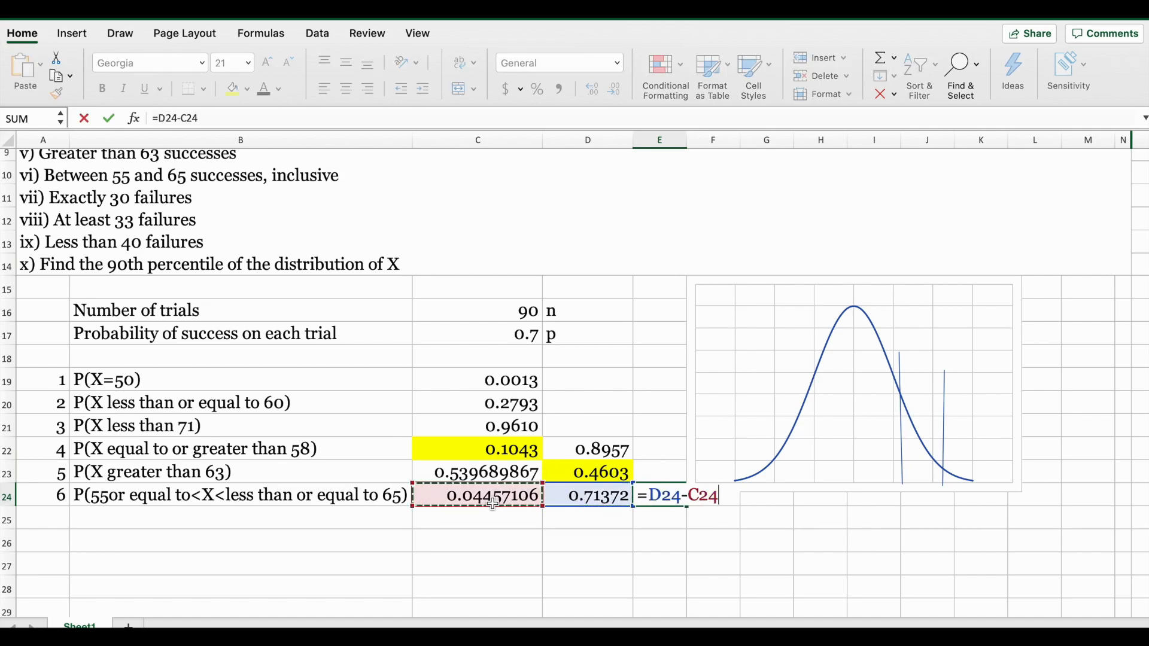
pyautogui.press('Return')
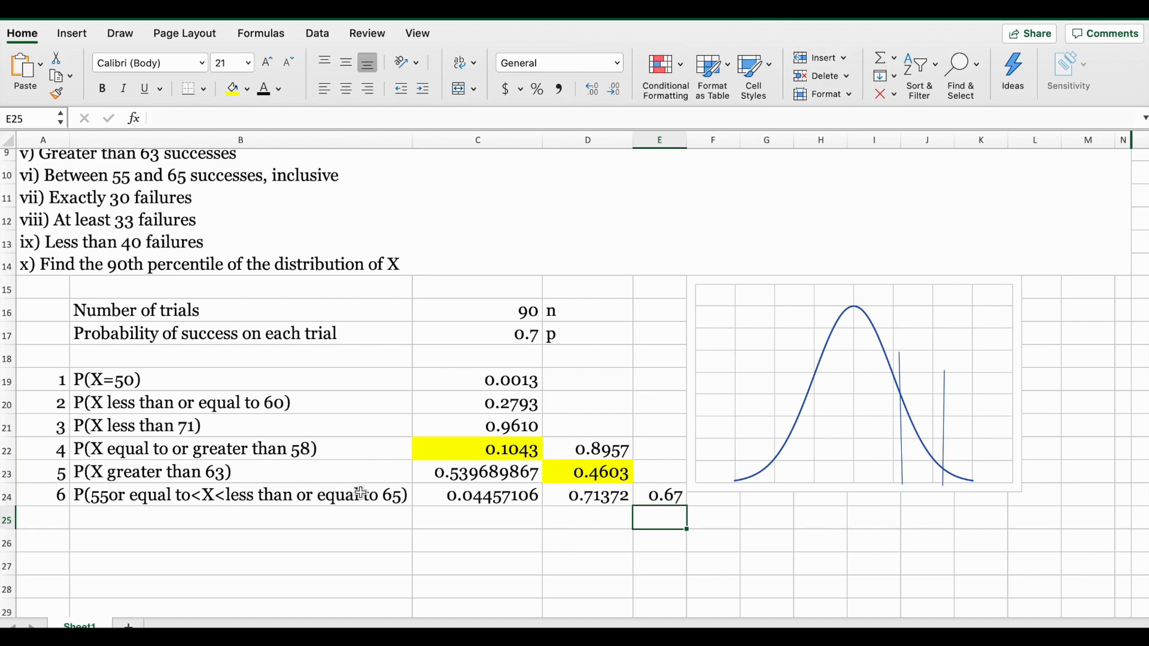
pyautogui.click(662, 501)
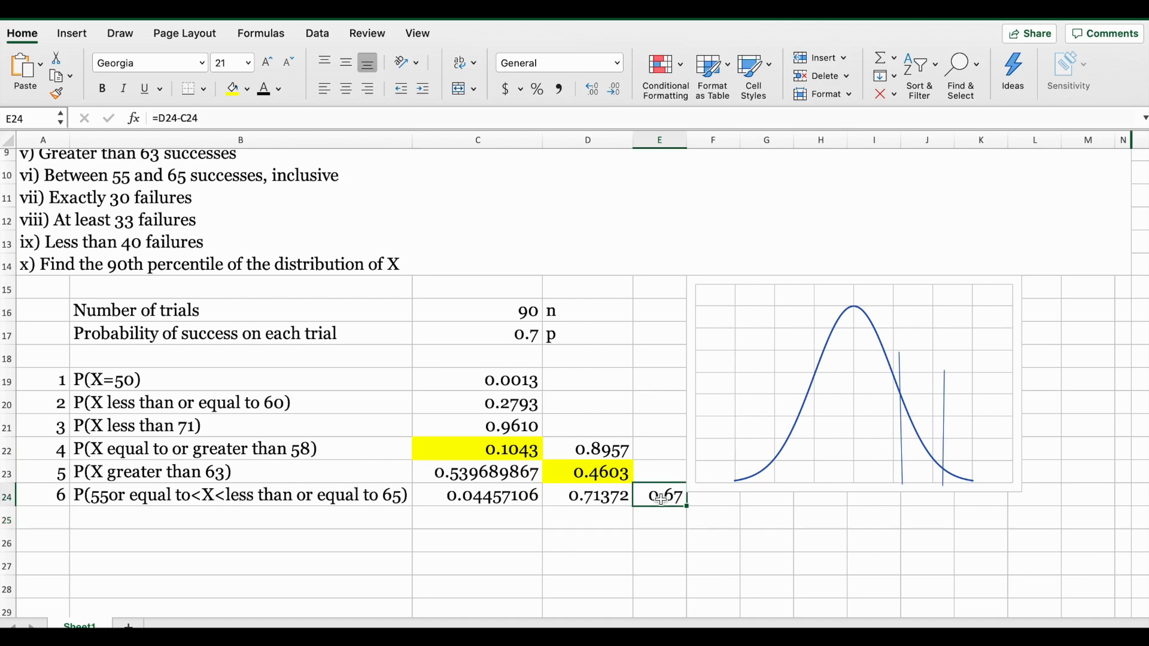
pyautogui.click(232, 89)
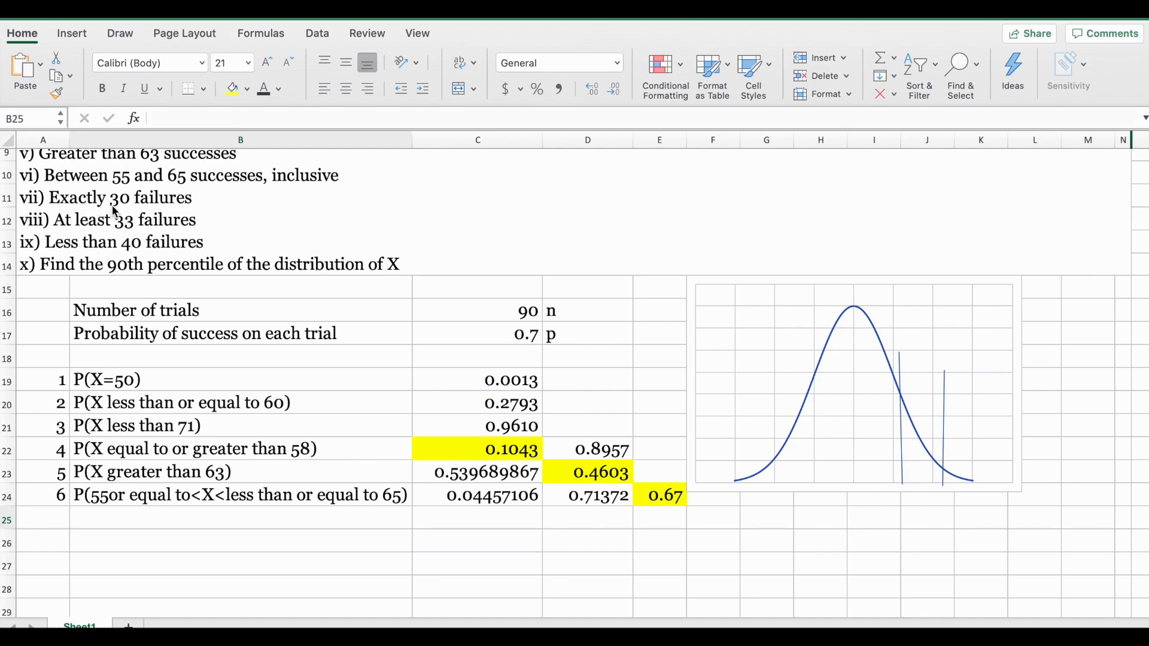
# Add the label "Probability of failure" in B18 and enter .3 beside it in C18.
pyautogui.click(94, 527)
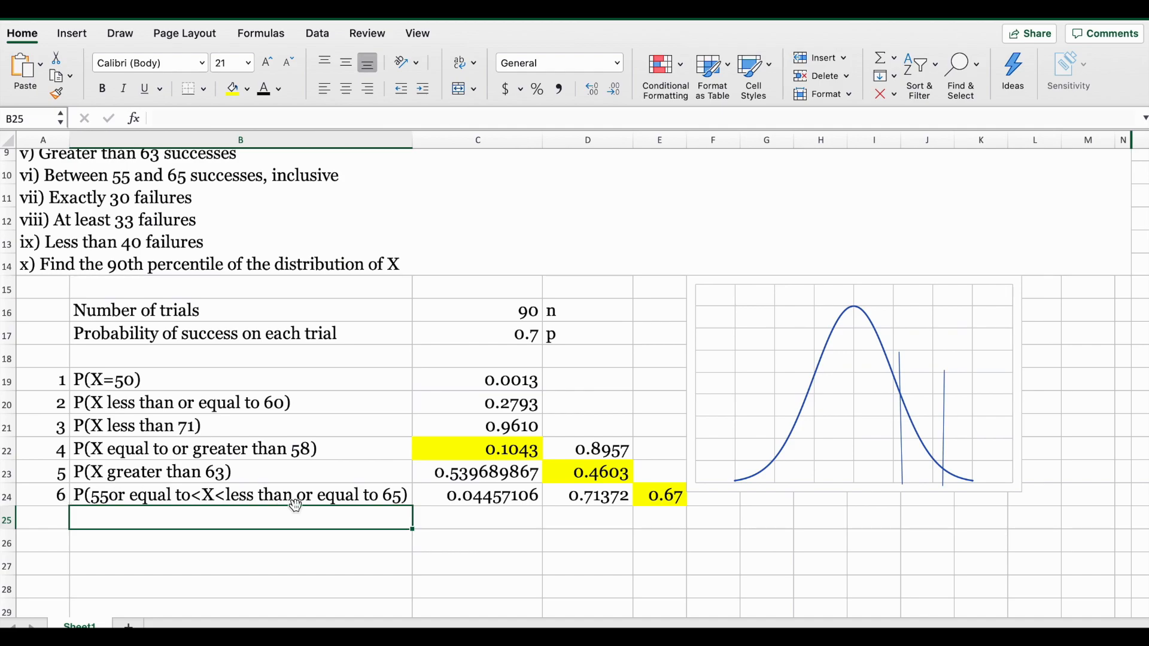
pyautogui.scroll(5, 296, 505)
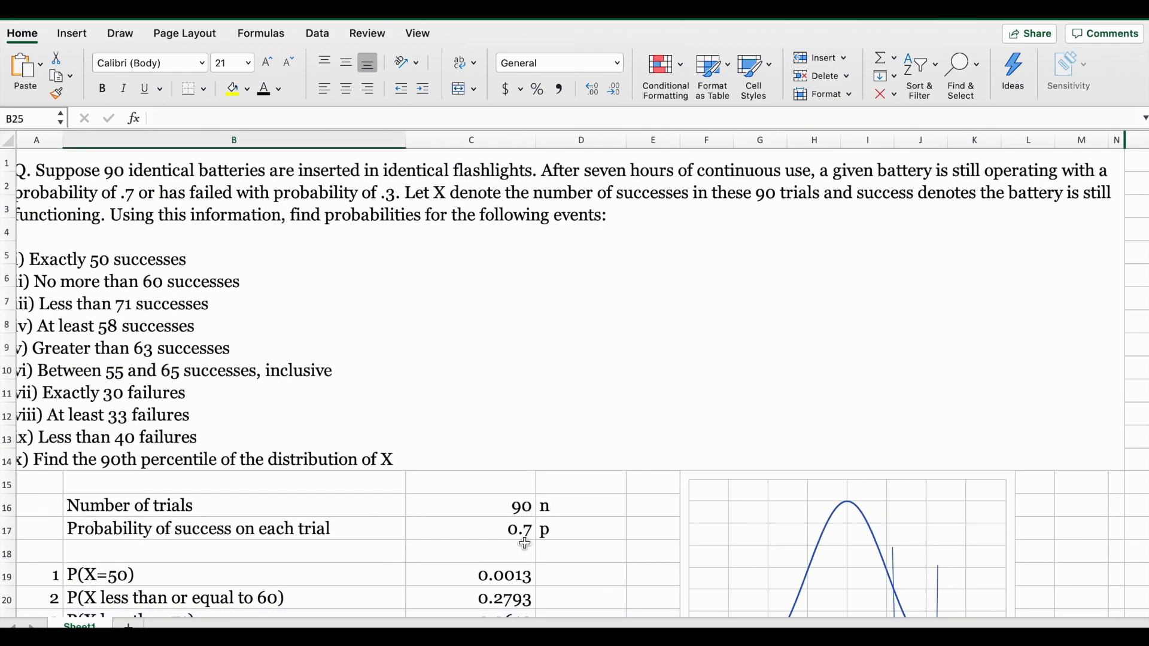
pyautogui.click(316, 550)
pyautogui.write('Probabil')
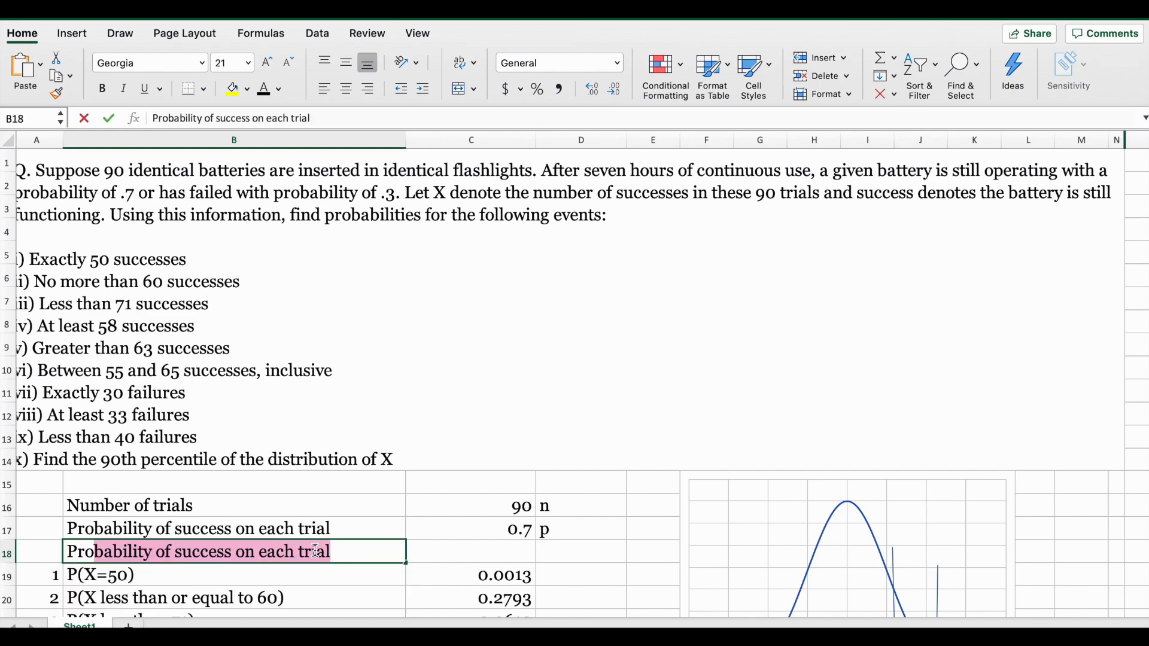
pyautogui.write('ity')
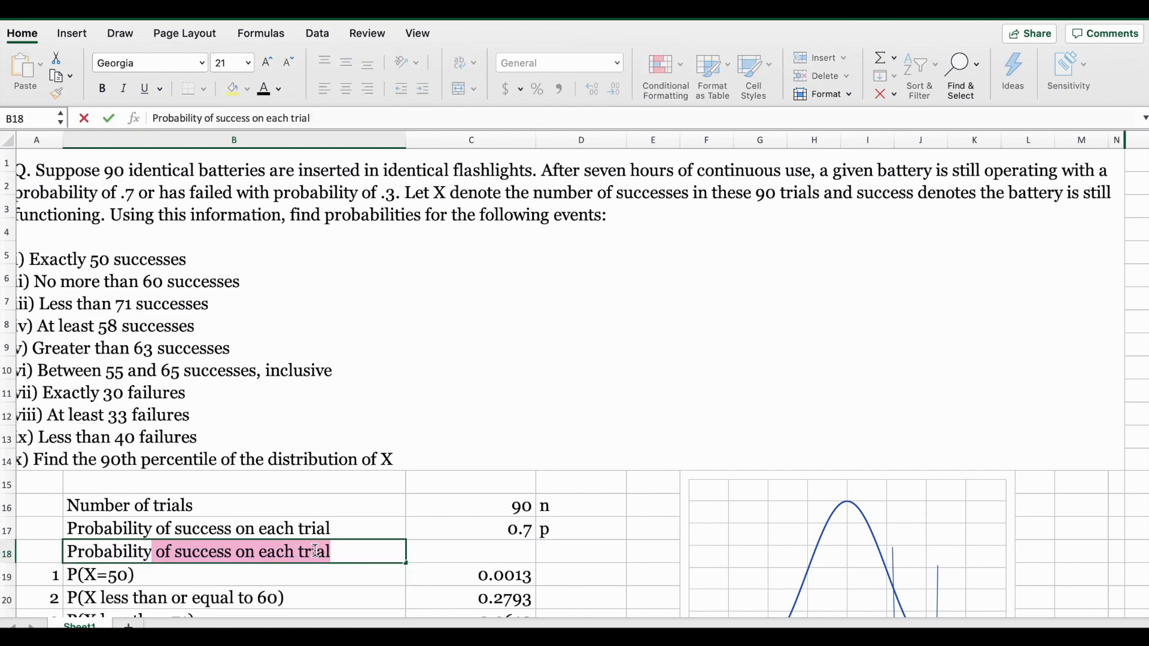
pyautogui.write(' of failure')
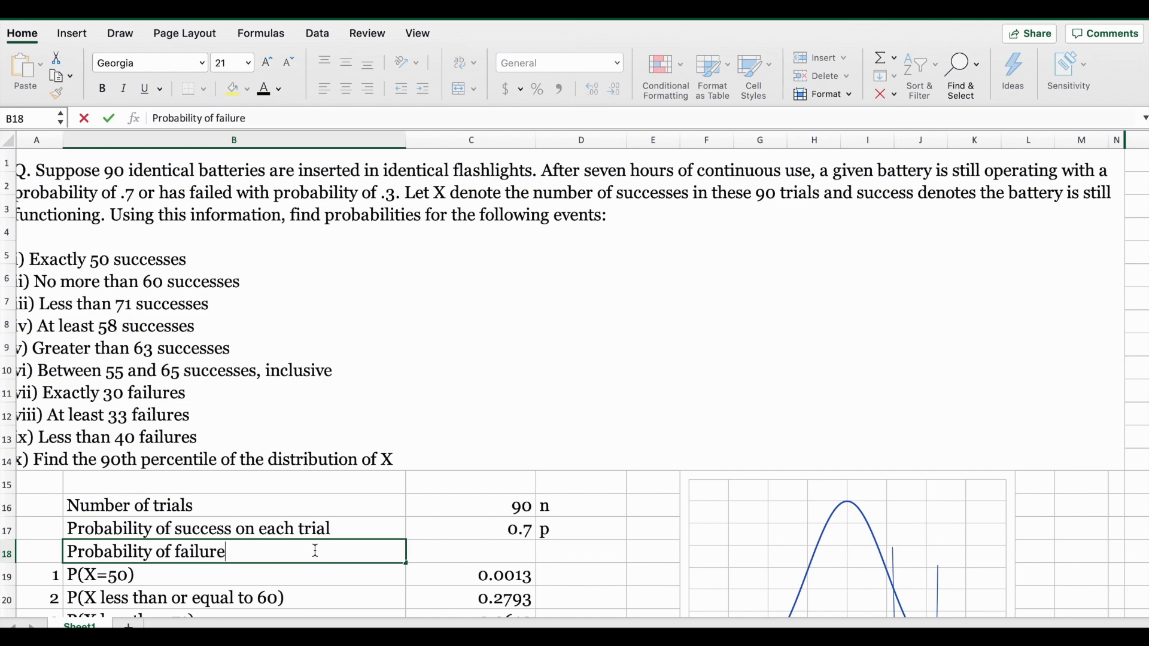
pyautogui.press('Tab')
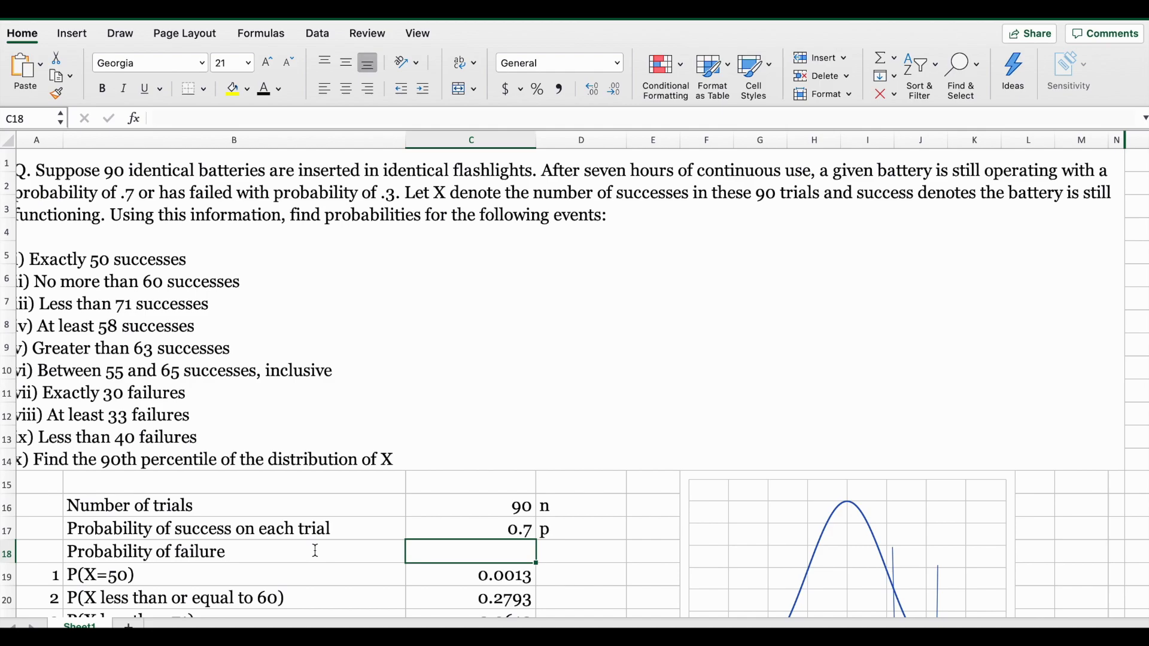
pyautogui.write('.3')
pyautogui.press('Return')
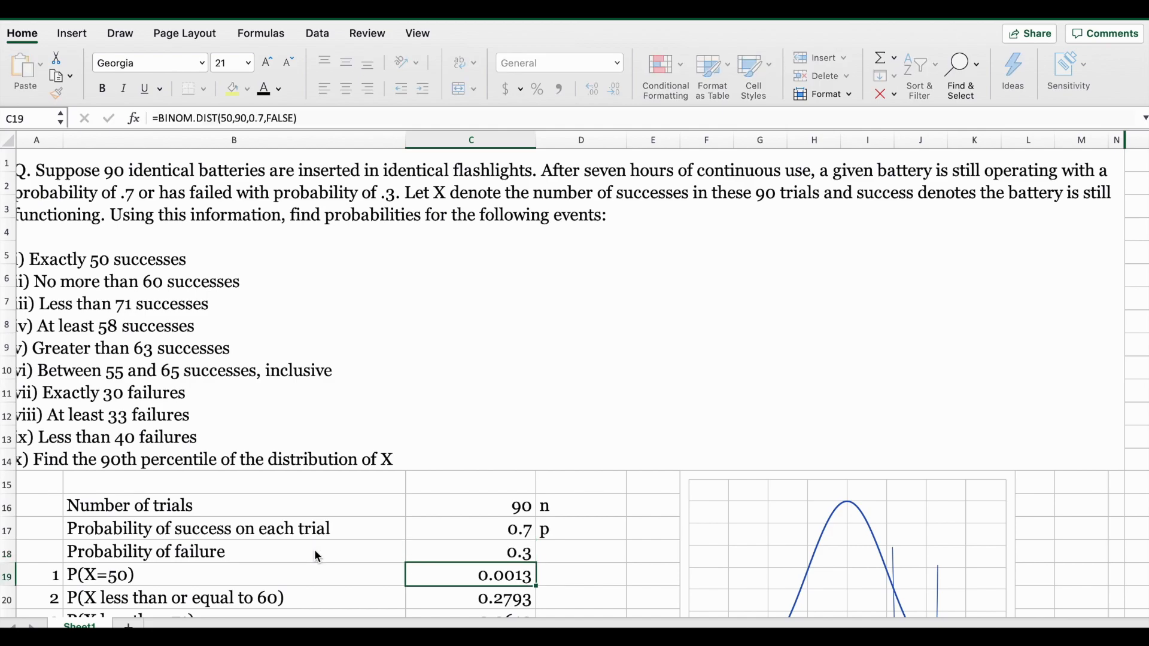
# Enter the symbol 1-p in D18 beside the probability of failure.
pyautogui.click(568, 551)
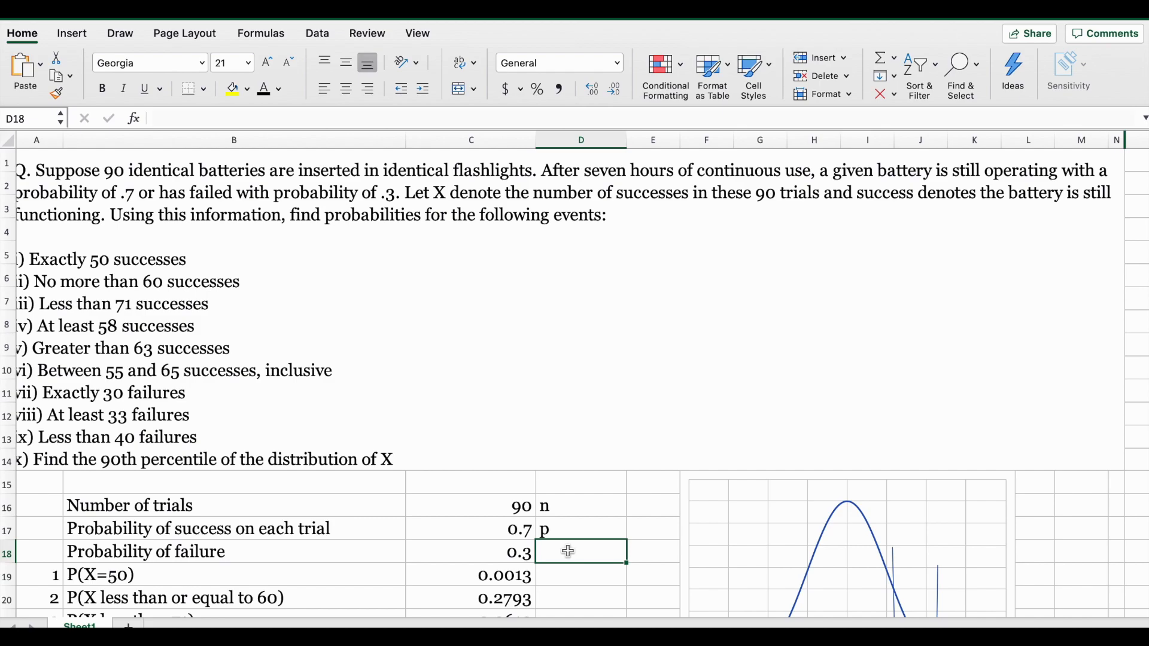
pyautogui.write('p')
pyautogui.press('BackSpace')
pyautogui.write('1-p')
pyautogui.press('Return')
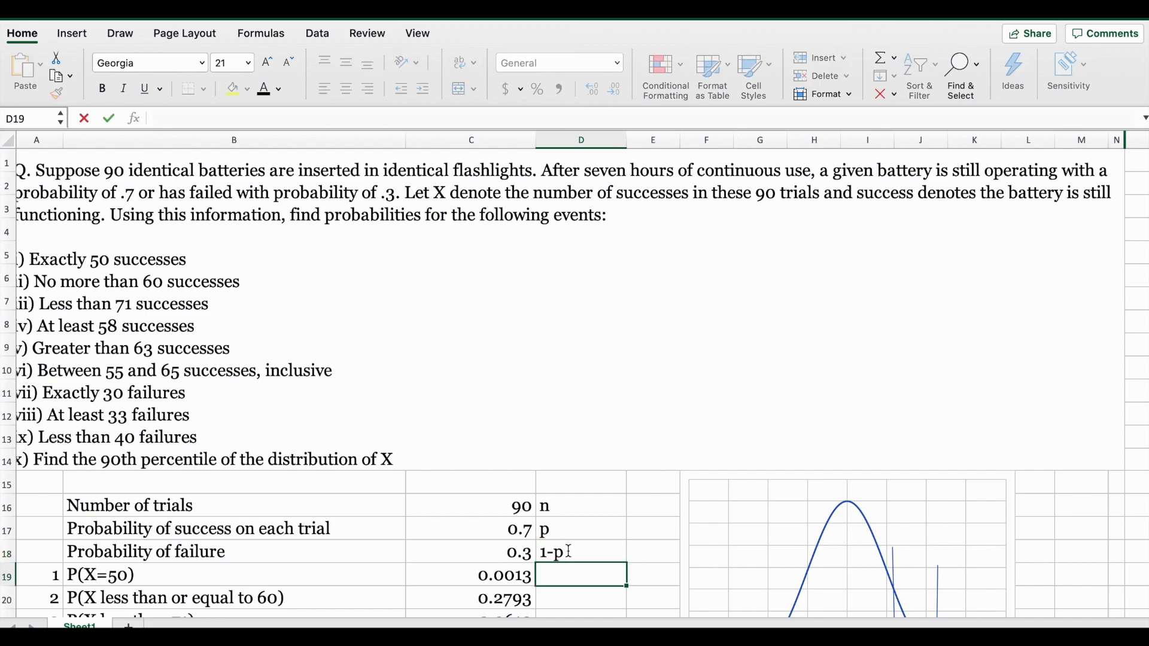
# Number the seventh event 7 in A25 and label it P(X=30) in B25.
pyautogui.scroll(-5, 569, 551)
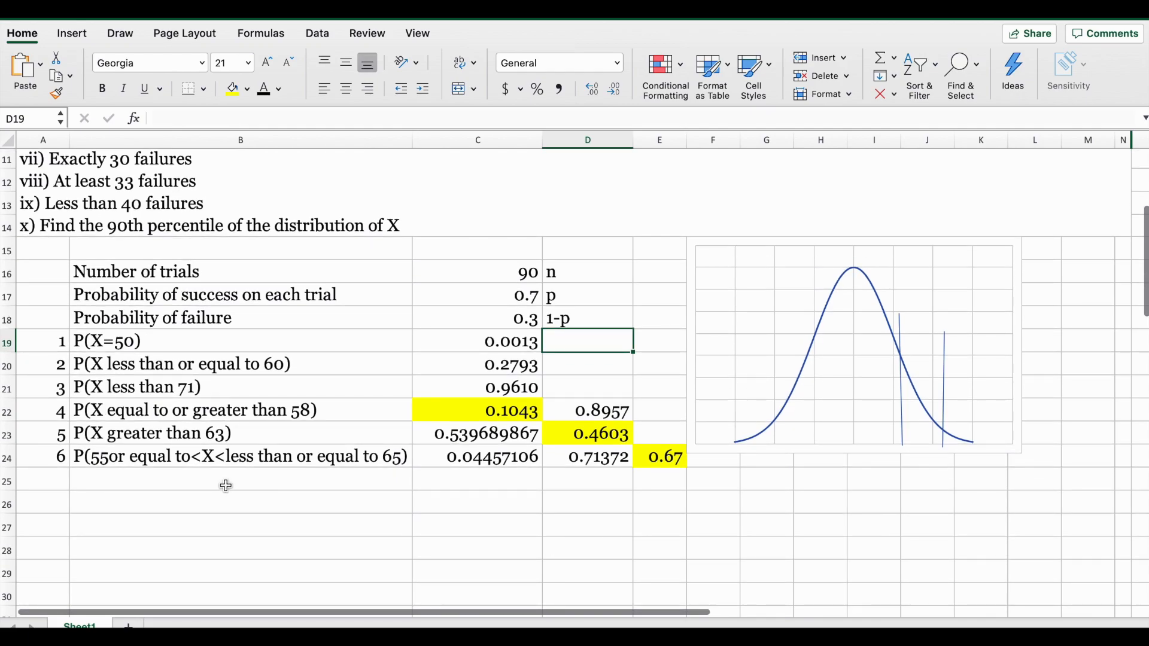
pyautogui.scroll(1, 42, 496)
pyautogui.click(37, 499)
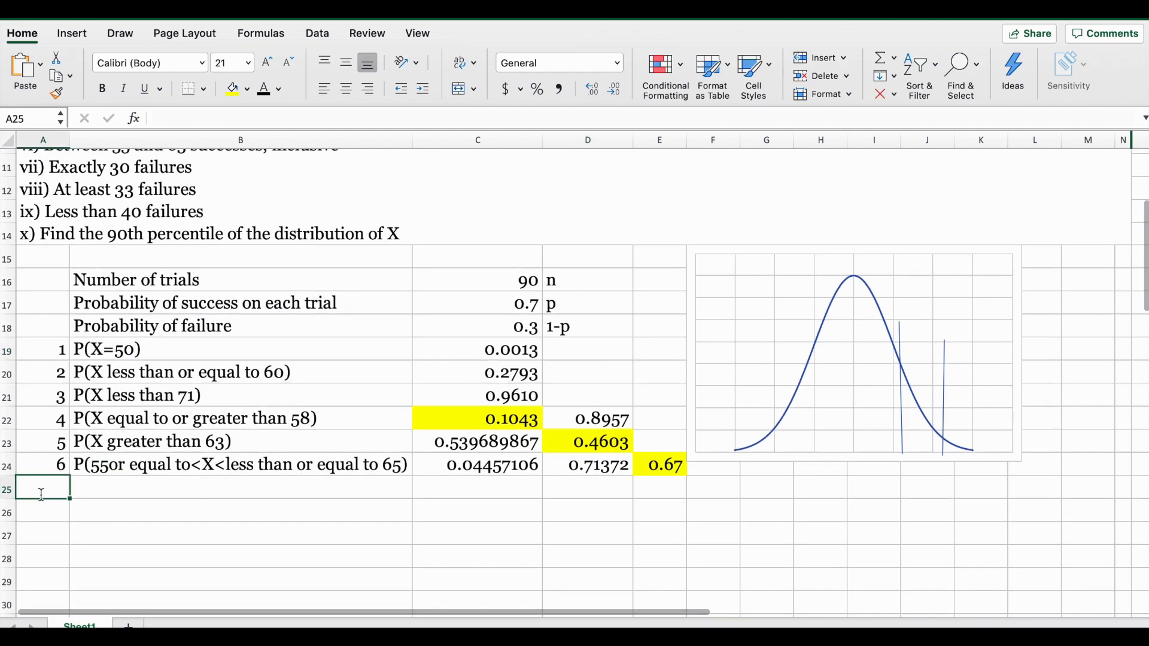
pyautogui.write('7')
pyautogui.click(114, 491)
pyautogui.write('P(')
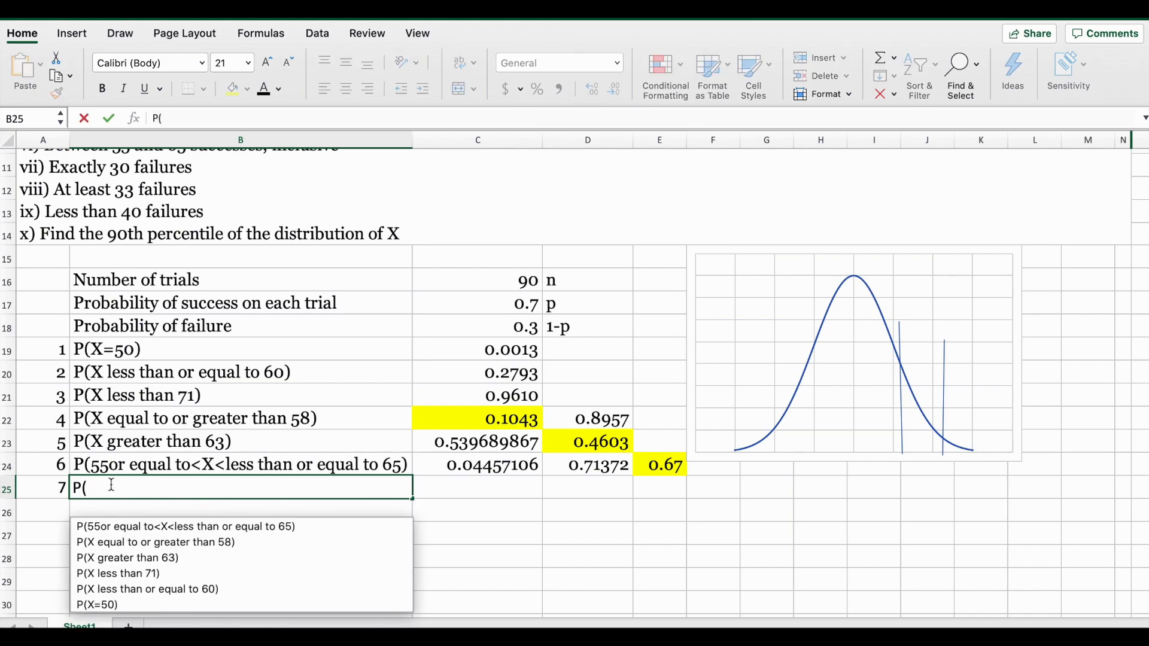
pyautogui.write('X')
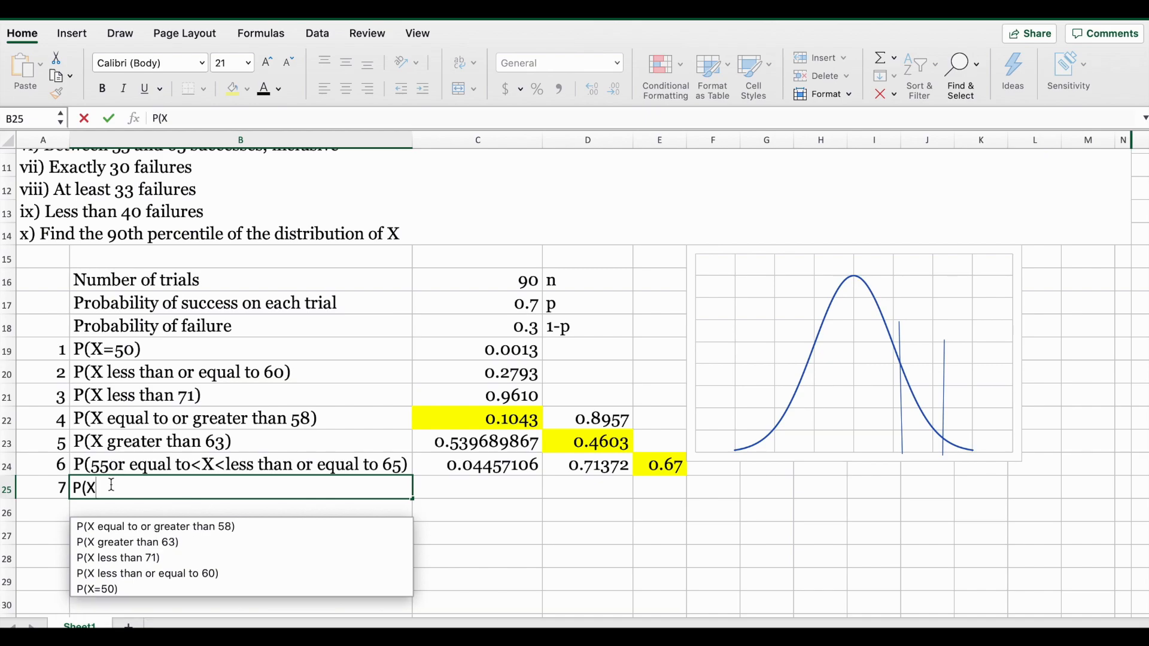
pyautogui.write('=30)')
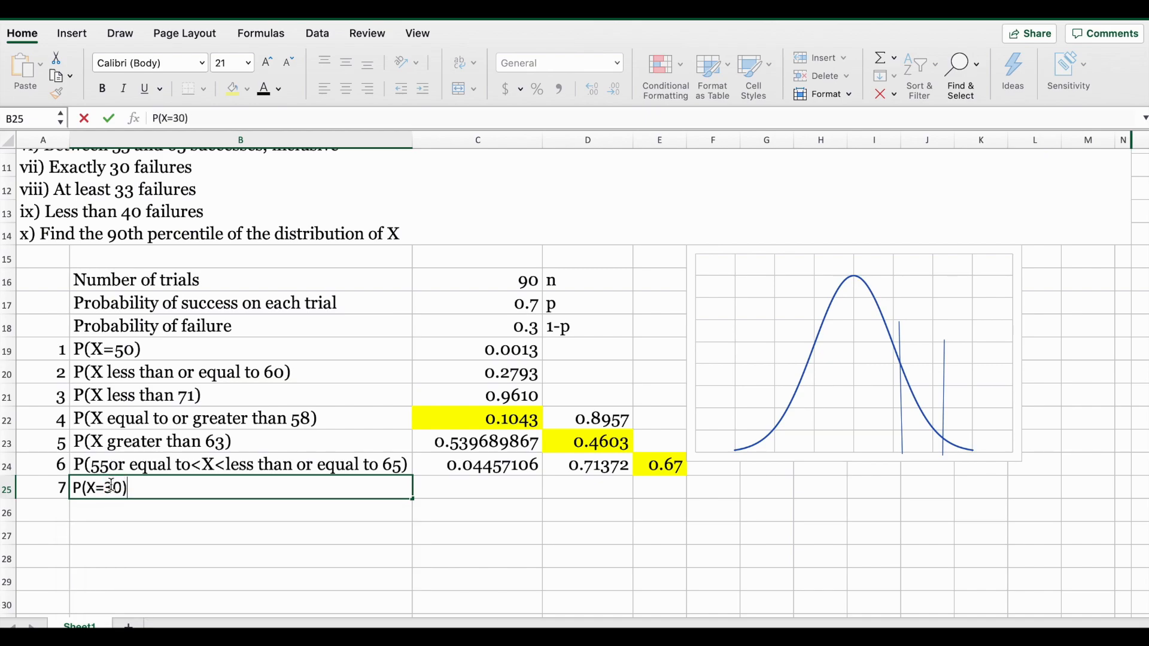
pyautogui.press('Tab')
# Calculate the probability of exactly 30 failures in C25 with =BINOM.DIST(30,90,.3,FALSE).
pyautogui.write('=')
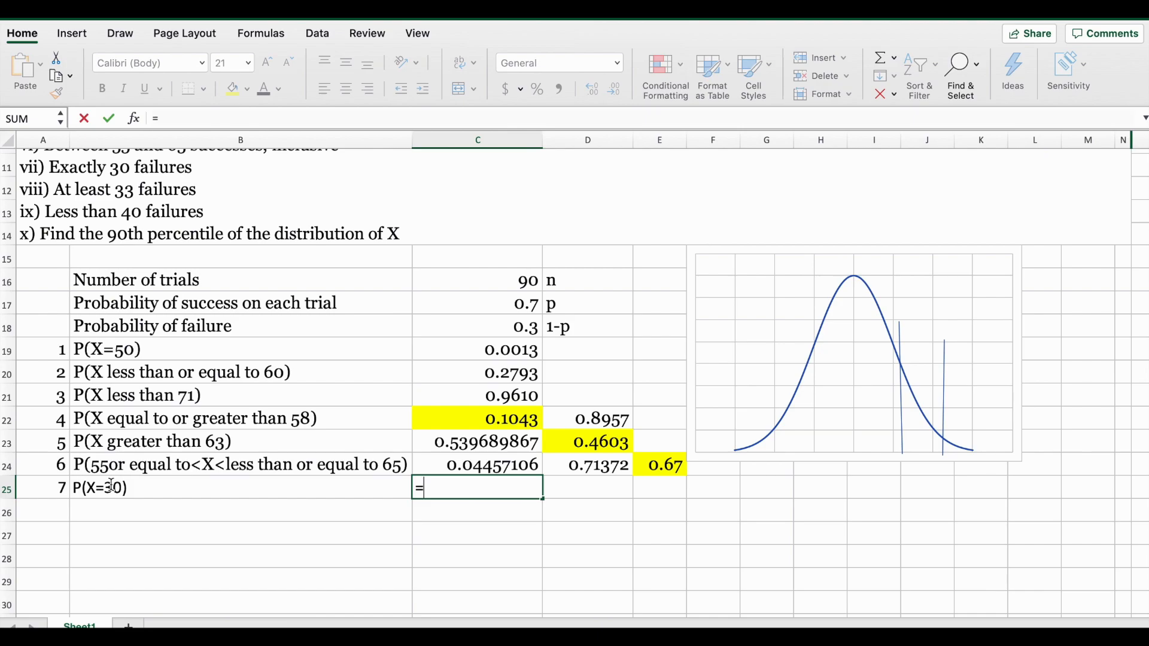
pyautogui.write('bin')
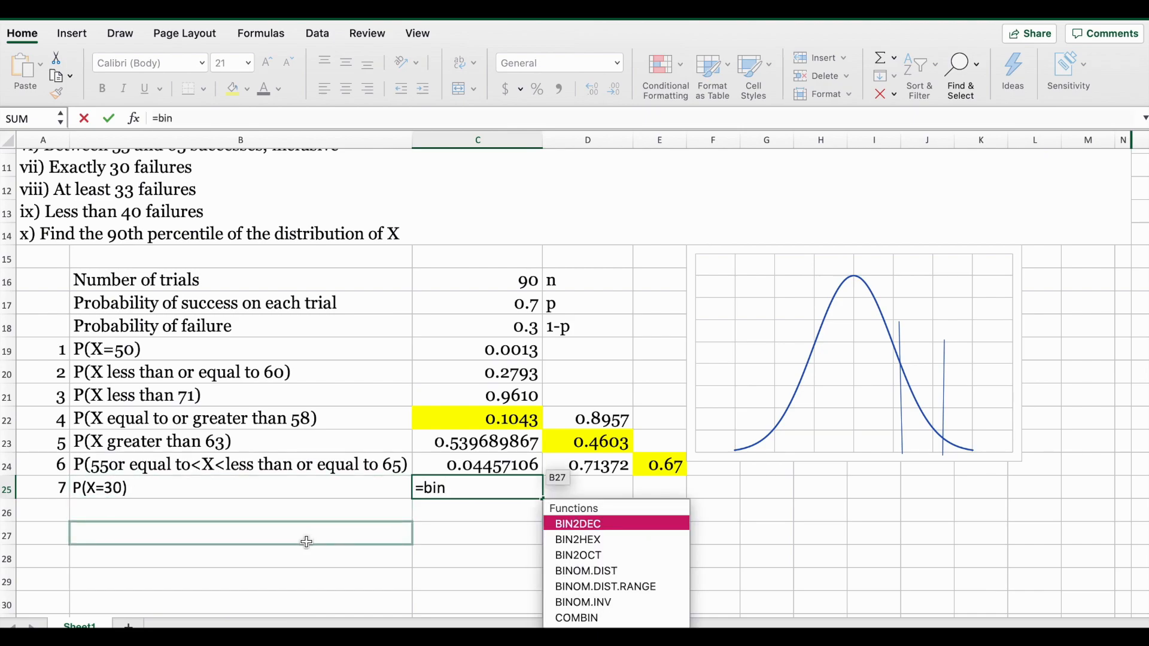
pyautogui.doubleClick(621, 570)
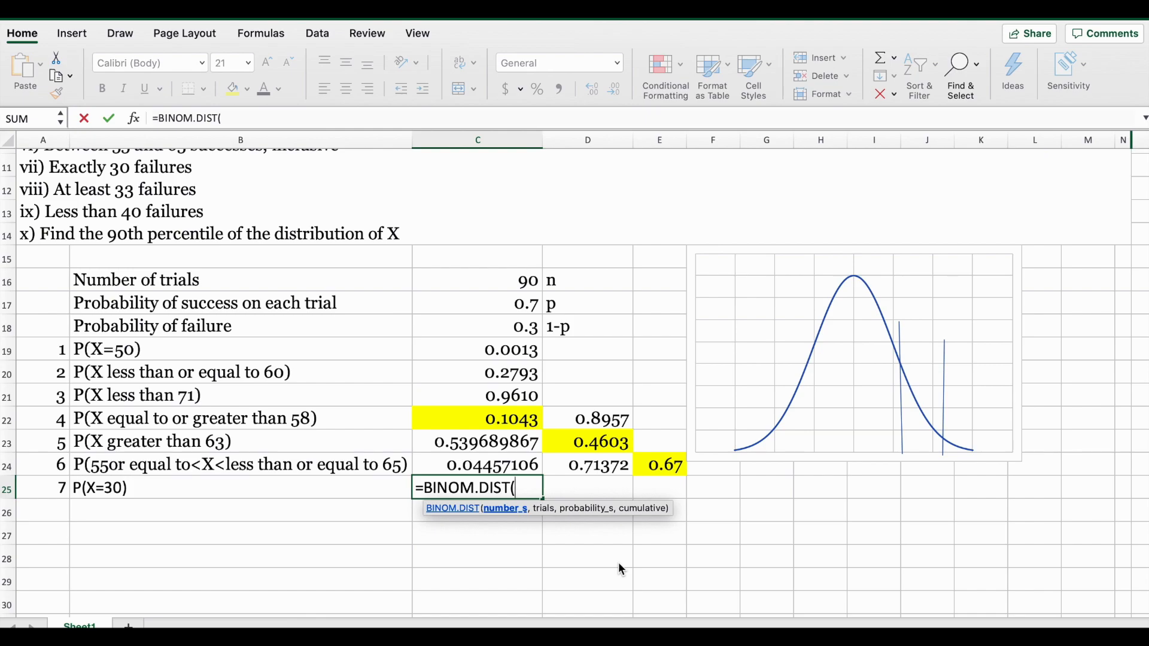
pyautogui.write('30,')
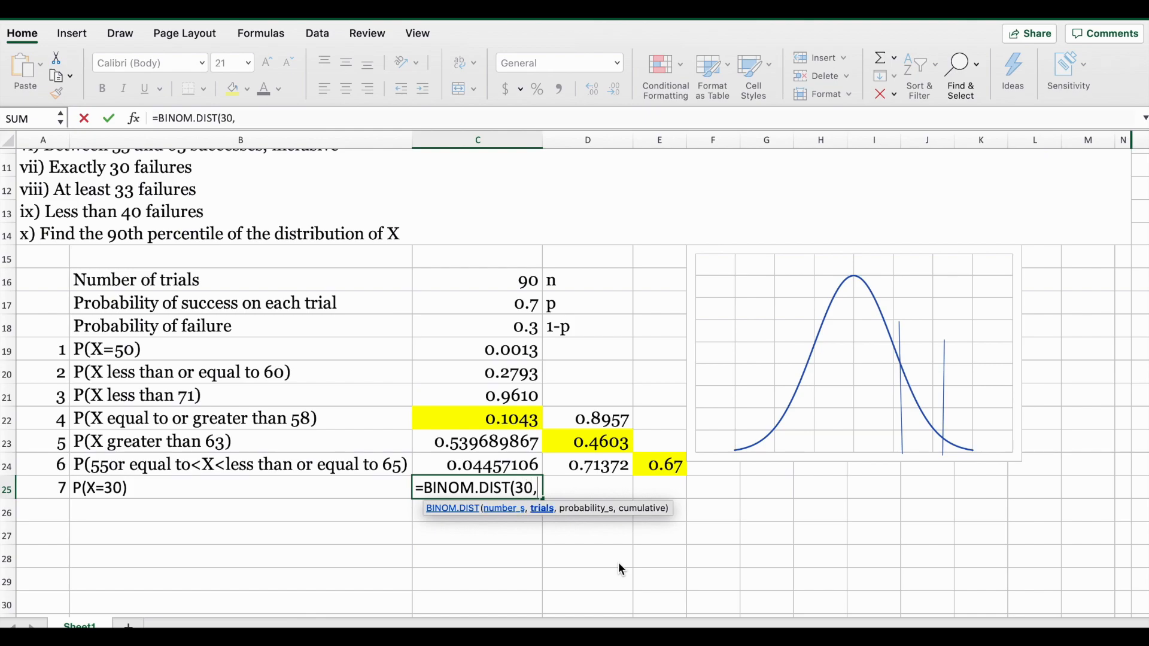
pyautogui.write('90,')
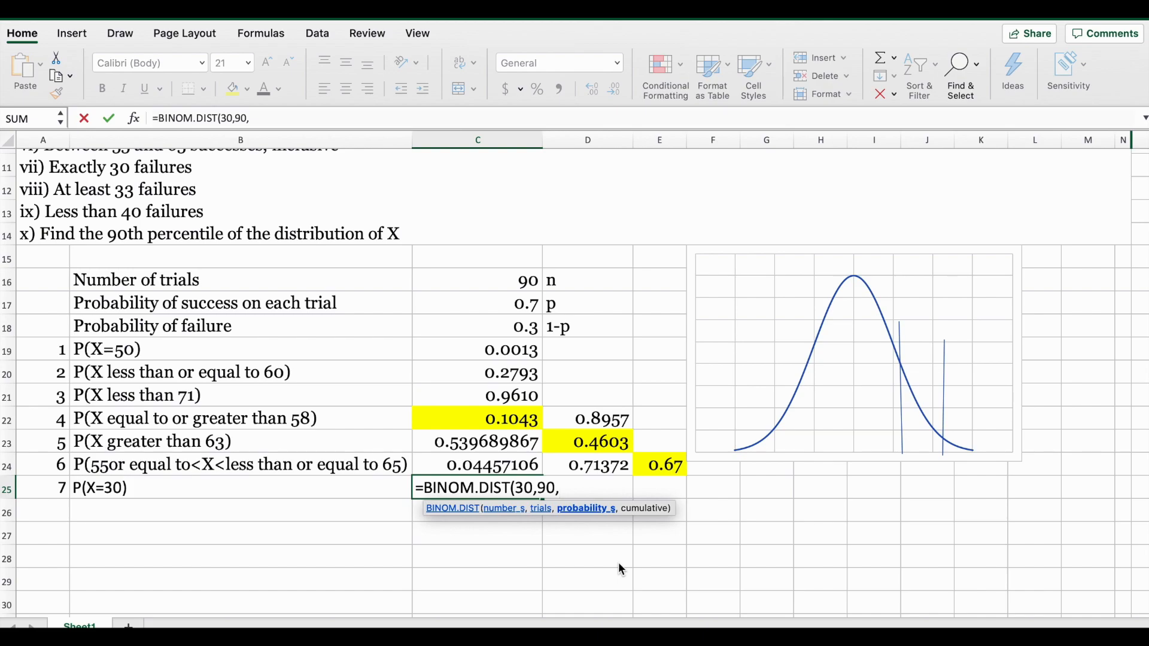
pyautogui.write('.3,')
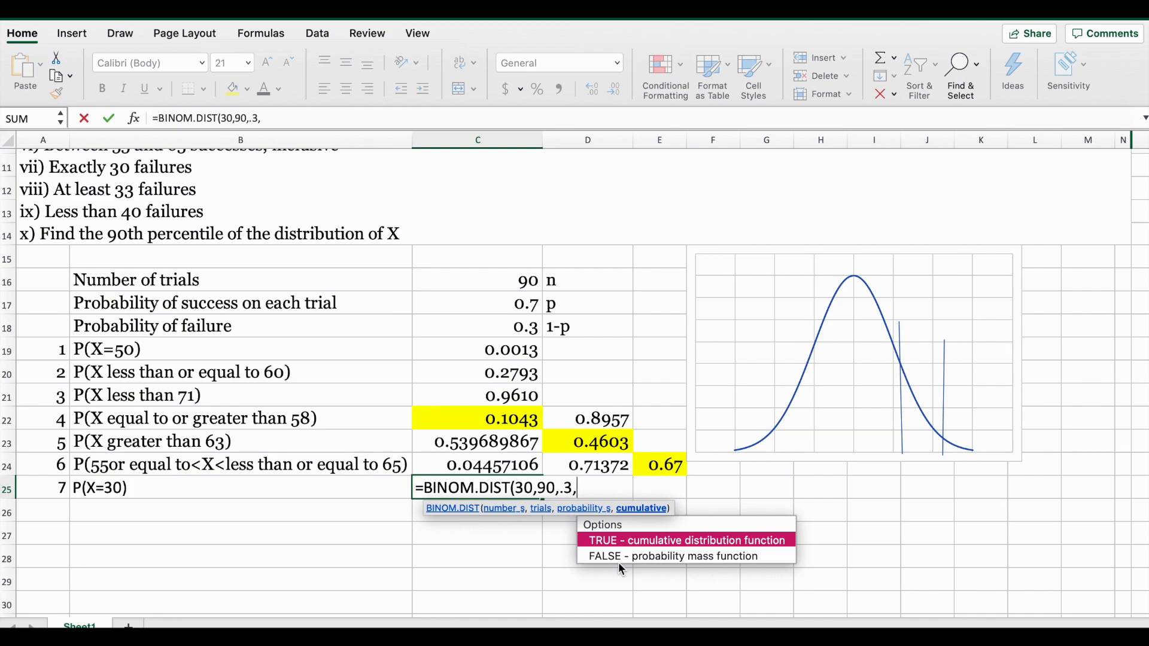
pyautogui.click(619, 558)
pyautogui.doubleClick(619, 558)
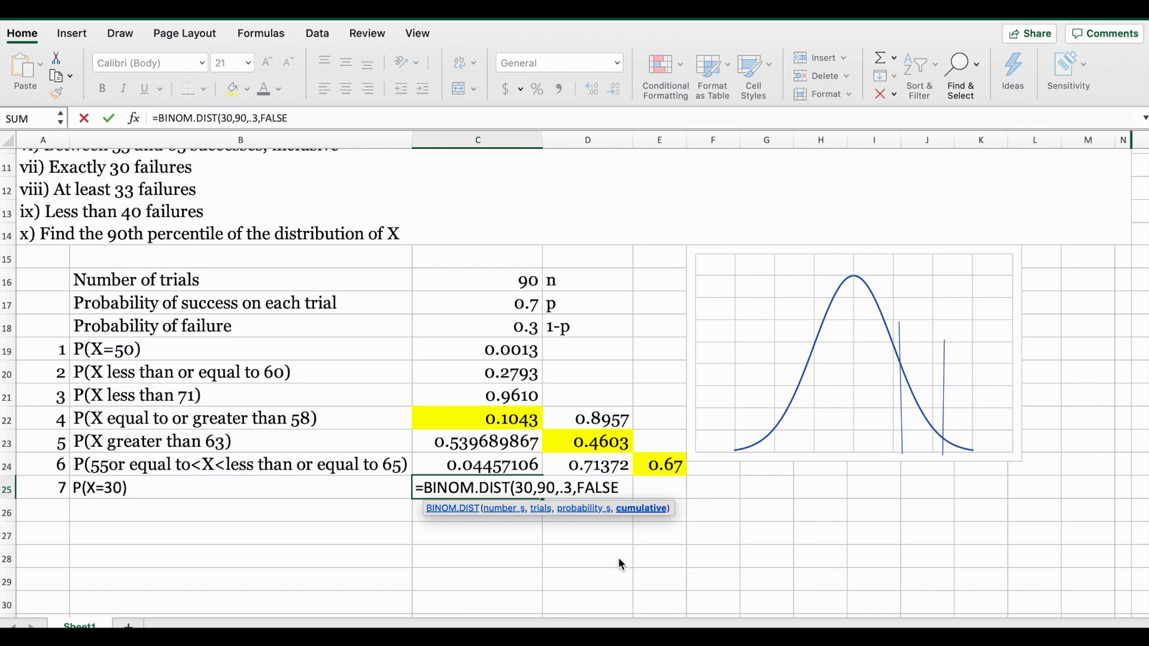
pyautogui.write(')')
pyautogui.press('Return')
# Format the values in C16:C29 to show four decimal places.
pyautogui.moveTo(545, 515); pyautogui.dragTo(522, 500)
pyautogui.click(626, 236)
pyautogui.moveTo(514, 278); pyautogui.dragTo(509, 583)
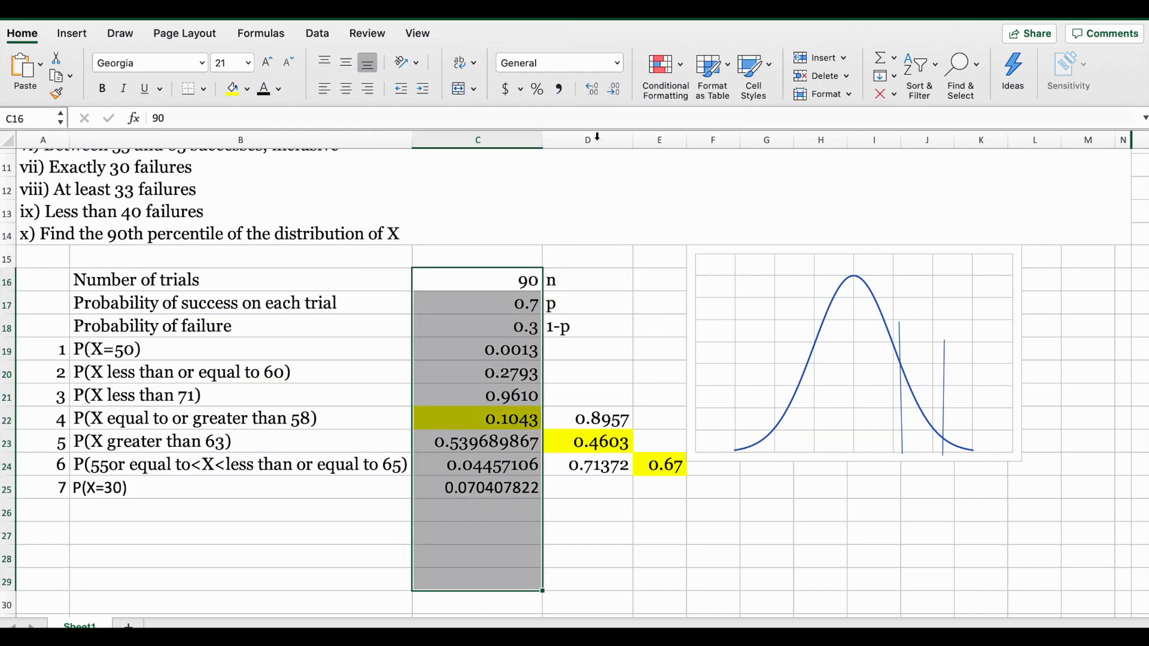
pyautogui.click(595, 88)
pyautogui.click(617, 90)
pyautogui.click(621, 93)
pyautogui.click(621, 92)
pyautogui.click(621, 92)
pyautogui.click(621, 93)
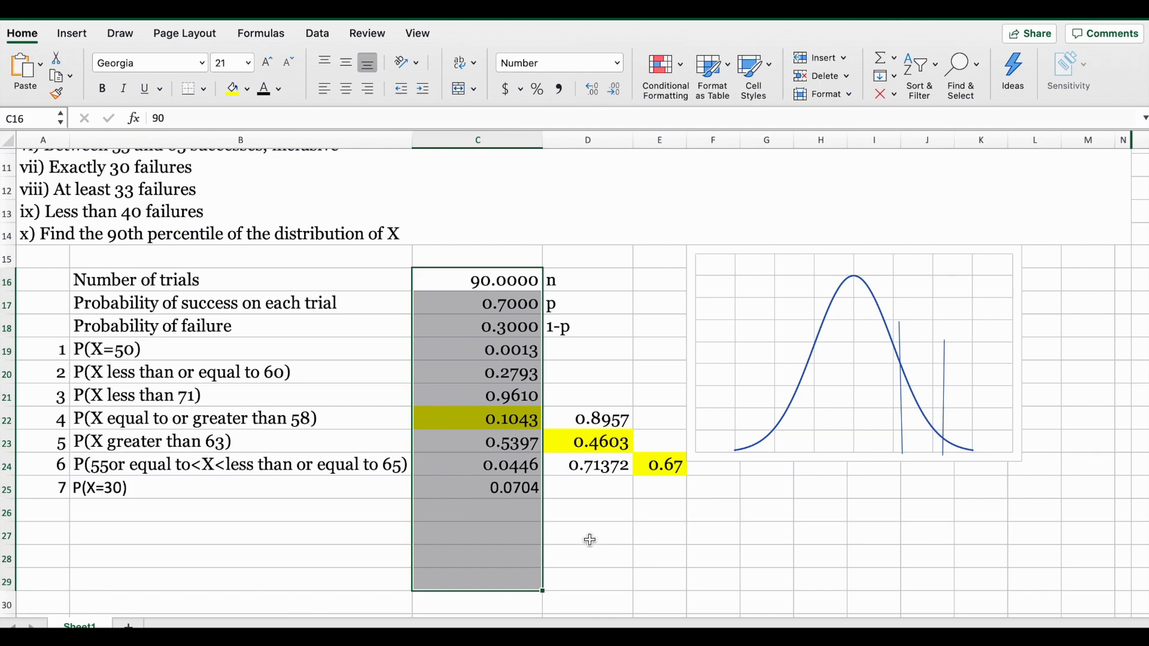
pyautogui.click(508, 492)
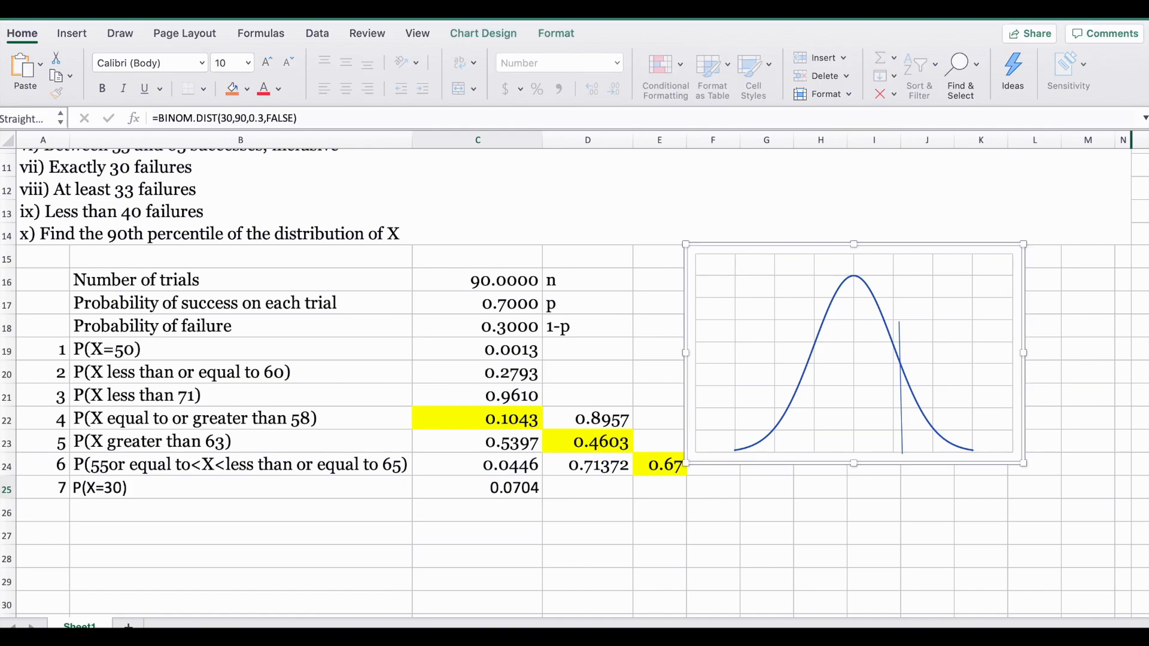
# Number the eighth event 8 in A26 and label it P(X equal to or greater than 33) in B26.
pyautogui.doubleClick(37, 510)
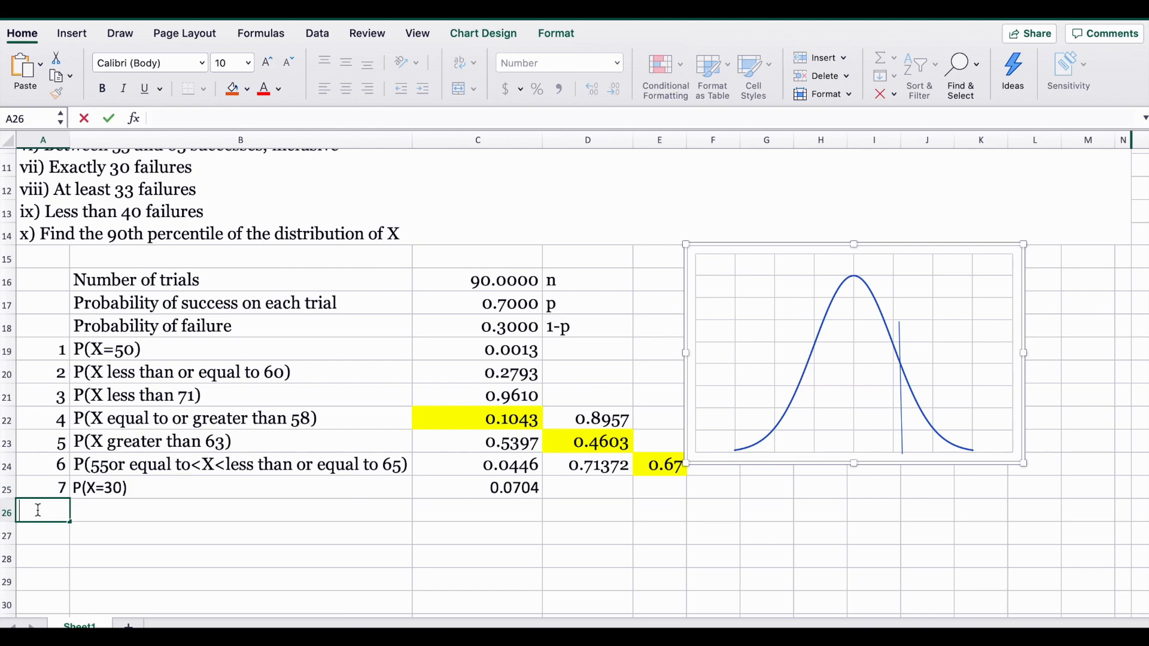
pyautogui.write('8')
pyautogui.click(106, 507)
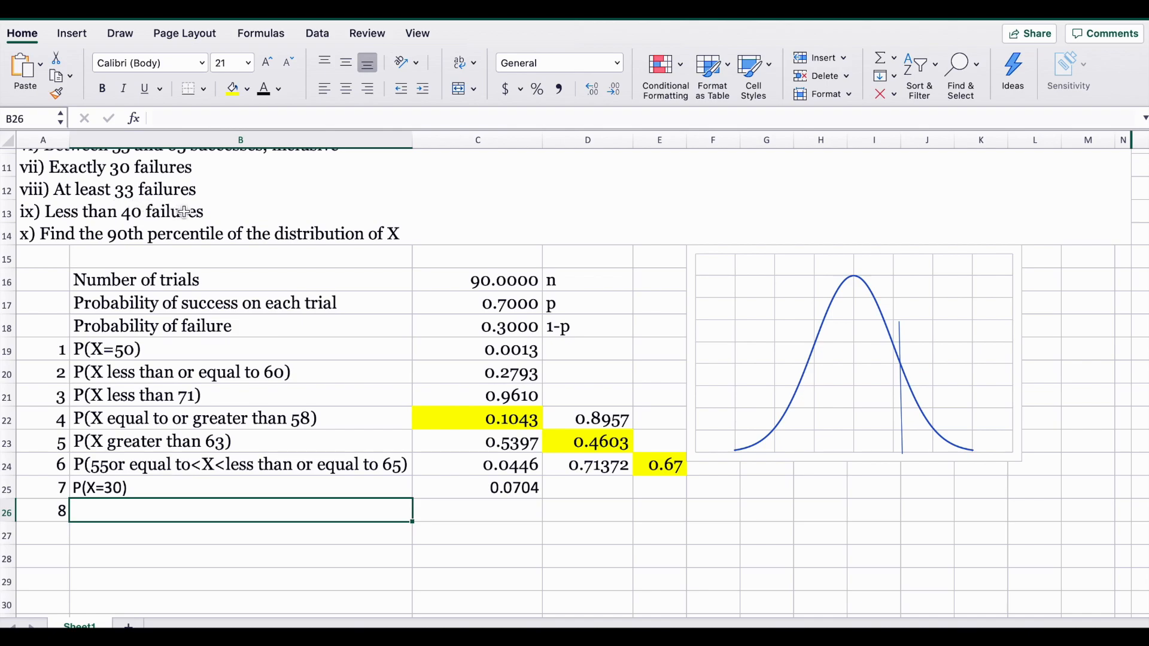
pyautogui.write('P(')
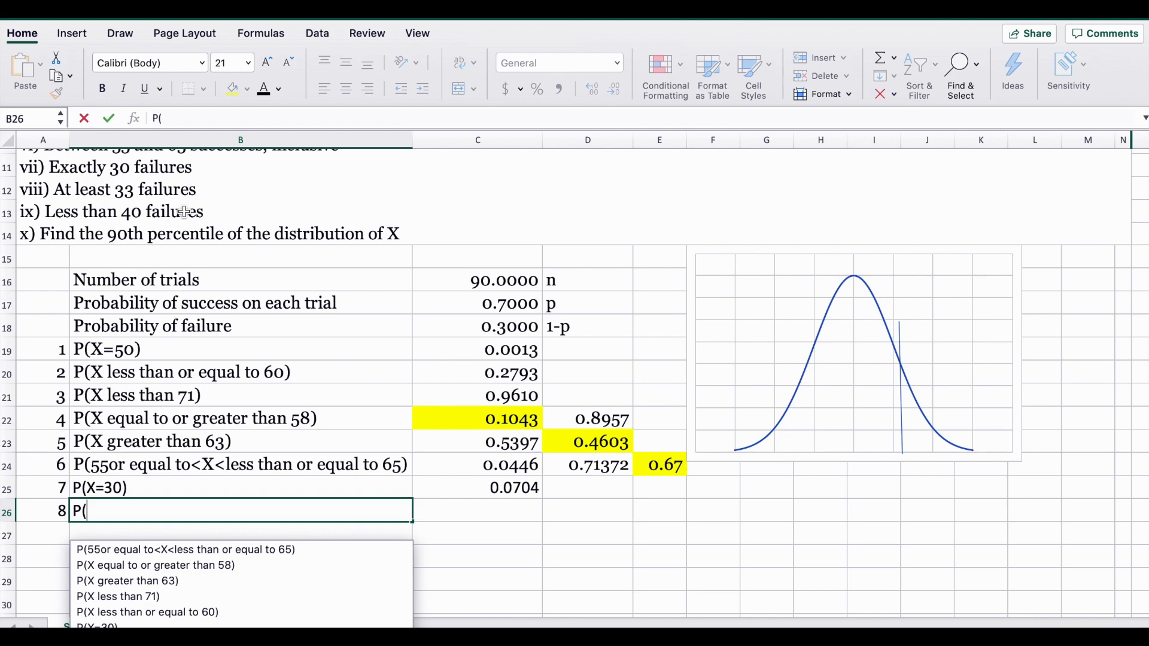
pyautogui.write('X')
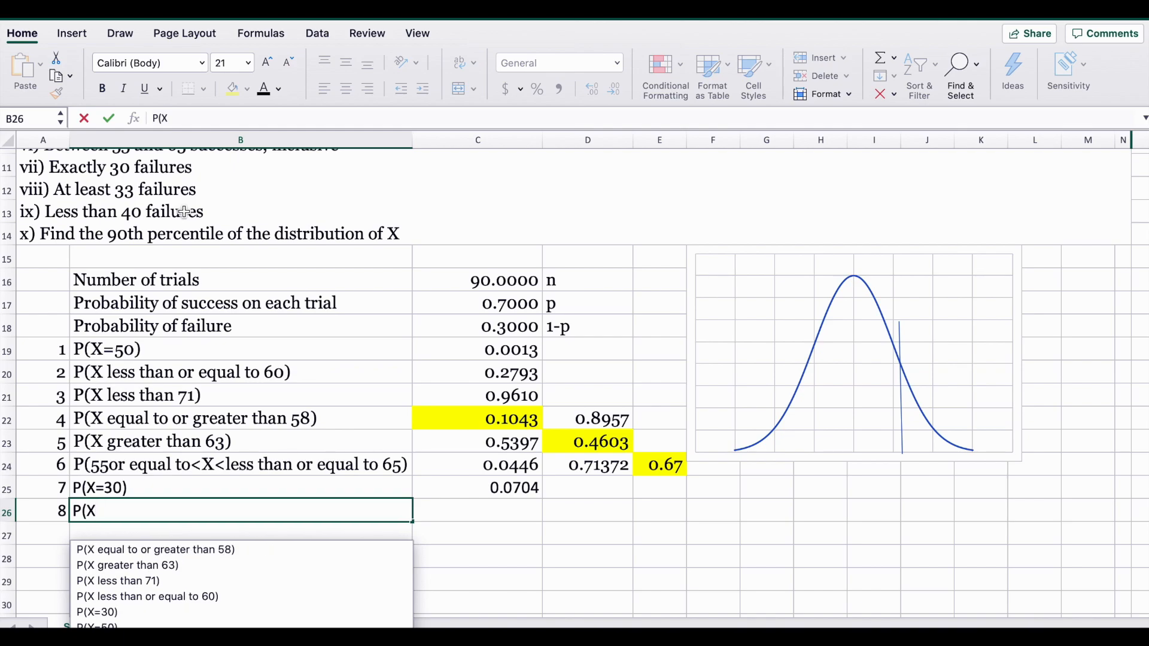
pyautogui.write(' euq')
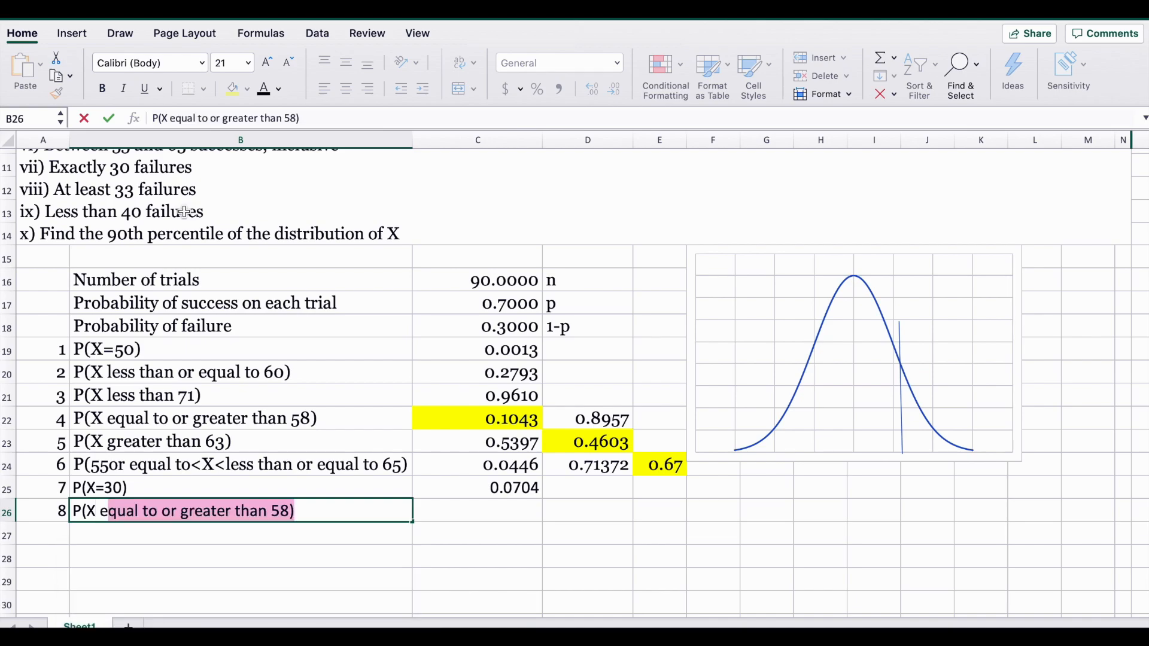
pyautogui.press('BackSpace')
pyautogui.press('BackSpace')
pyautogui.write('qual')
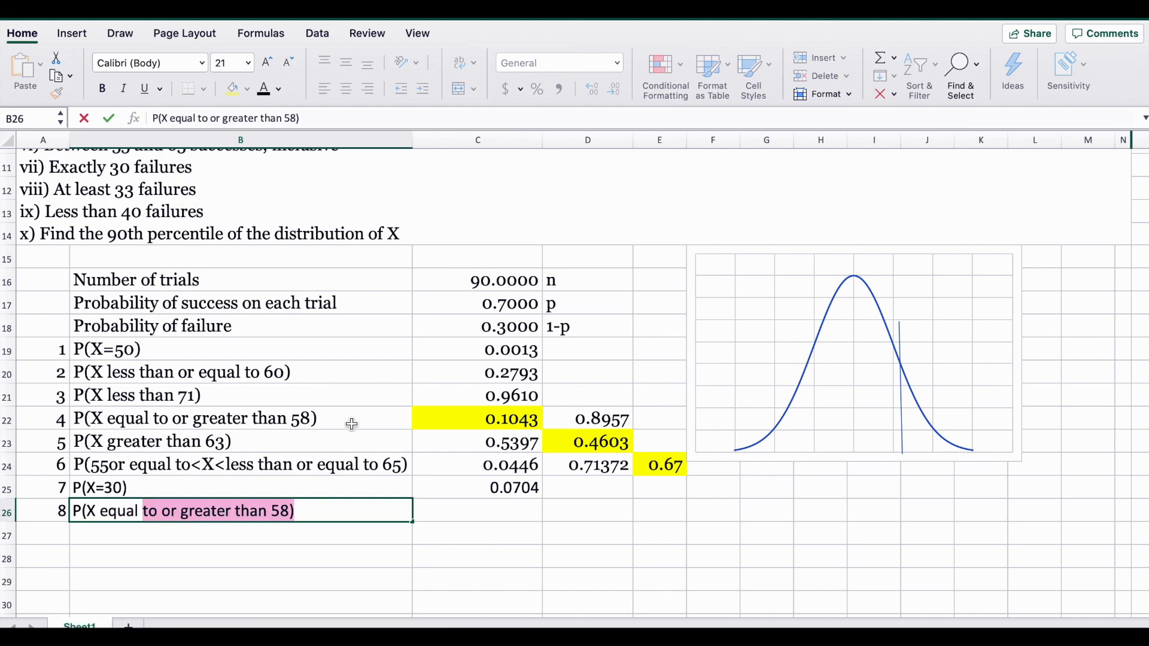
pyautogui.click(288, 511)
pyautogui.press('BackSpace')
pyautogui.press('BackSpace')
pyautogui.write('33')
pyautogui.press('Return')
pyautogui.click(289, 512)
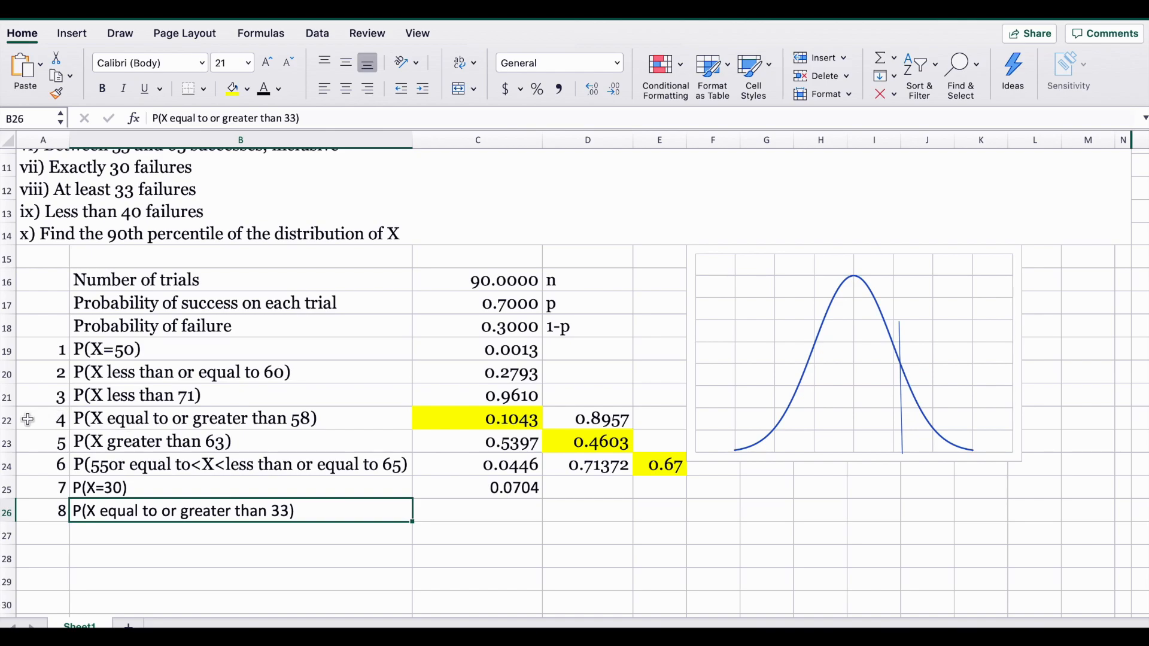
# Highlight the whole rows 22 and 26 in yellow and review the formulas of event 4 in C22 and D22.
pyautogui.click(7, 418)
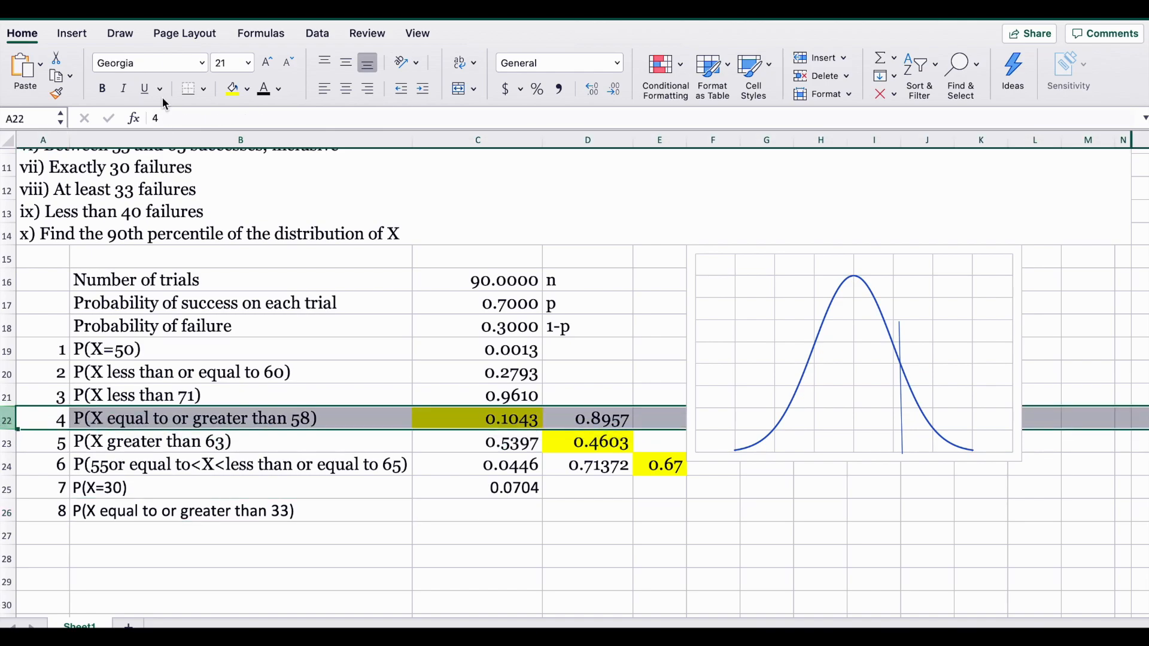
pyautogui.click(233, 88)
pyautogui.click(7, 511)
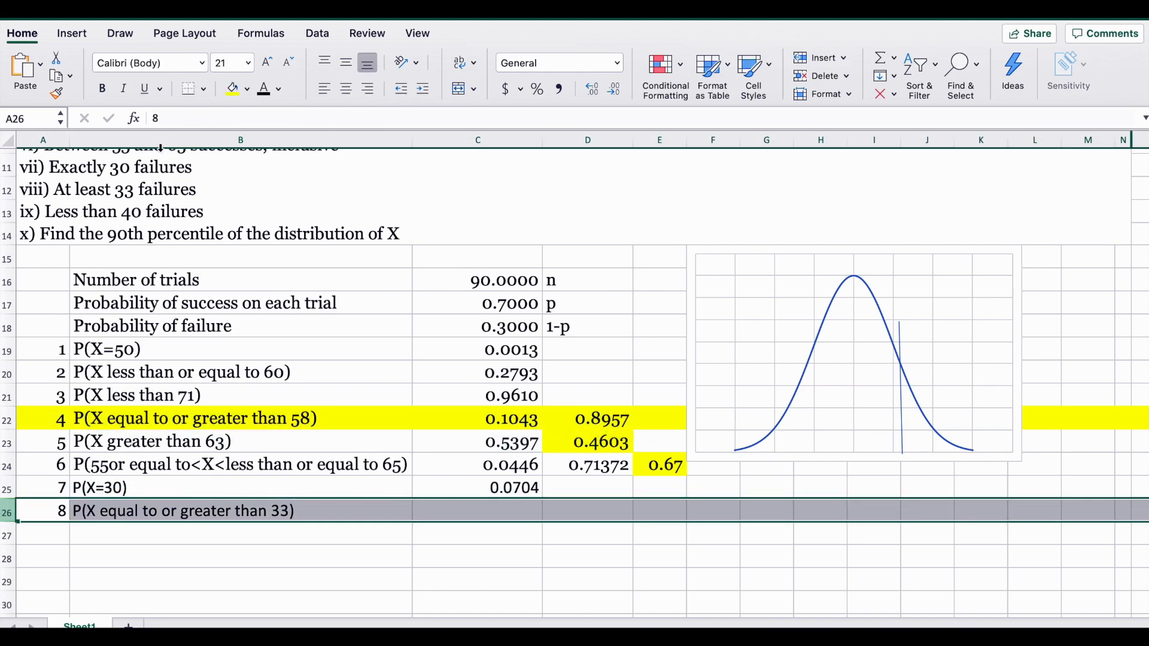
pyautogui.click(233, 89)
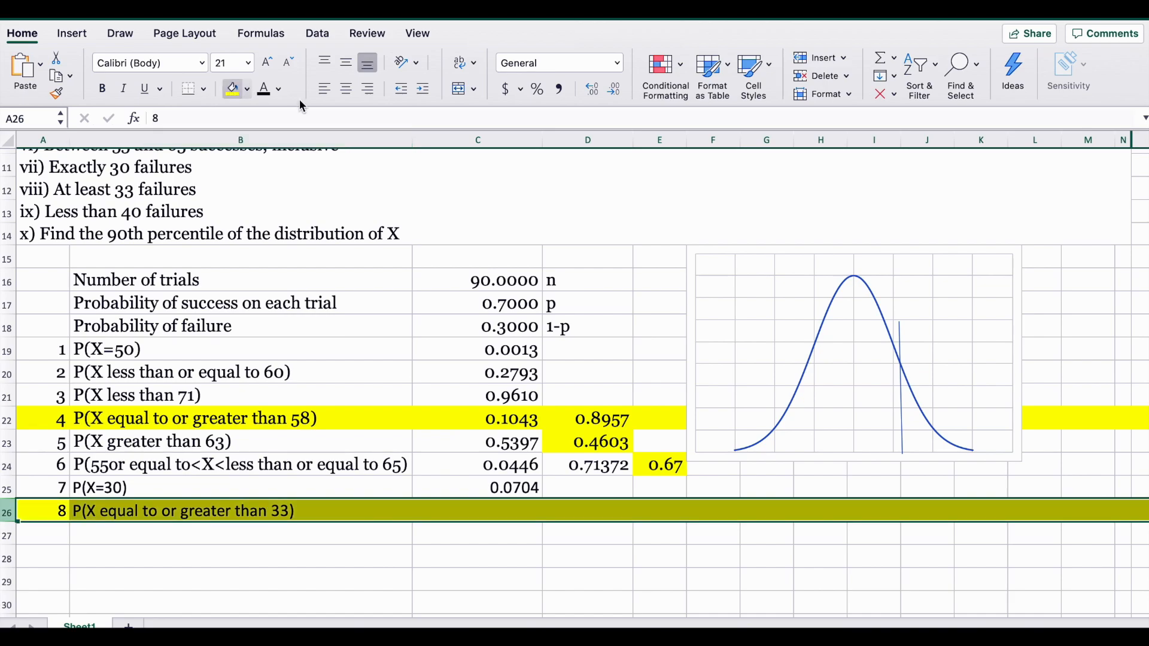
pyautogui.click(510, 419)
pyautogui.click(588, 424)
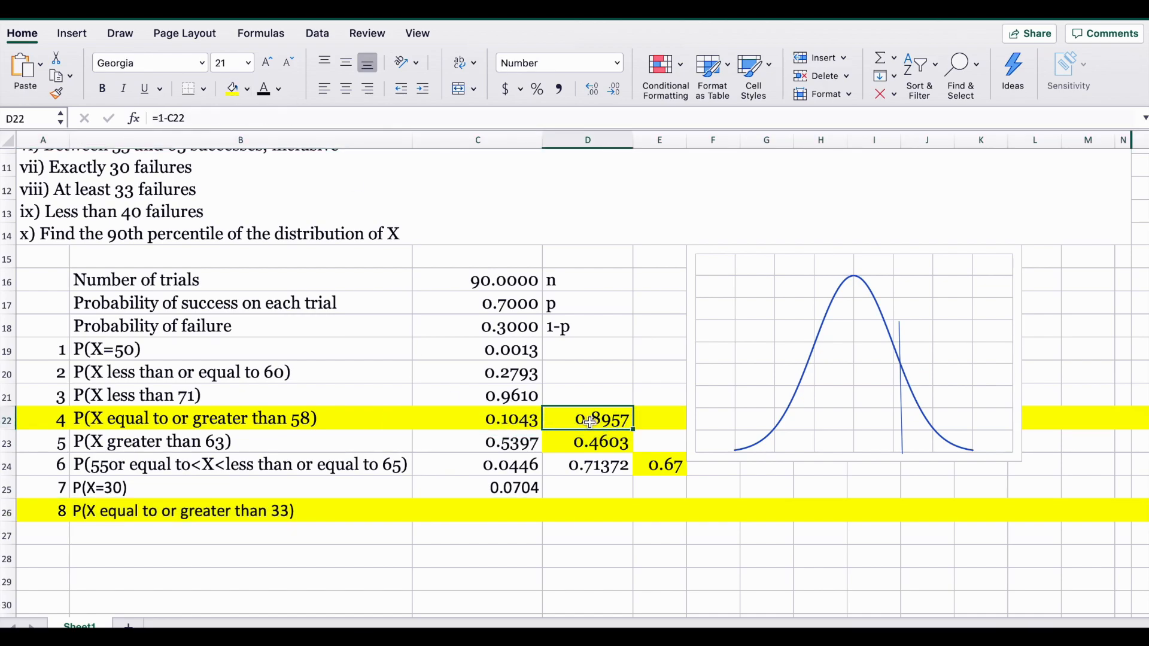
pyautogui.click(518, 422)
# Calculate the cumulative probability of up to 32 failures in C26 with =BINOM.DIST(32,90,.3,TRUE).
pyautogui.click(488, 515)
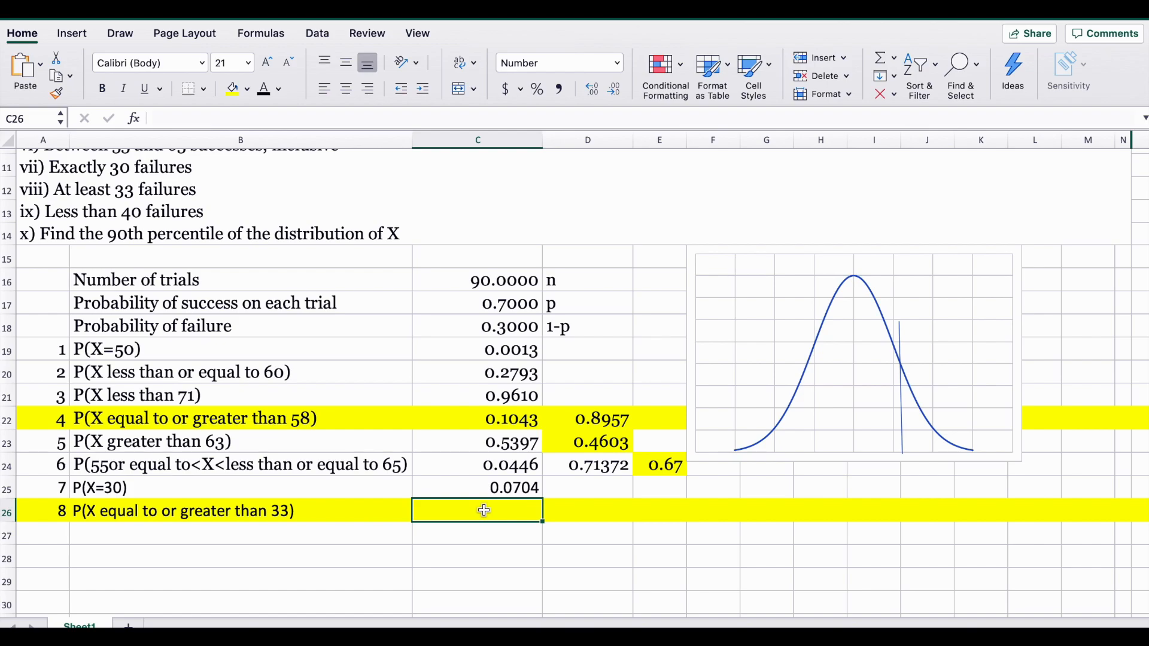
pyautogui.write('=')
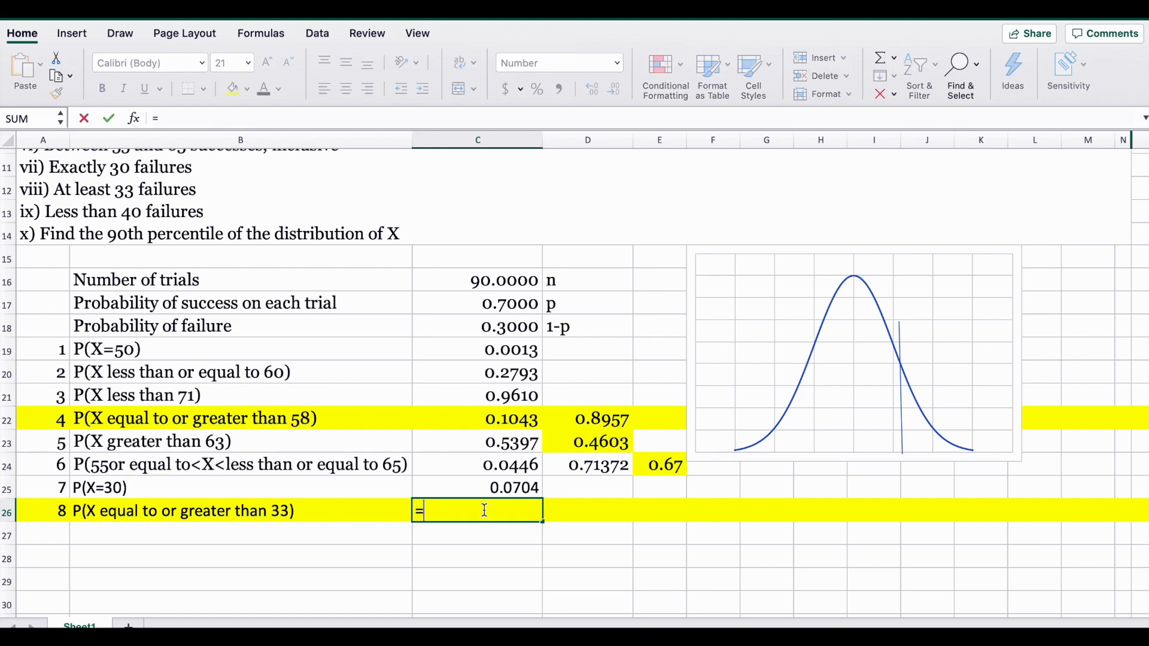
pyautogui.write('binom')
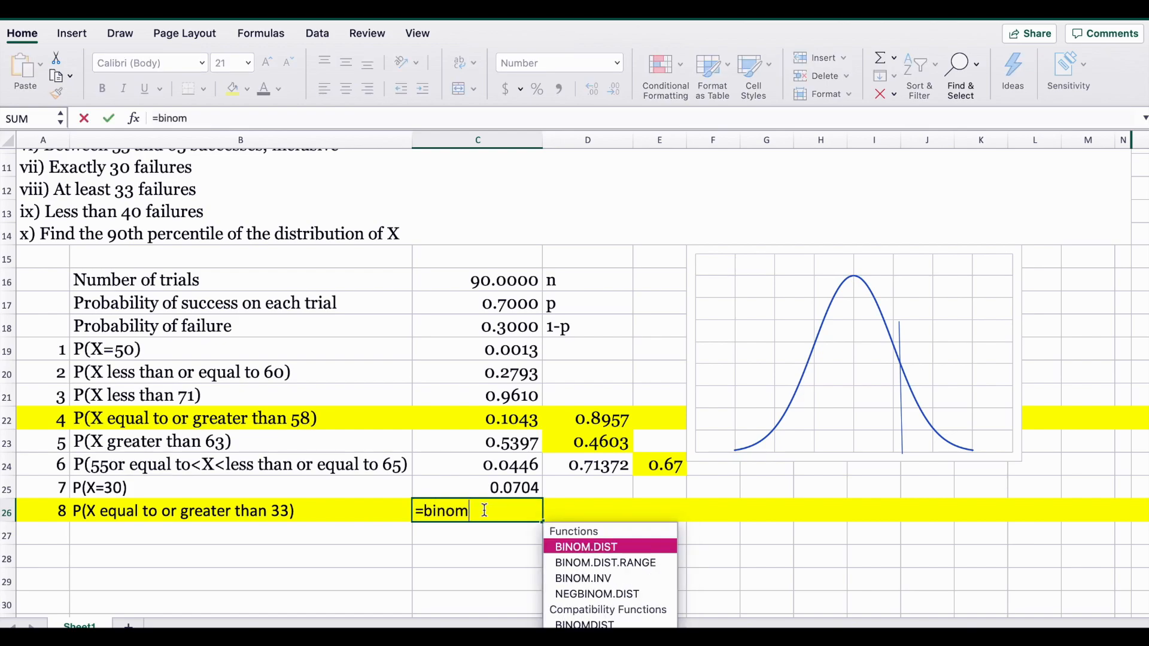
pyautogui.doubleClick(575, 544)
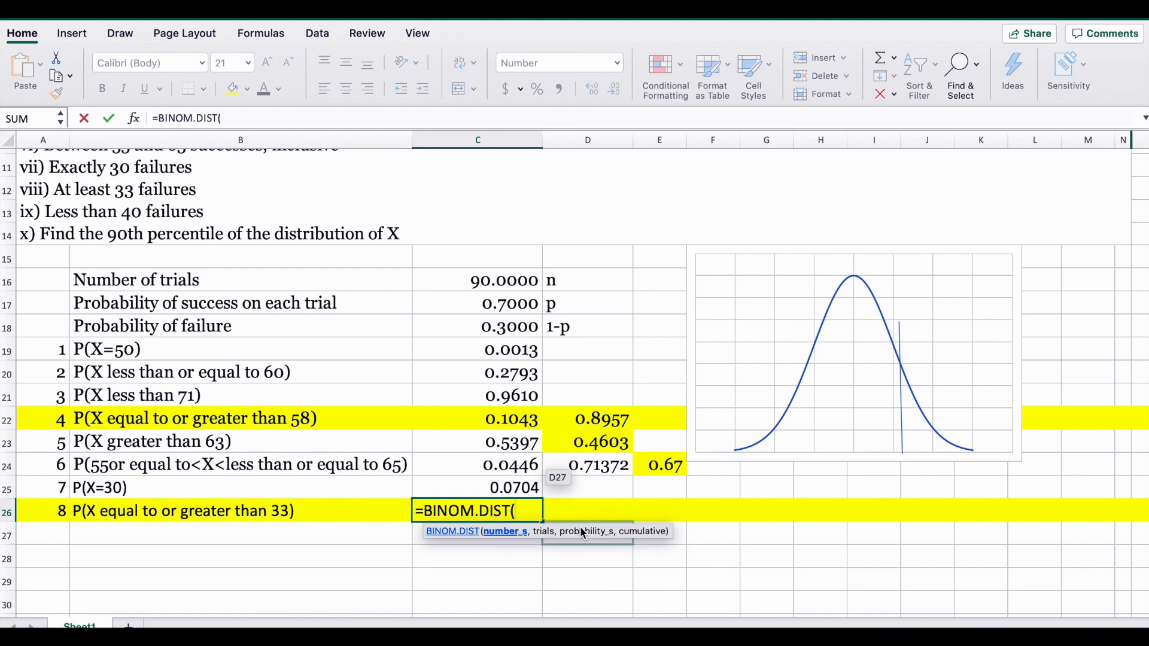
pyautogui.write('32')
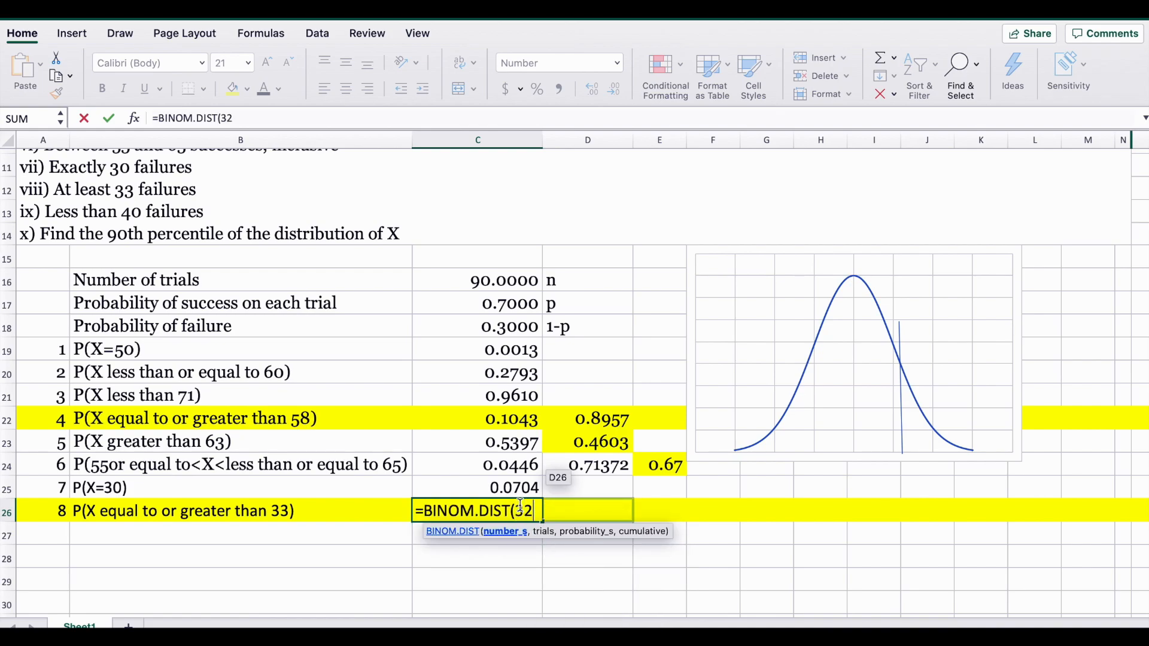
pyautogui.write(',90,')
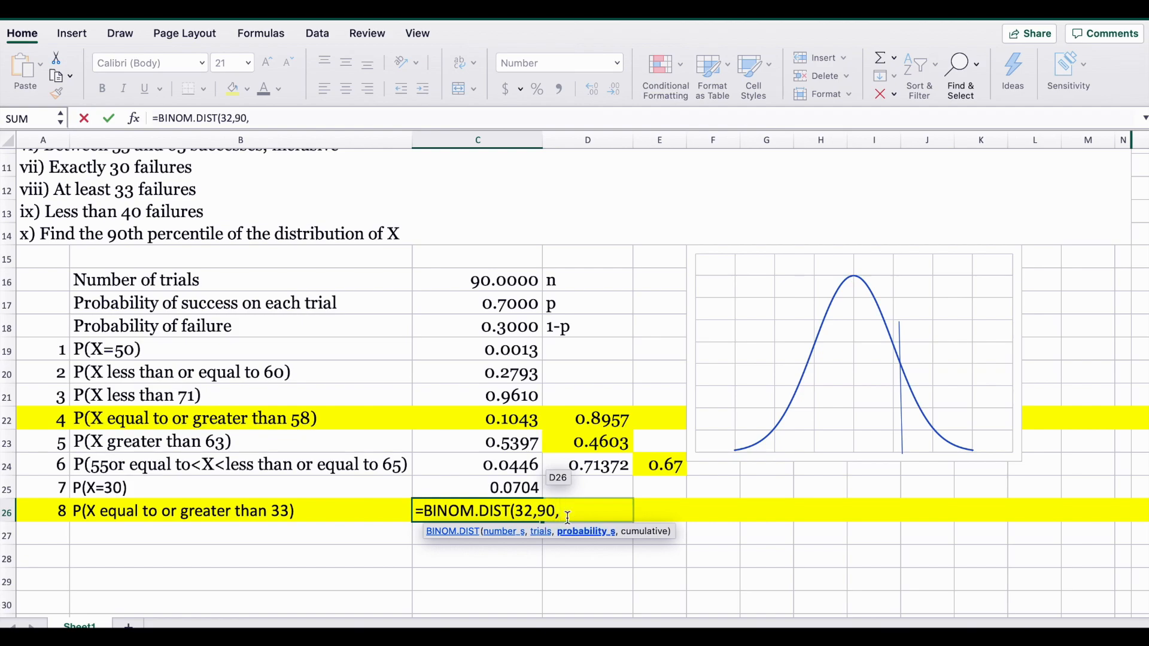
pyautogui.write('.3,')
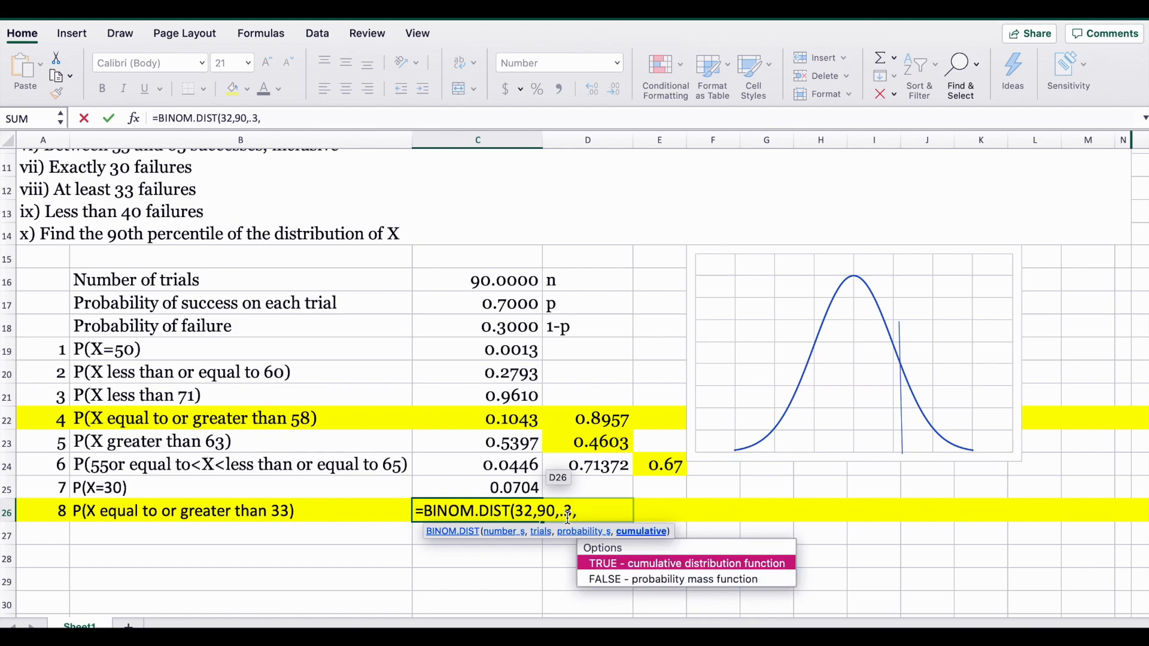
pyautogui.write('true)')
pyautogui.press('Return')
# Calculate the probability of at least 33 failures in D26 with the complement formula =1-C26.
pyautogui.click(573, 510)
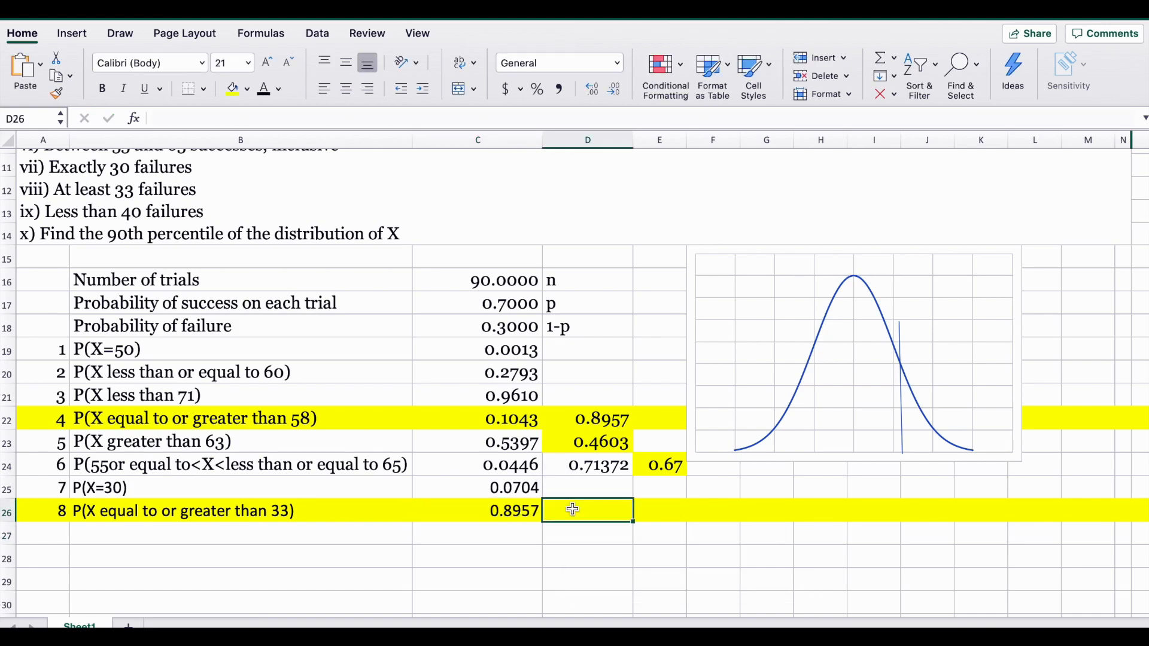
pyautogui.write('=1-')
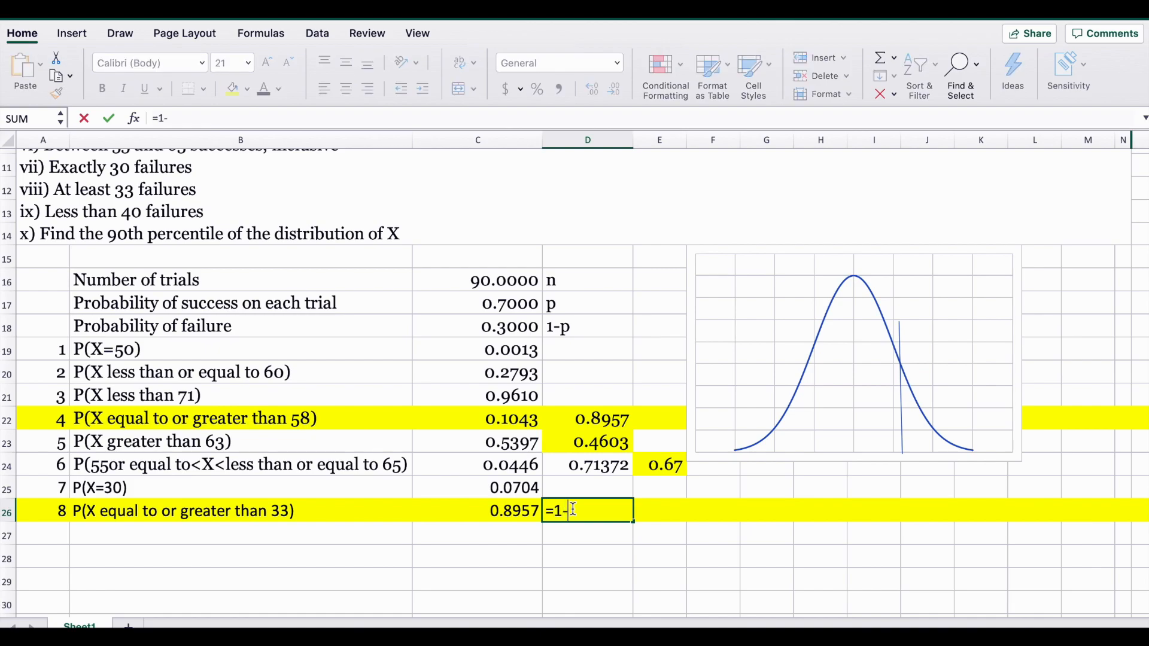
pyautogui.click(507, 514)
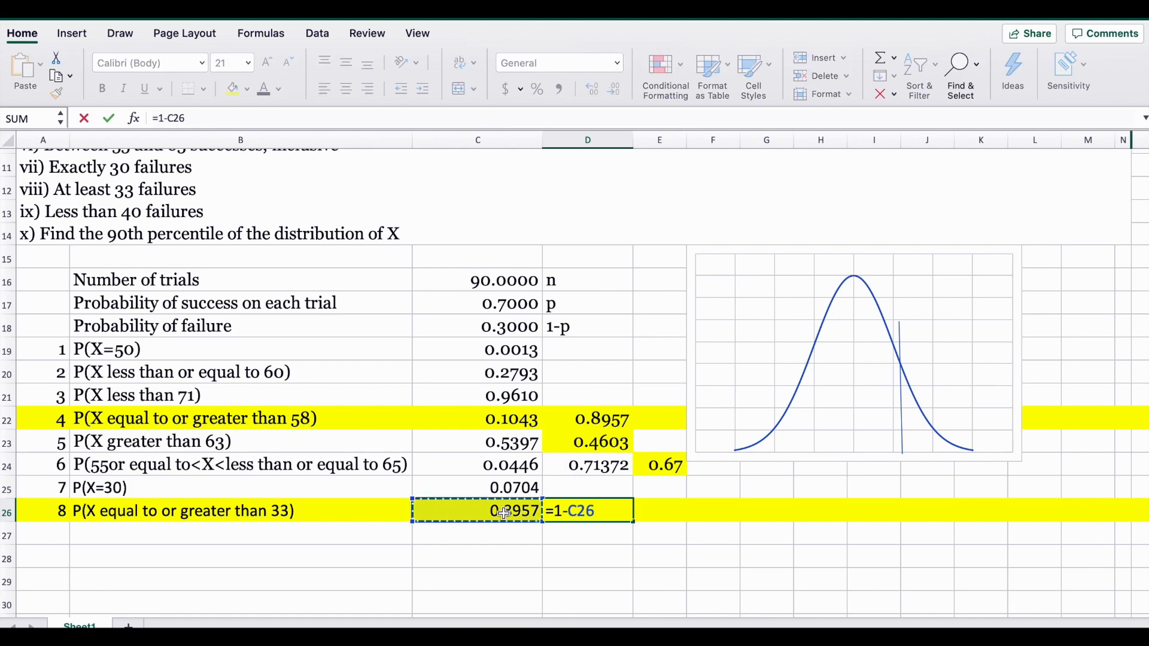
pyautogui.press('Return')
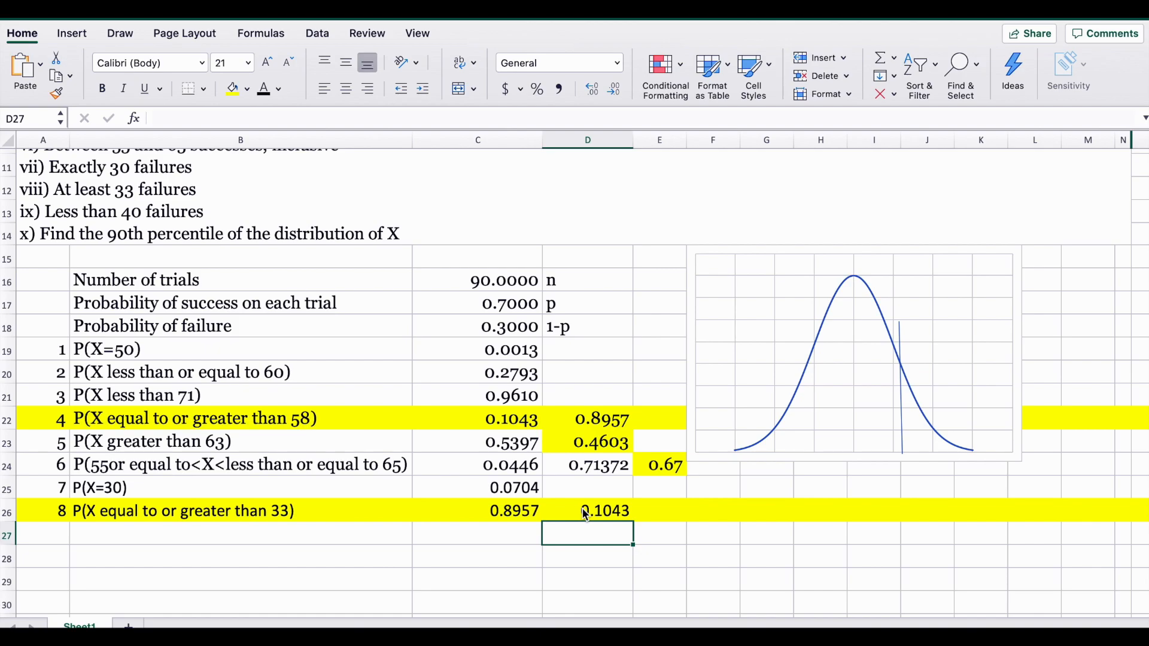
pyautogui.click(586, 515)
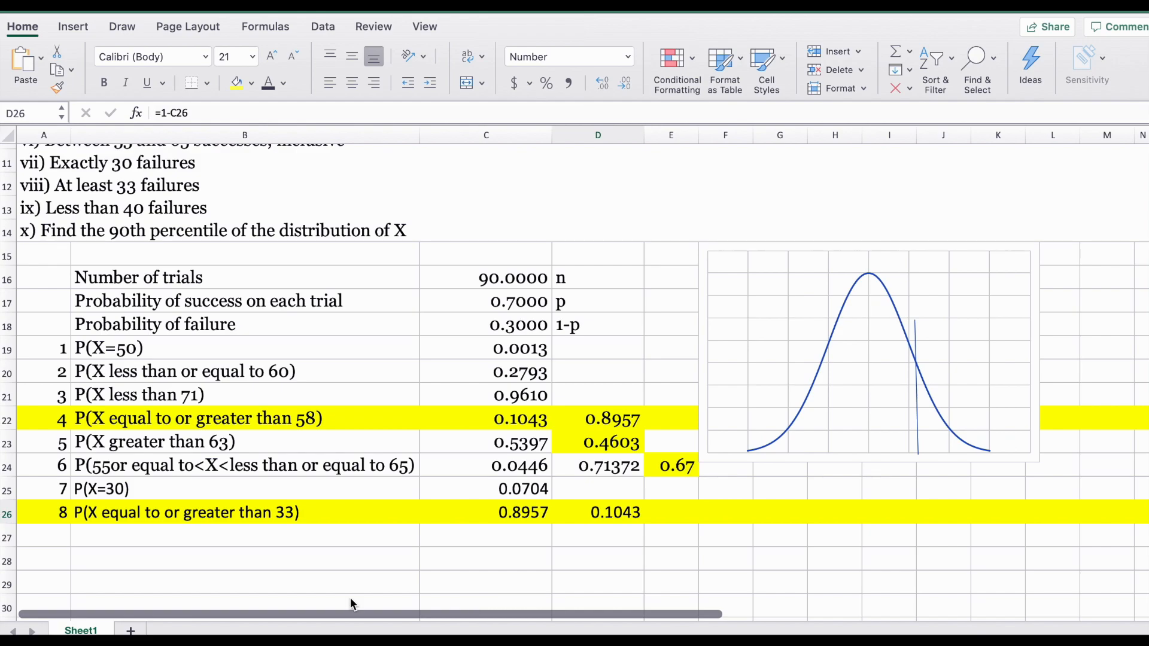
# Number the ninth event 9 in A27 and label it P(40<X) in B27.
pyautogui.click(46, 536)
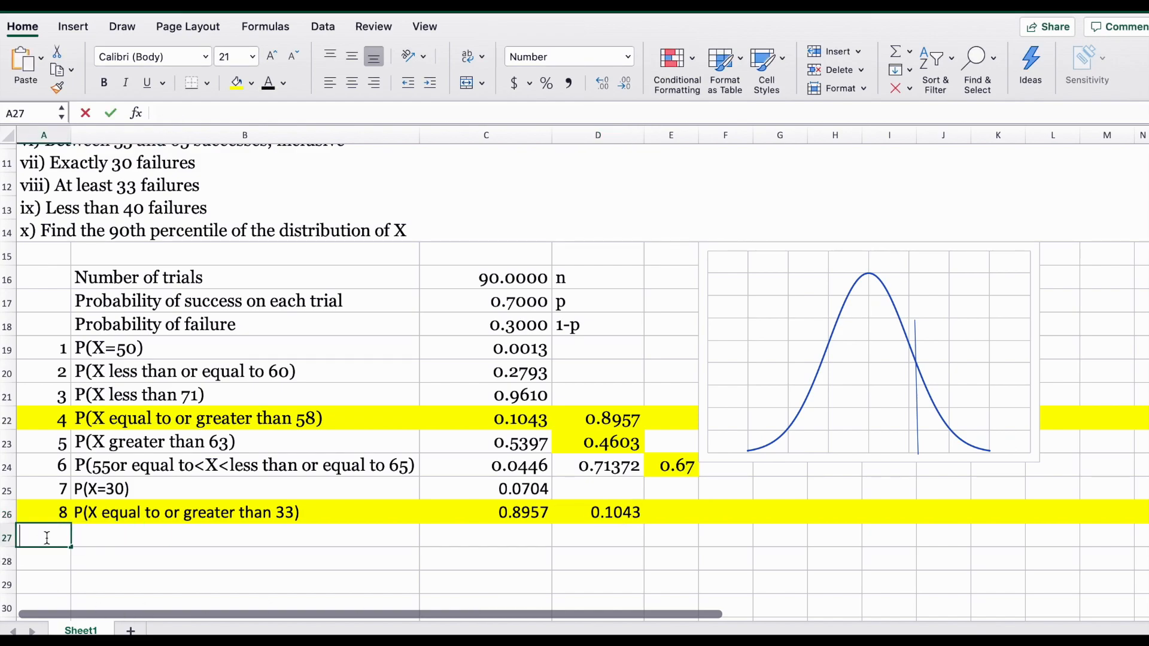
pyautogui.write('9')
pyautogui.click(127, 526)
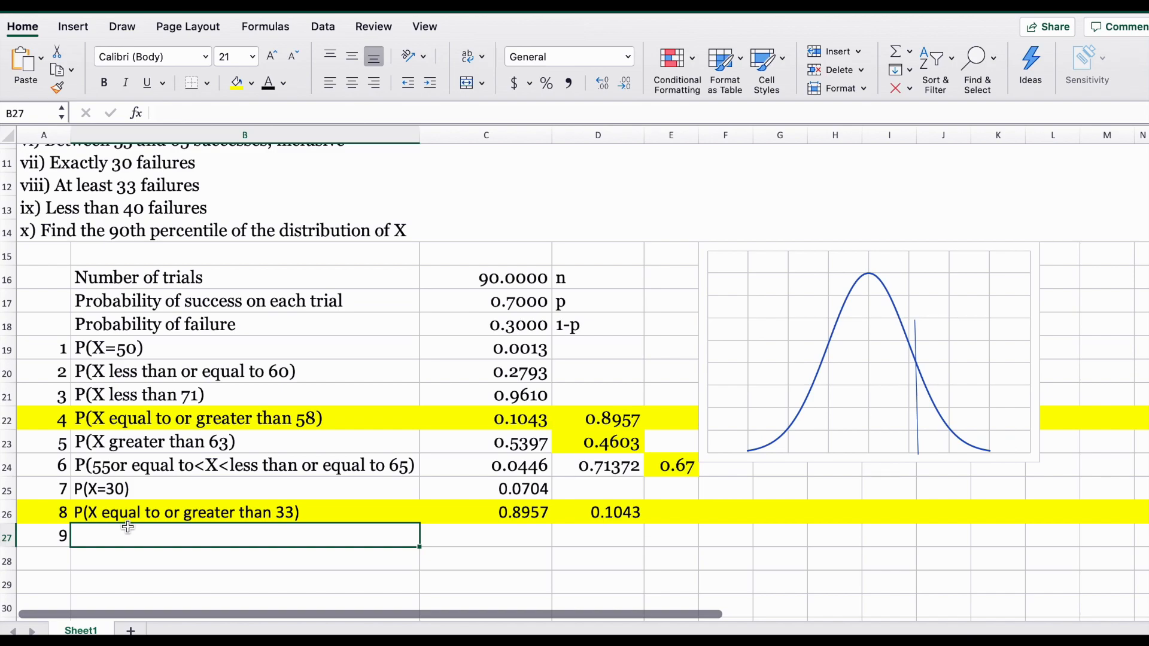
pyautogui.write('P(')
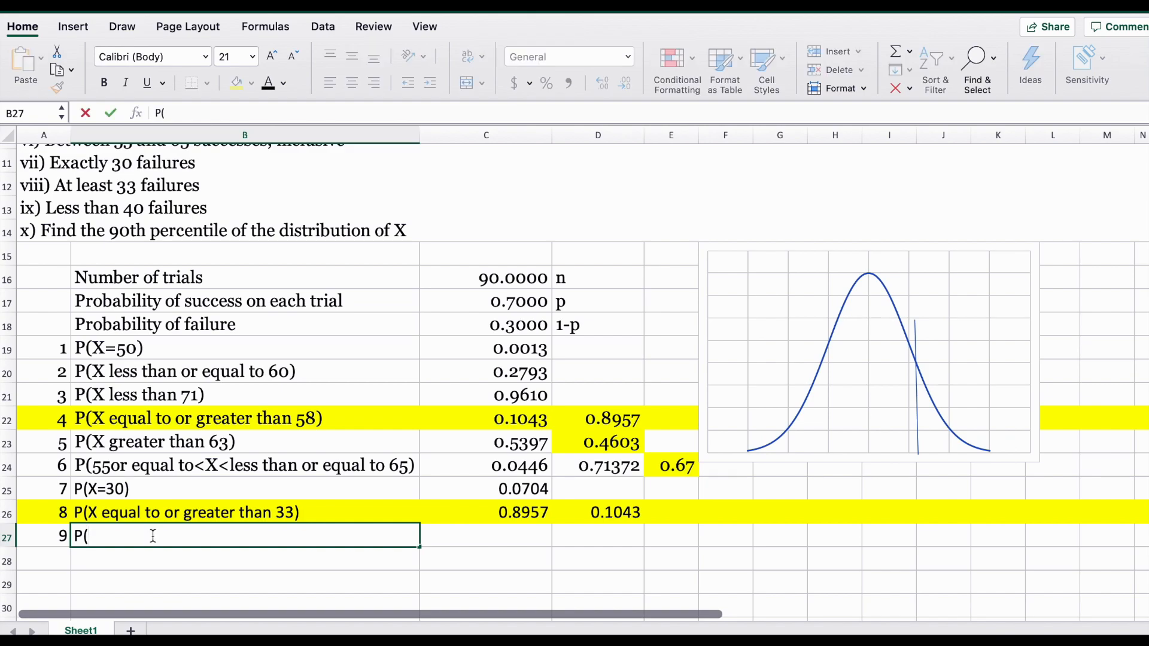
pyautogui.write('40<X)')
pyautogui.press('Return')
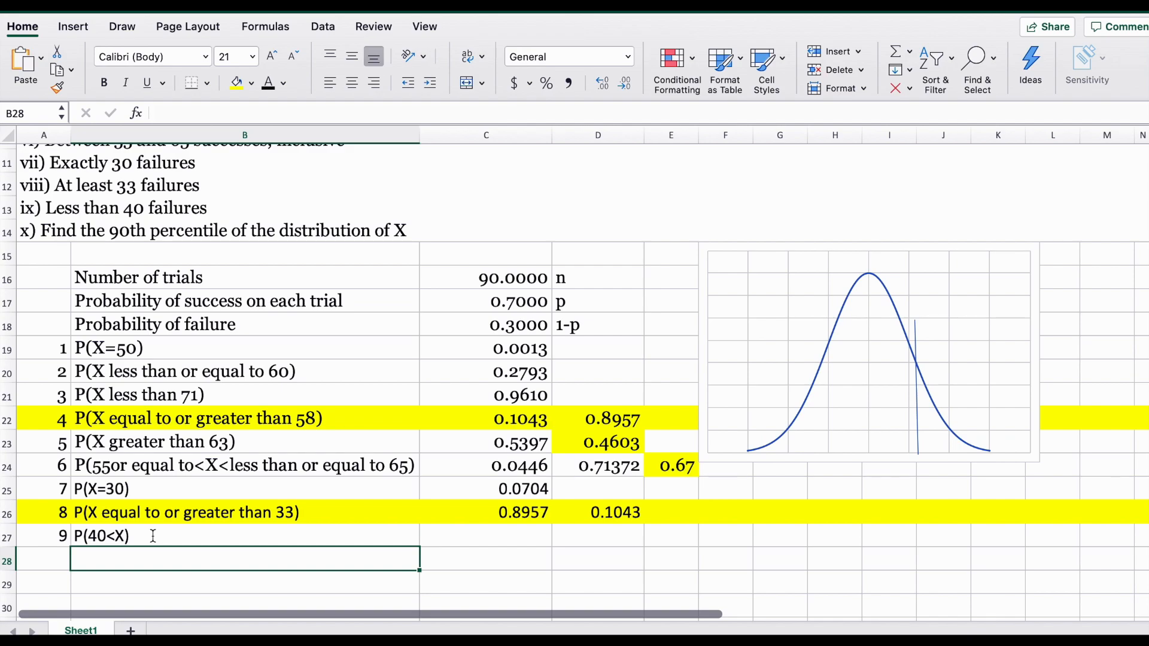
# Calculate the cumulative probability of up to 40 failures in C27 with =BINOM.DIST(40,90,.3,TRUE).
pyautogui.click(501, 537)
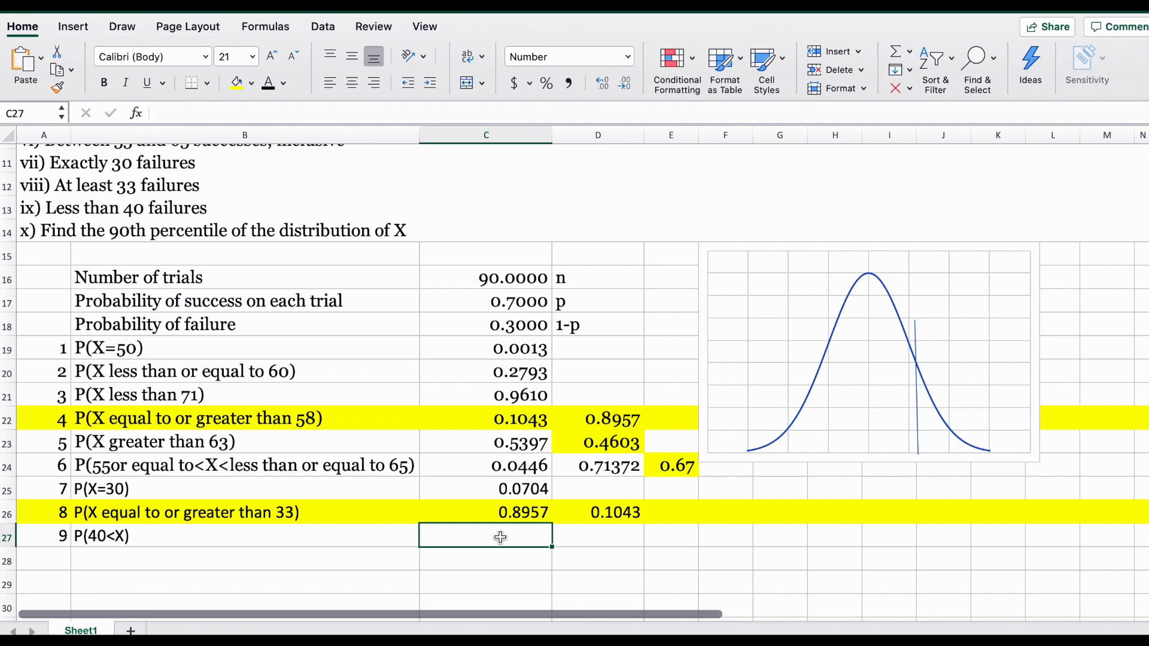
pyautogui.write('=bin')
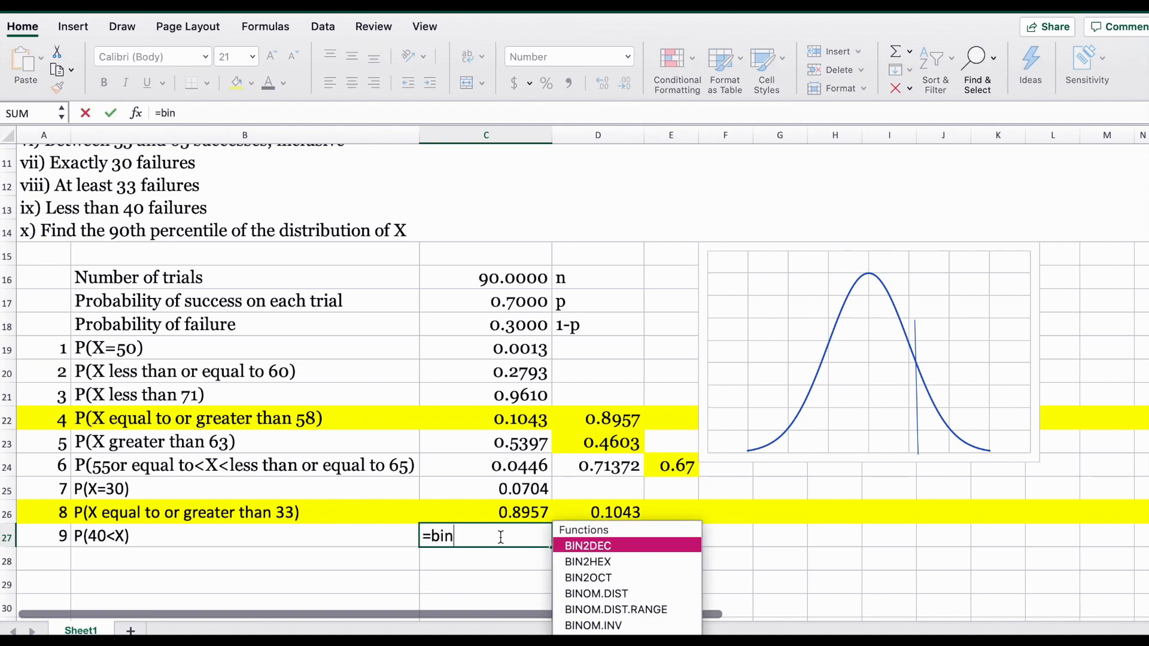
pyautogui.write('om')
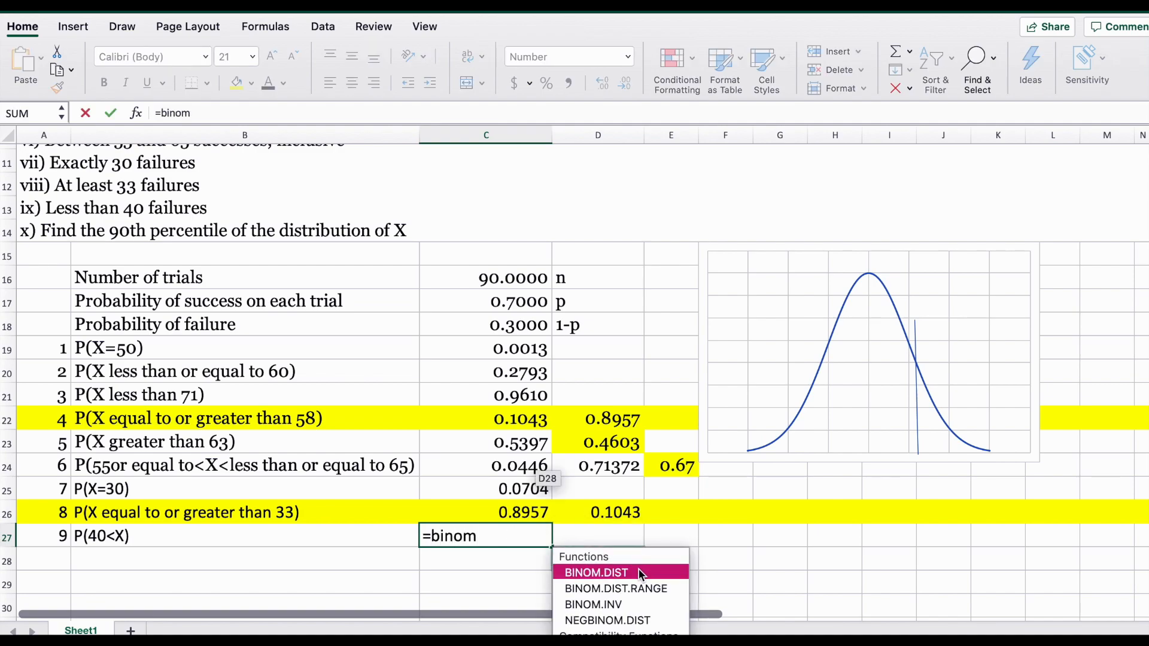
pyautogui.doubleClick(638, 568)
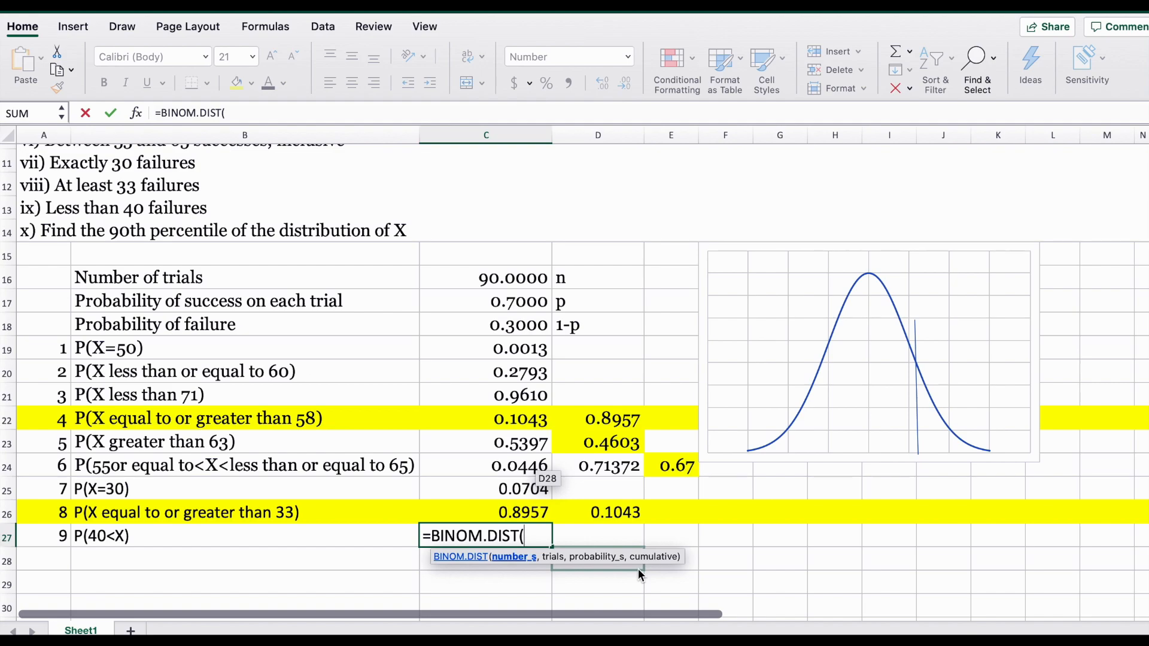
pyautogui.write('40,')
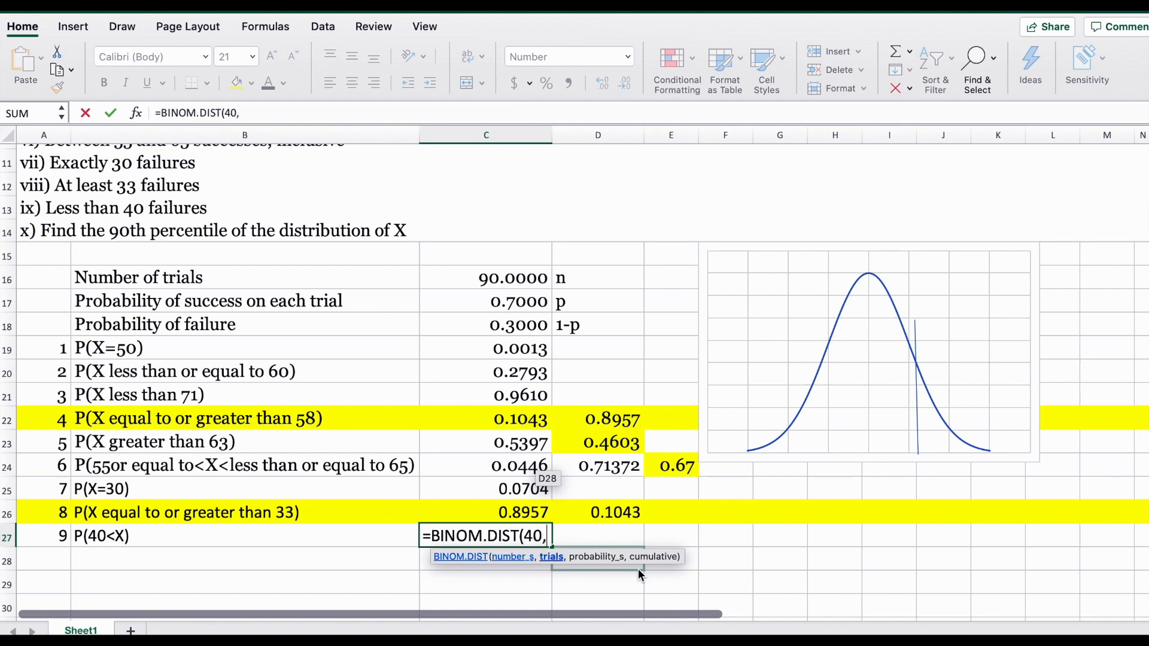
pyautogui.write('90,')
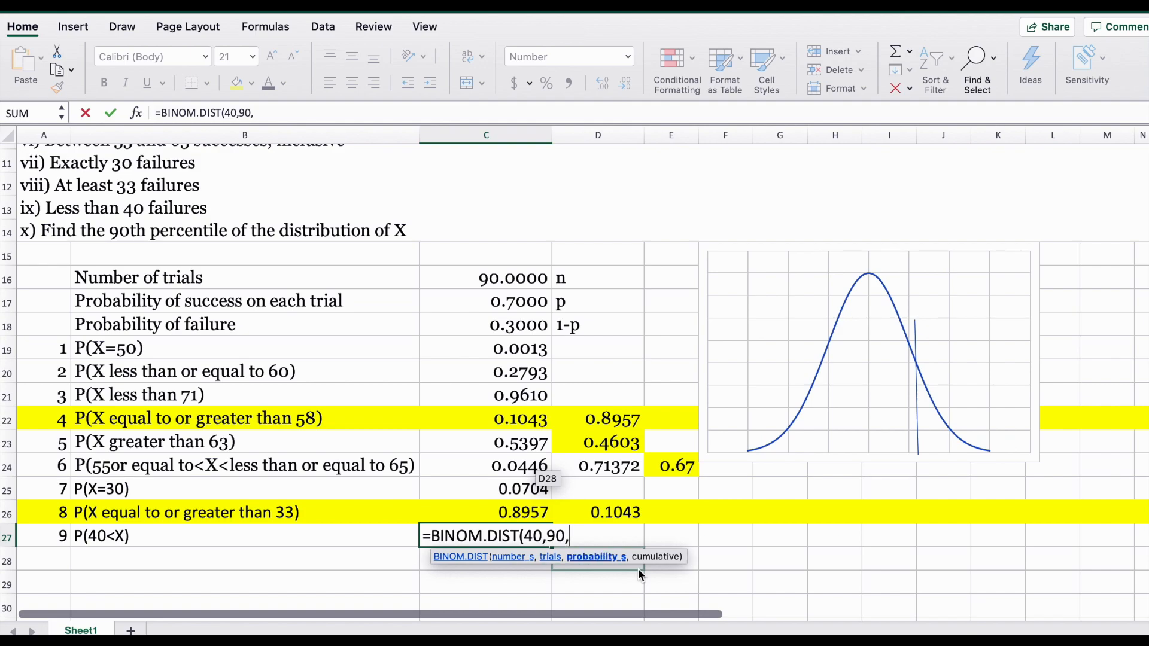
pyautogui.write('.3,')
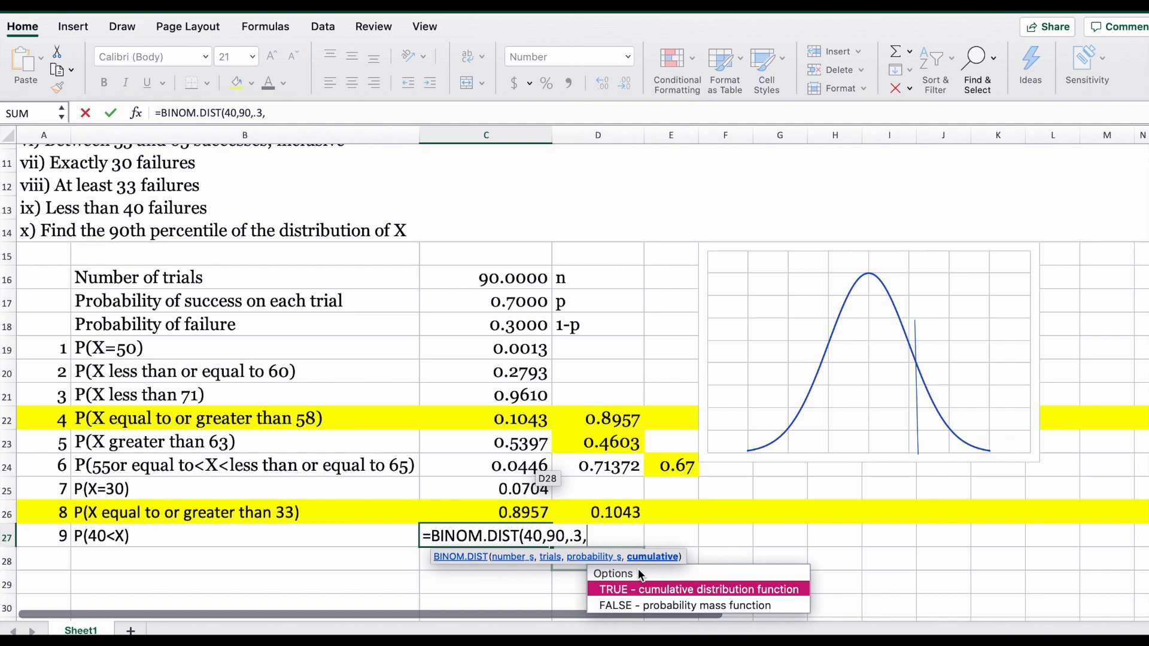
pyautogui.write('true')
pyautogui.press('Return')
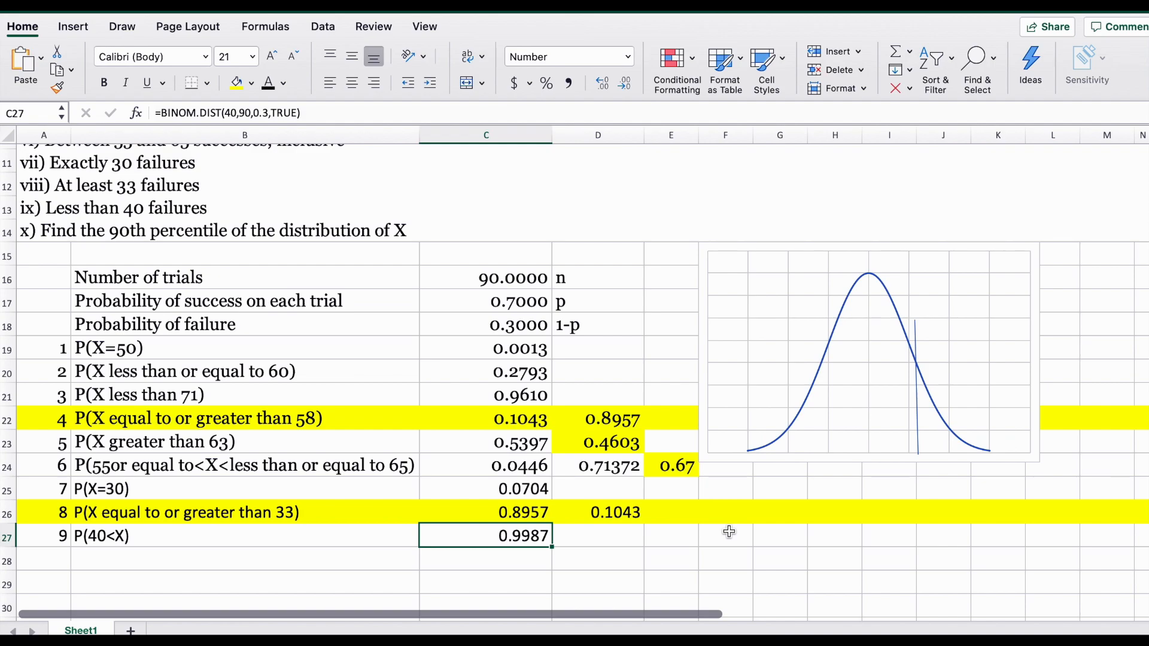
# Number the tenth item 10 in A28 and label it 90th percentile in B28.
pyautogui.click(289, 569)
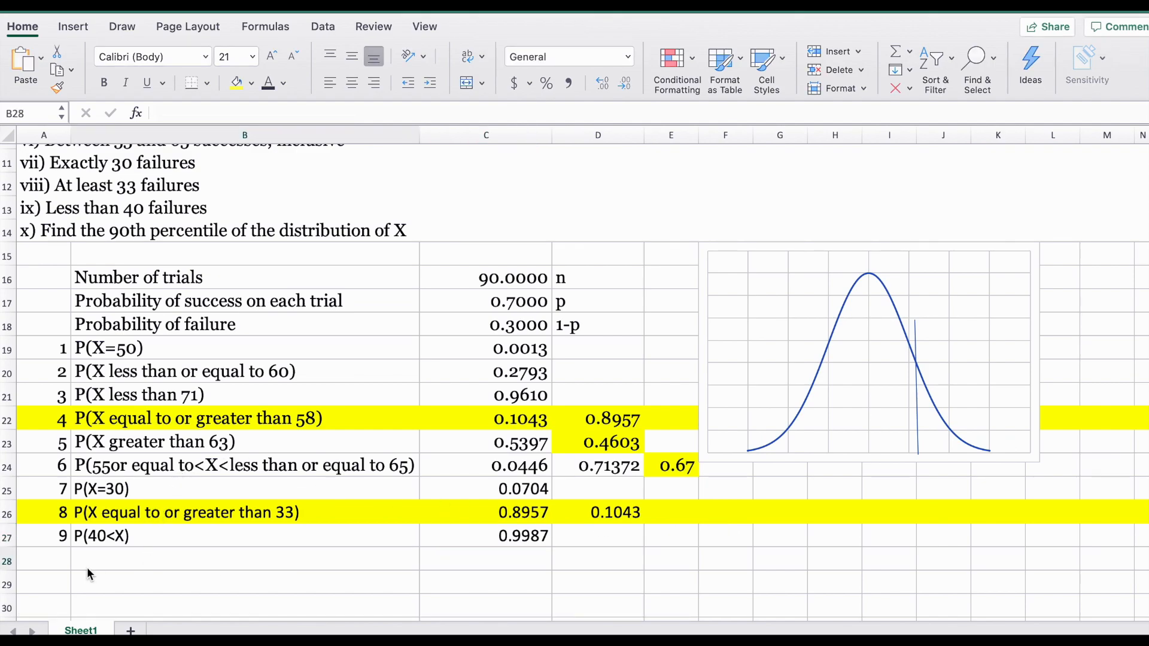
pyautogui.click(57, 556)
pyautogui.write('10')
pyautogui.press('Tab')
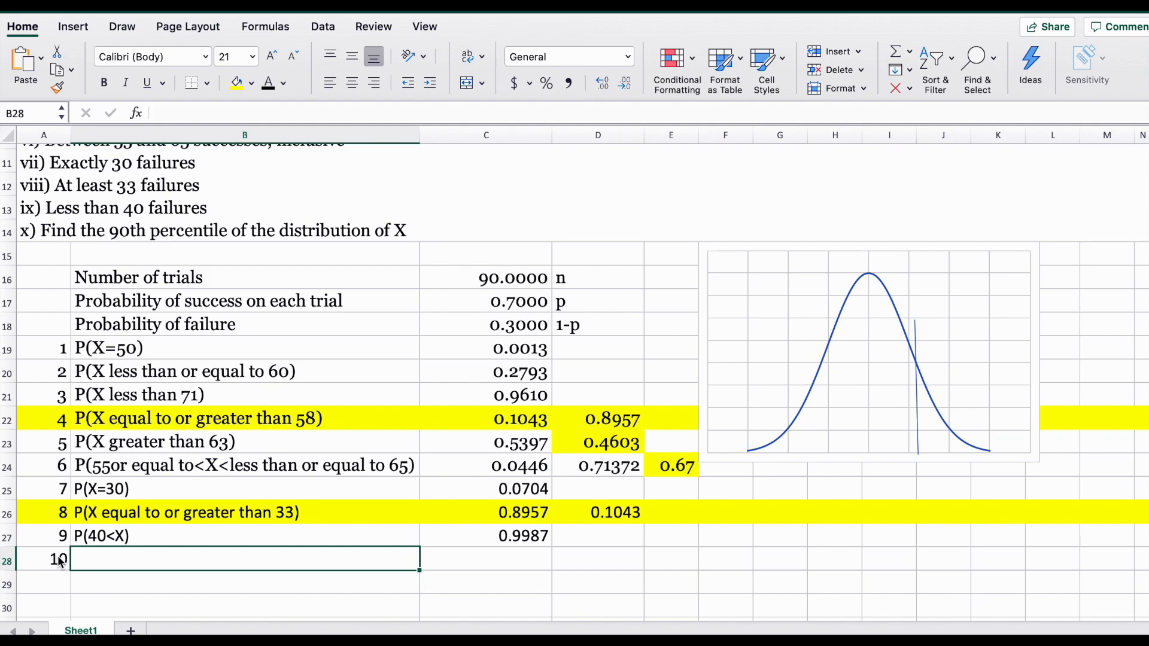
pyautogui.write('90th percentile')
pyautogui.press('Tab')
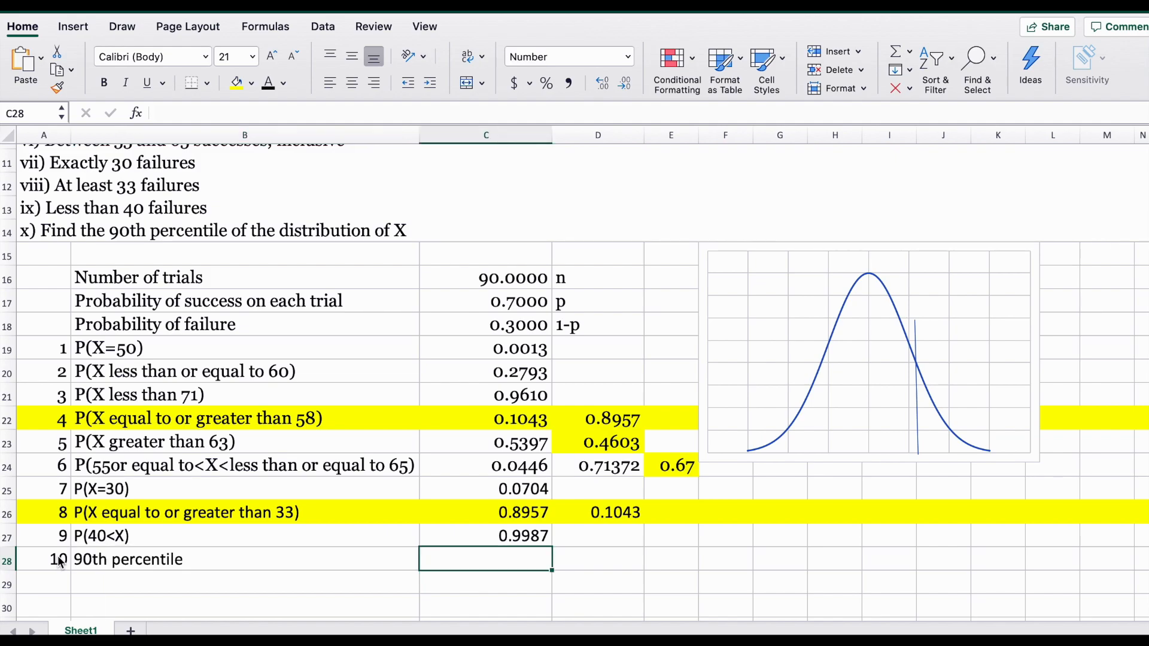
# Calculate the 90th percentile of the distribution in C28 with =BINOM.INV(90,.7,.90).
pyautogui.write('=')
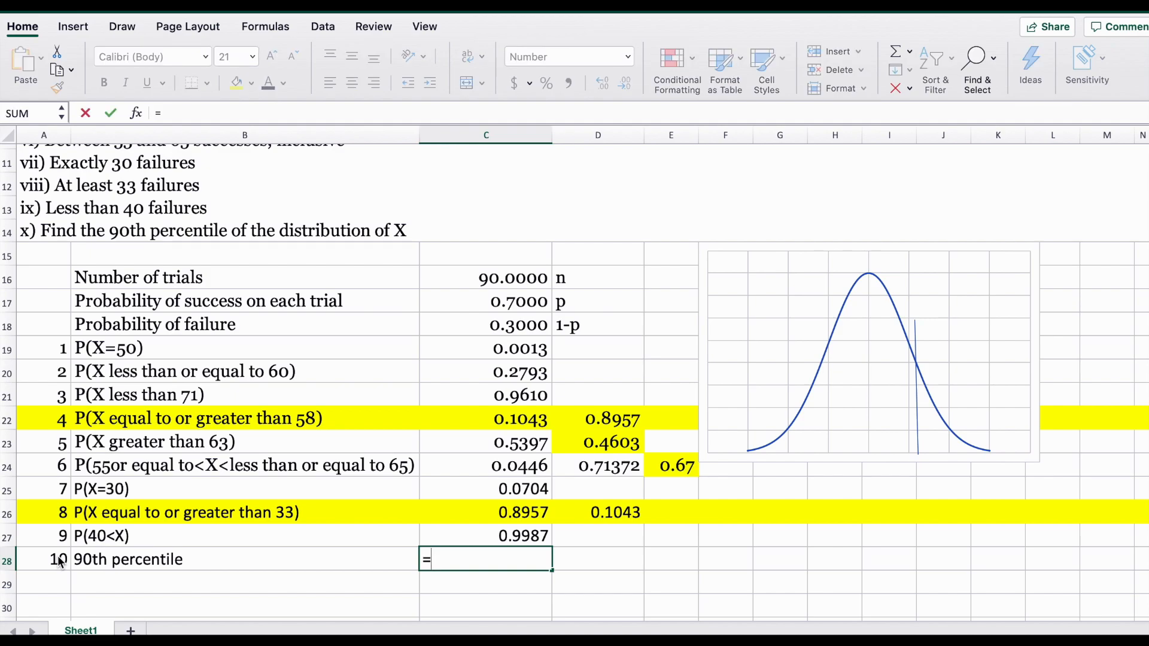
pyautogui.write('bino')
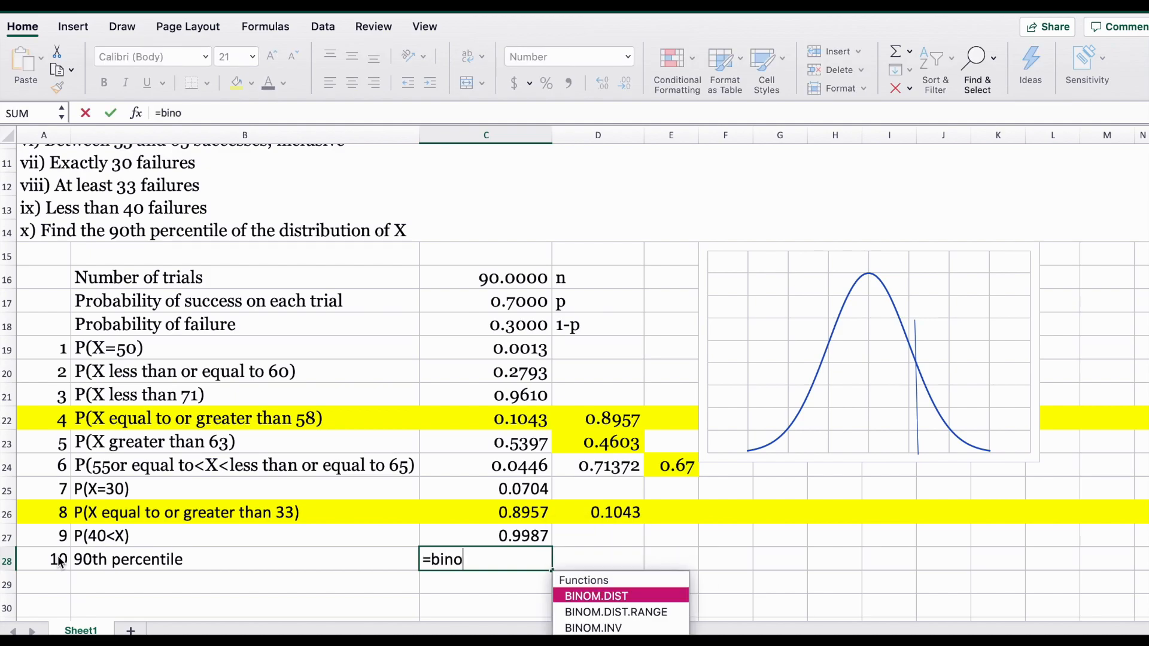
pyautogui.write('m.iv')
pyautogui.press('BackSpace')
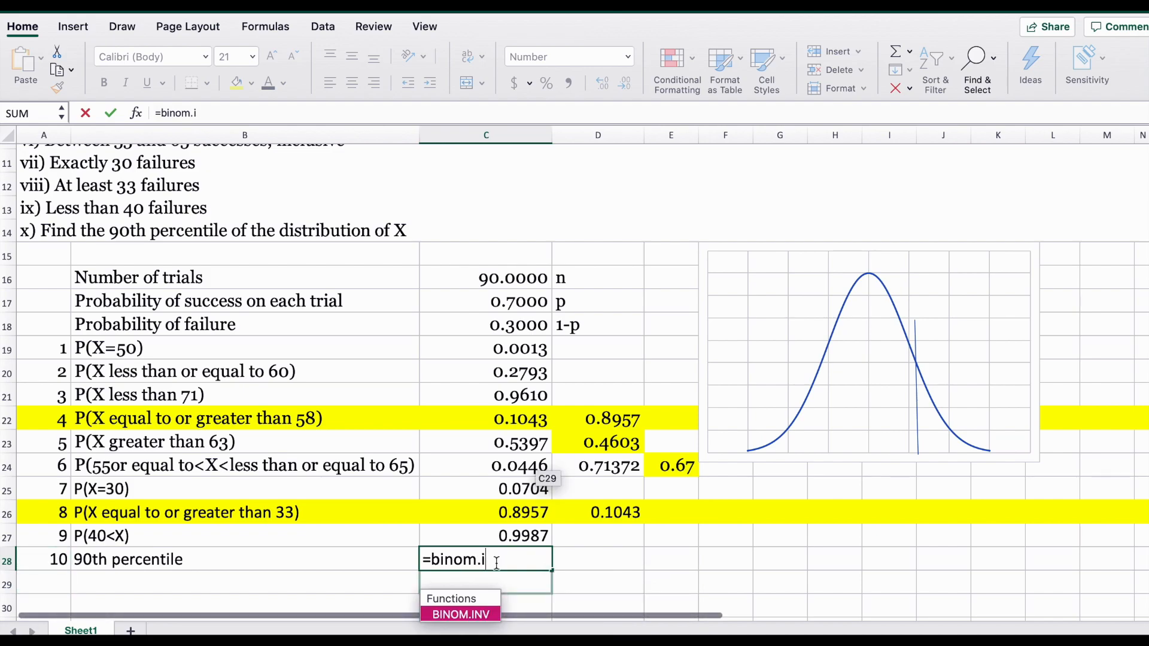
pyautogui.doubleClick(471, 613)
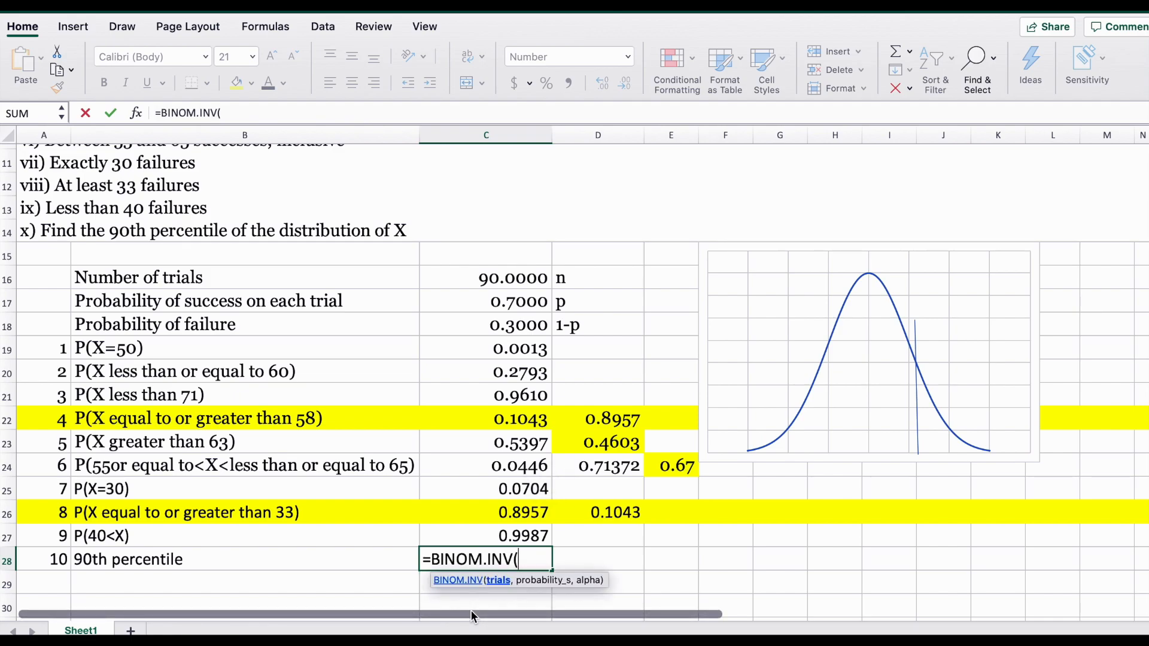
pyautogui.write('90,')
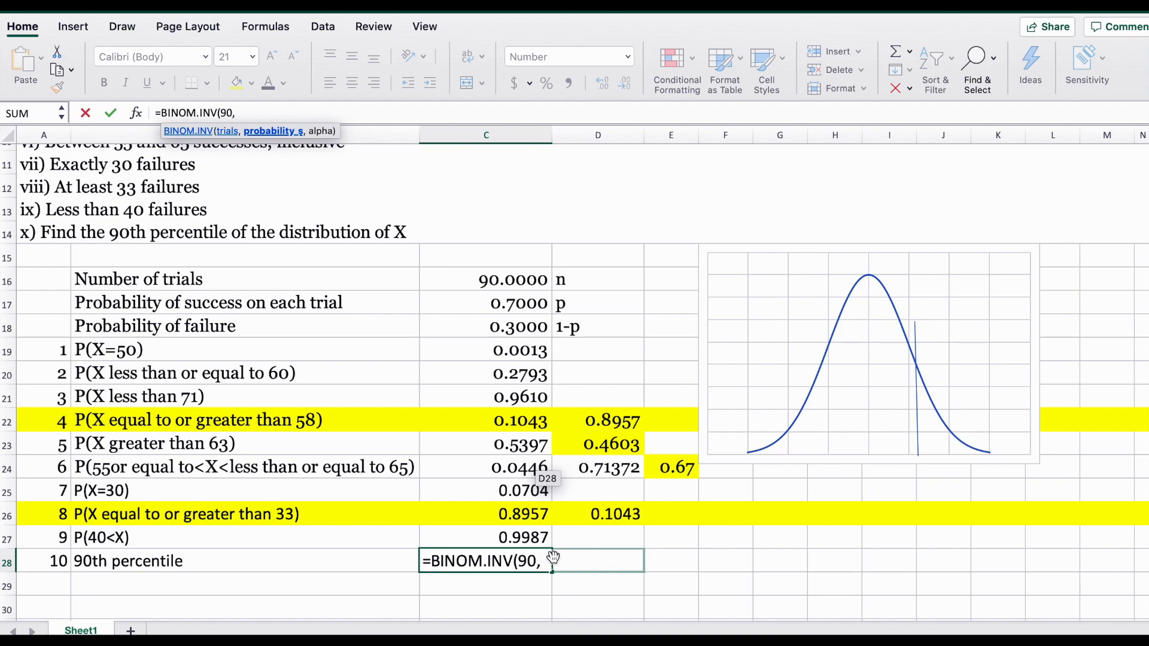
pyautogui.write('.7,')
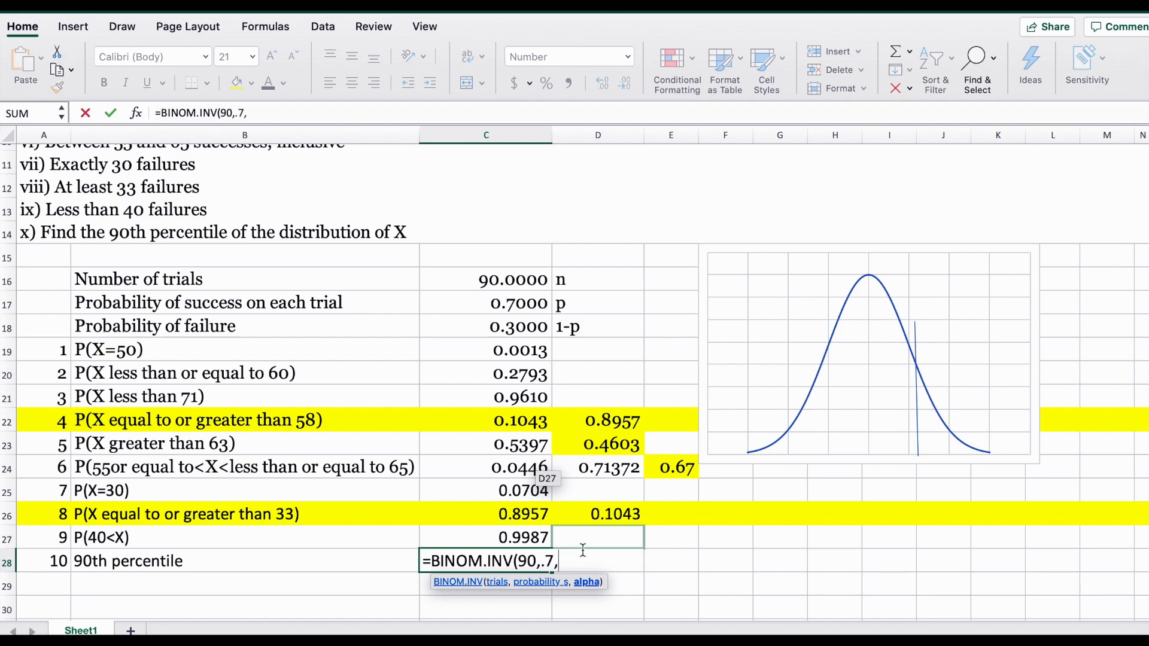
pyautogui.write('.90)')
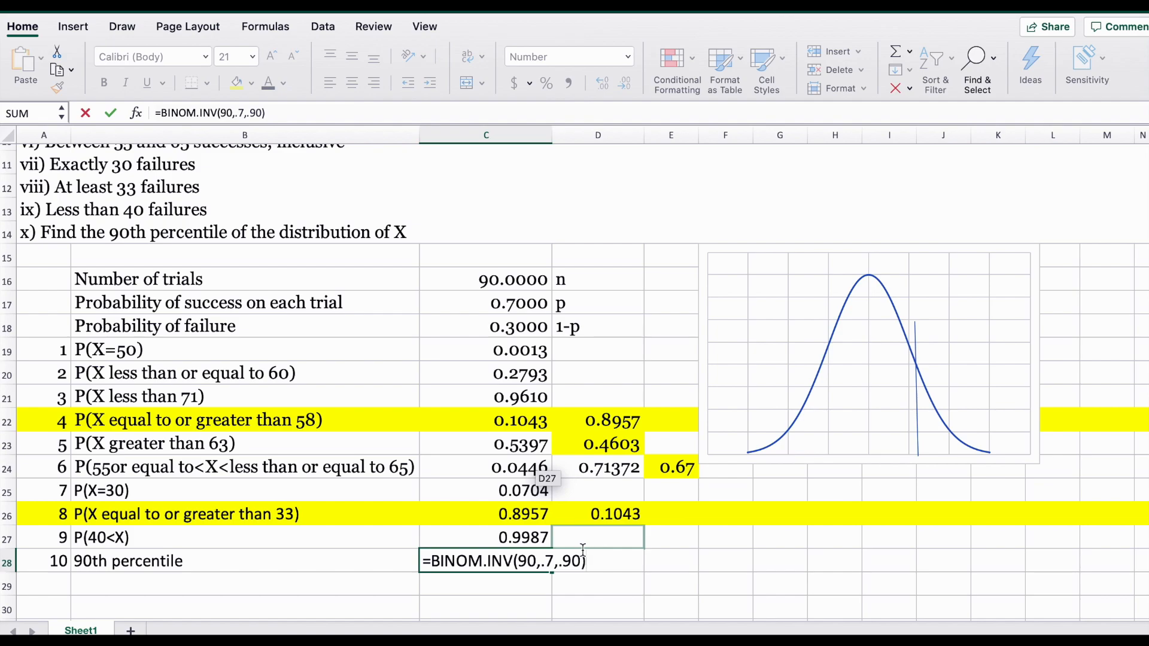
pyautogui.press('Return')
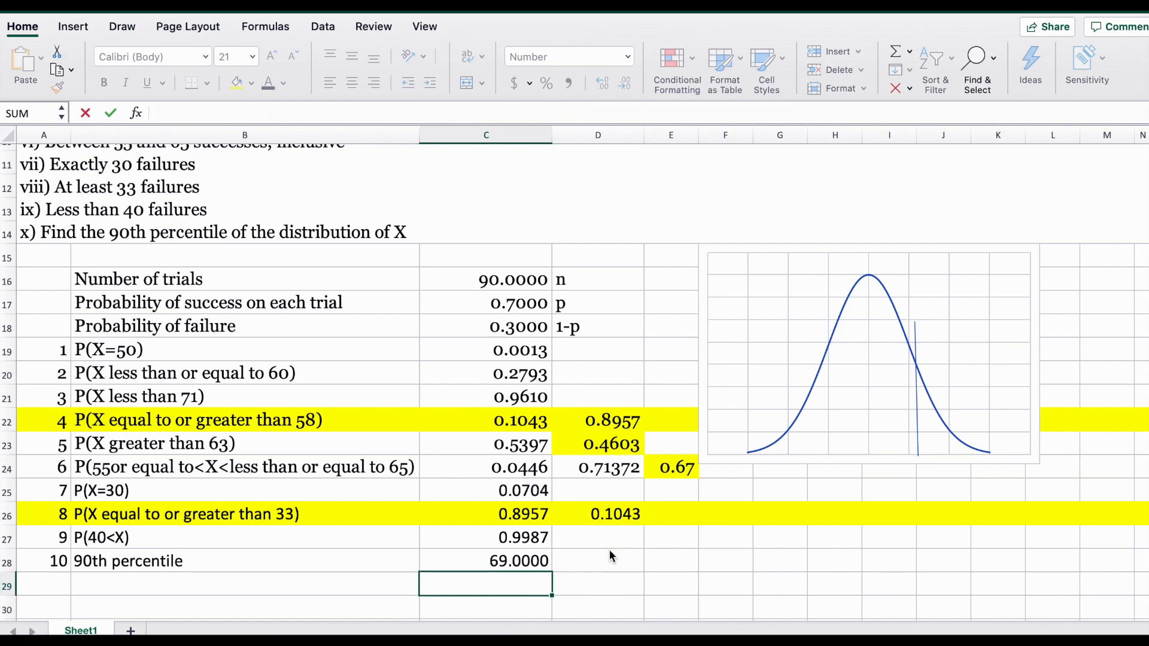
# Show the 90th percentile in C28 without decimal places and fill the cell in yellow.
pyautogui.click(492, 557)
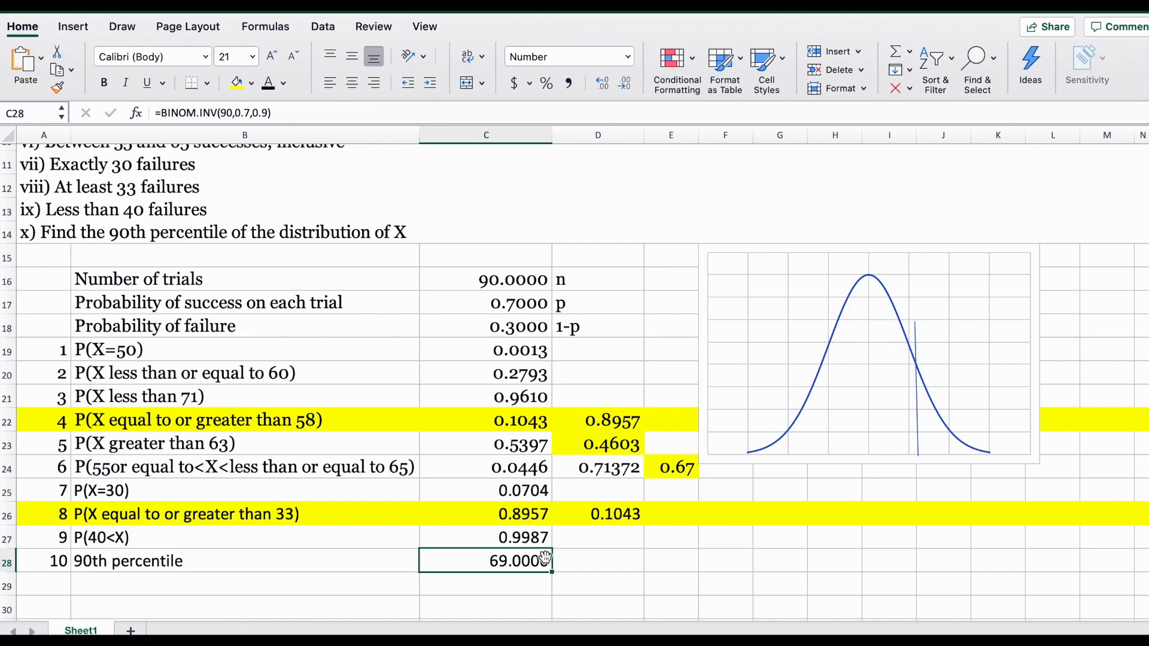
pyautogui.click(607, 82)
pyautogui.click(631, 82)
pyautogui.click(631, 82)
pyautogui.click(631, 82)
pyautogui.click(631, 82)
pyautogui.click(631, 82)
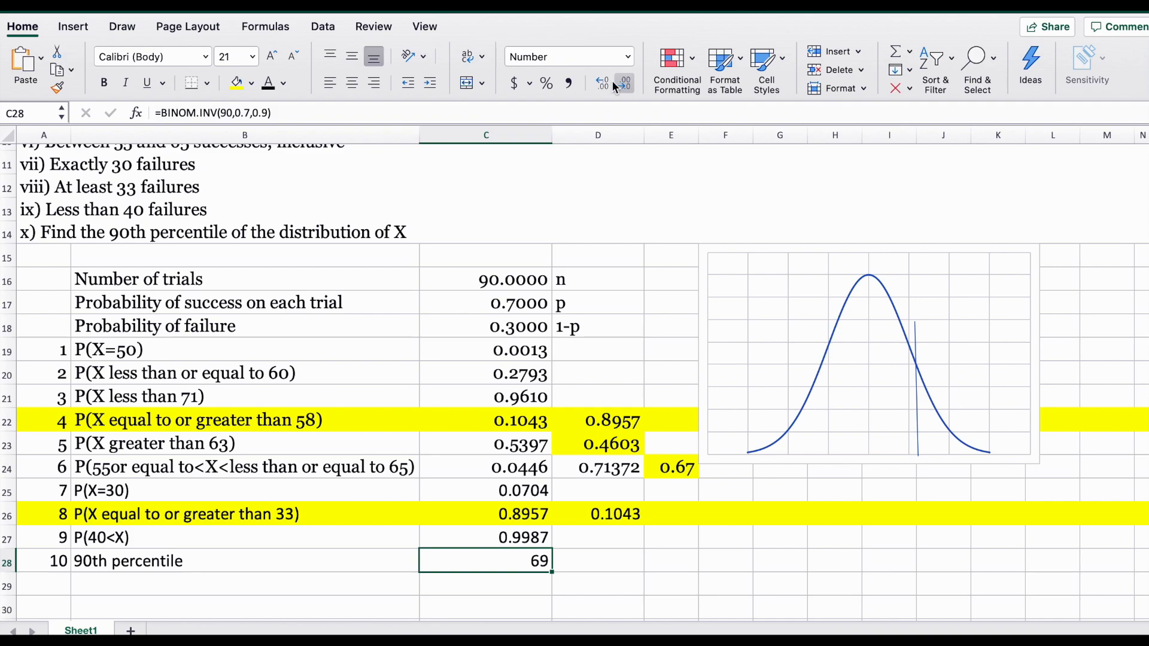
pyautogui.click(236, 82)
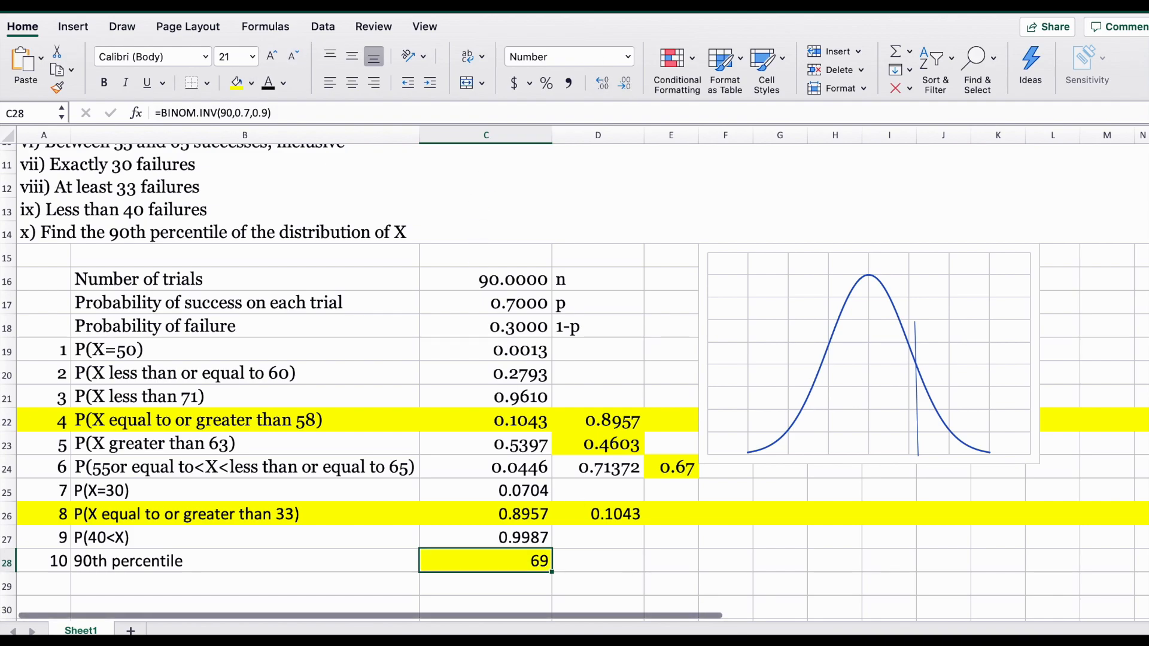